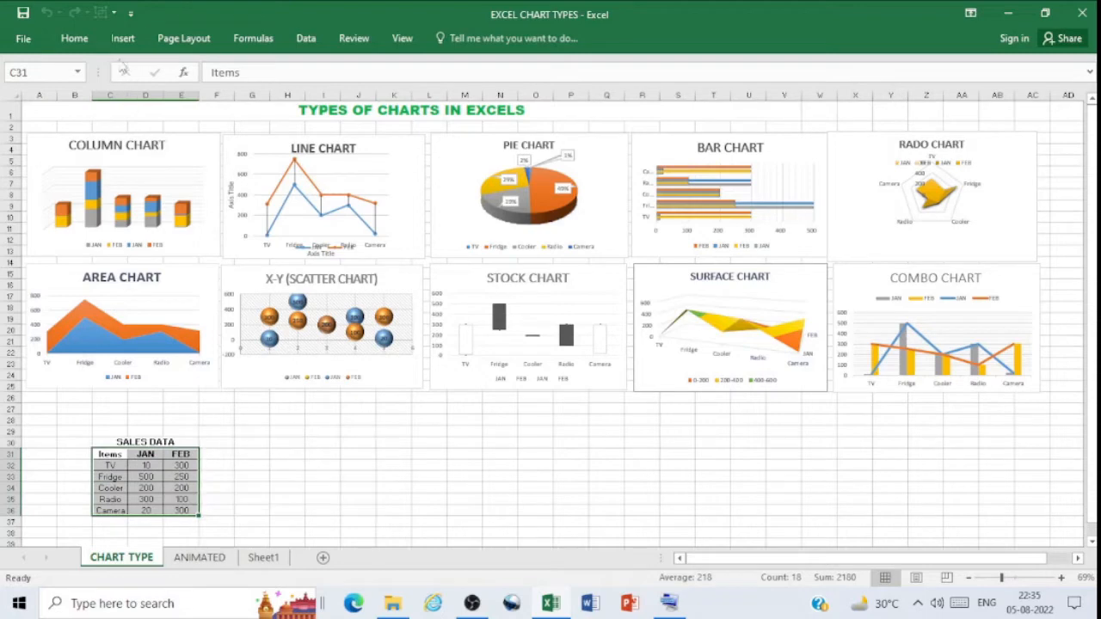
Review all available chart types for the selected sales data, from Column through Combo, without inserting a chart
{"action": "left_click", "coordinate": [121, 42]}
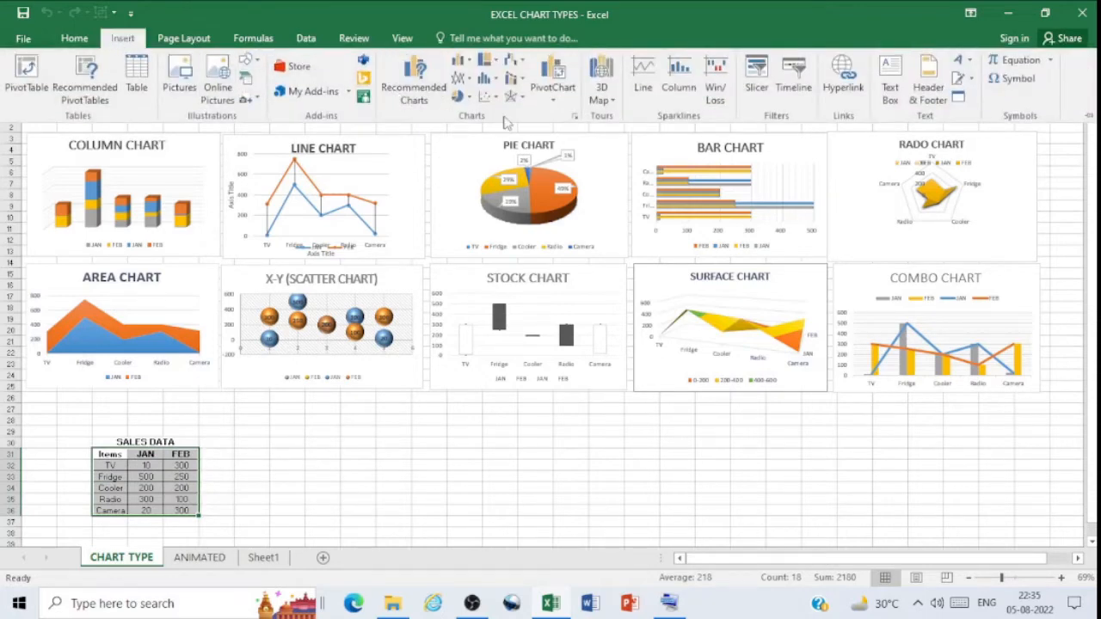
{"action": "left_click", "coordinate": [573, 118]}
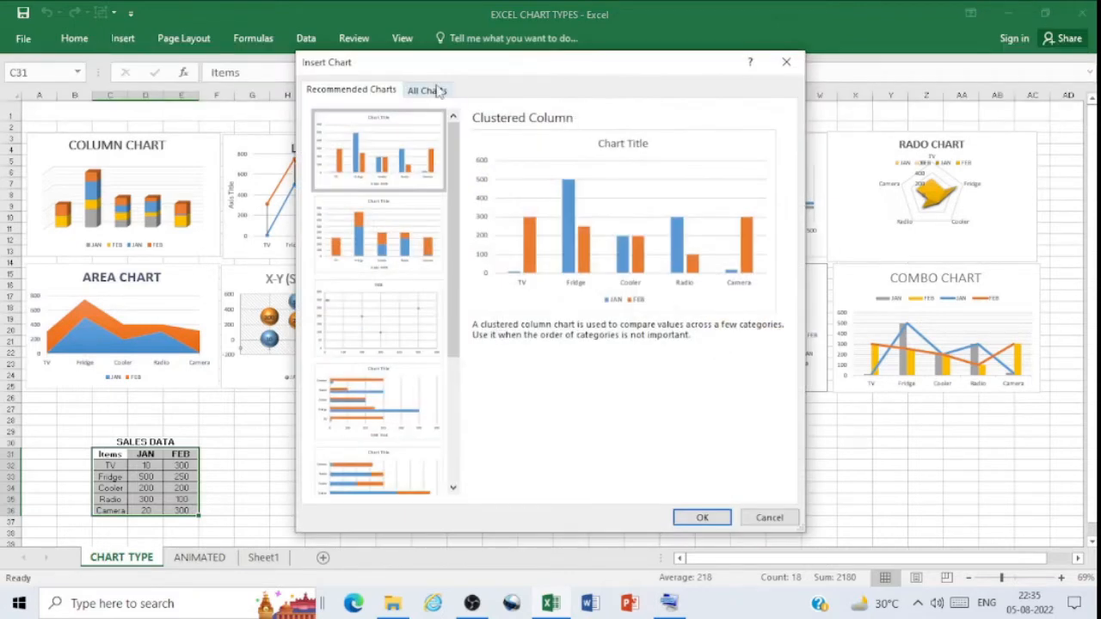
{"action": "left_click", "coordinate": [438, 91]}
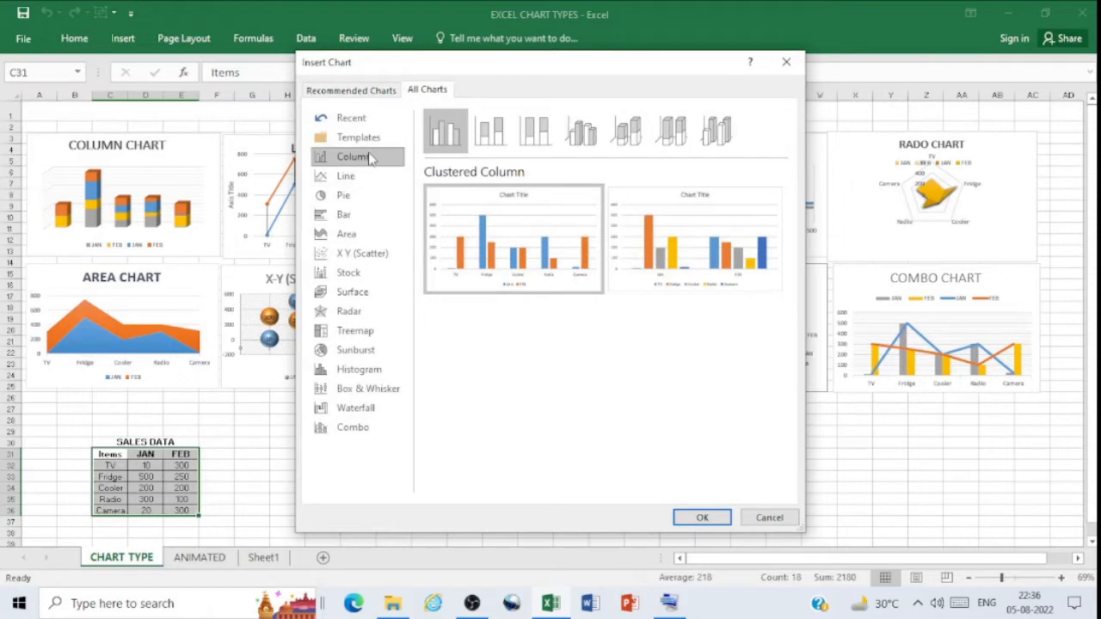
{"action": "key", "text": "Down"}
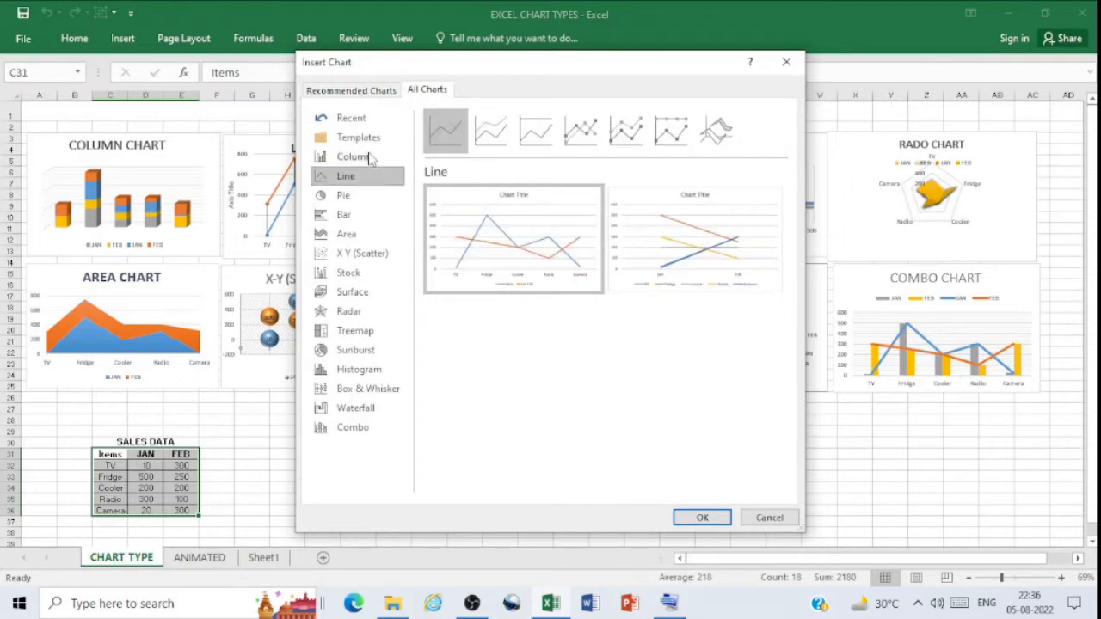
{"action": "key", "text": "Down"}
{"action": "key", "text": "Down"}
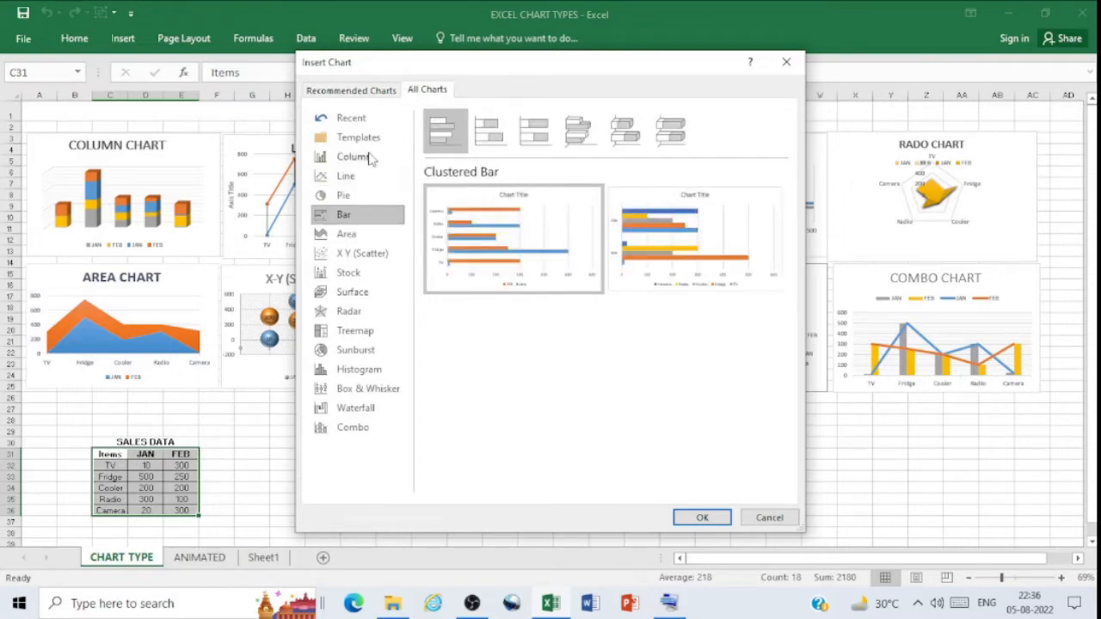
{"action": "key", "text": "Down"}
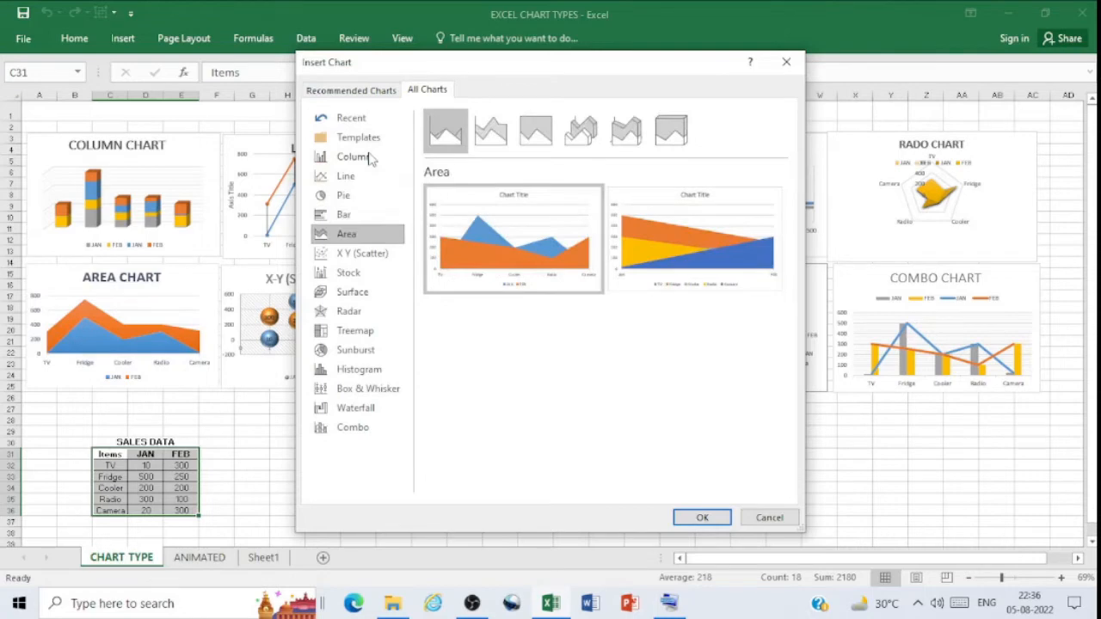
{"action": "key", "text": "Down"}
{"action": "key", "text": "Down"}
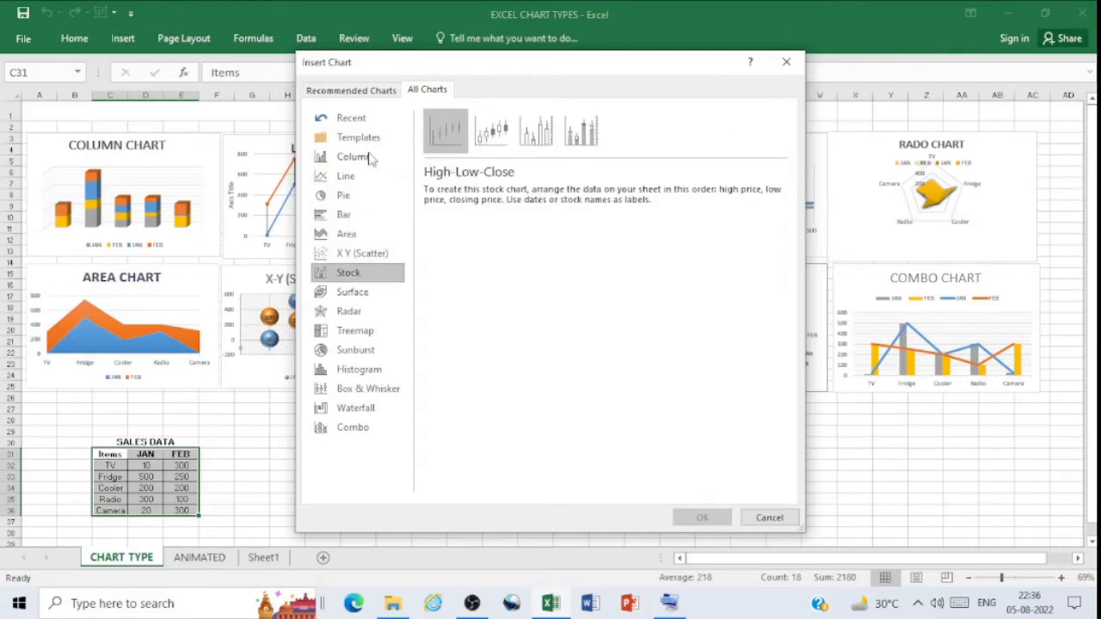
{"action": "key", "text": "Down"}
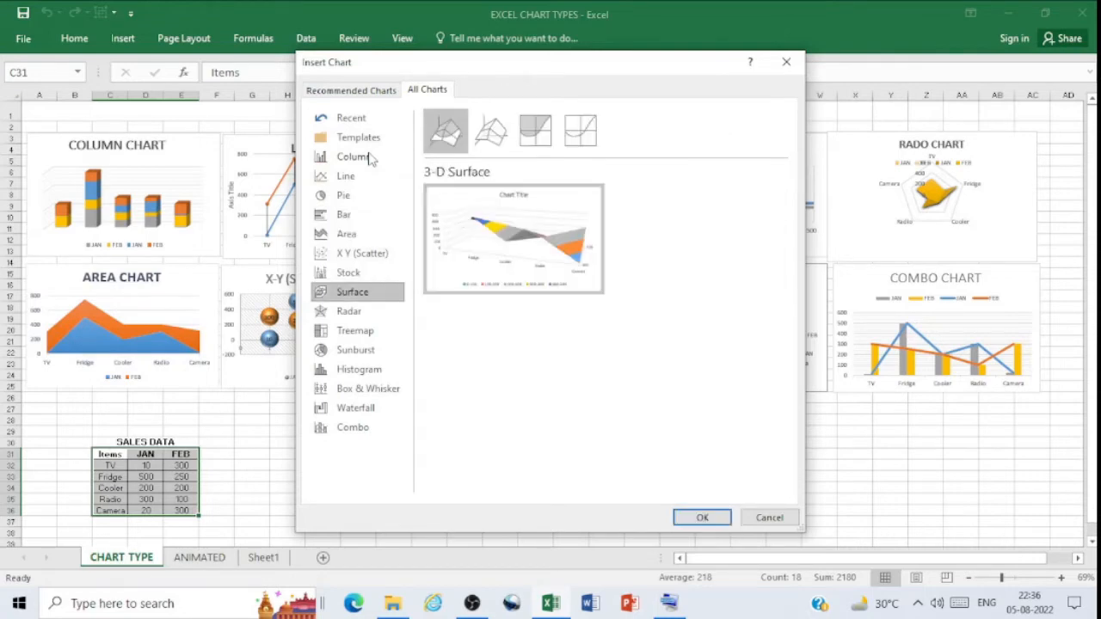
{"action": "key", "text": "Down"}
{"action": "key", "text": "Down"}
{"action": "key", "text": "Down"}
{"action": "key", "text": "Down"}
{"action": "key", "text": "Down"}
{"action": "key", "text": "Down"}
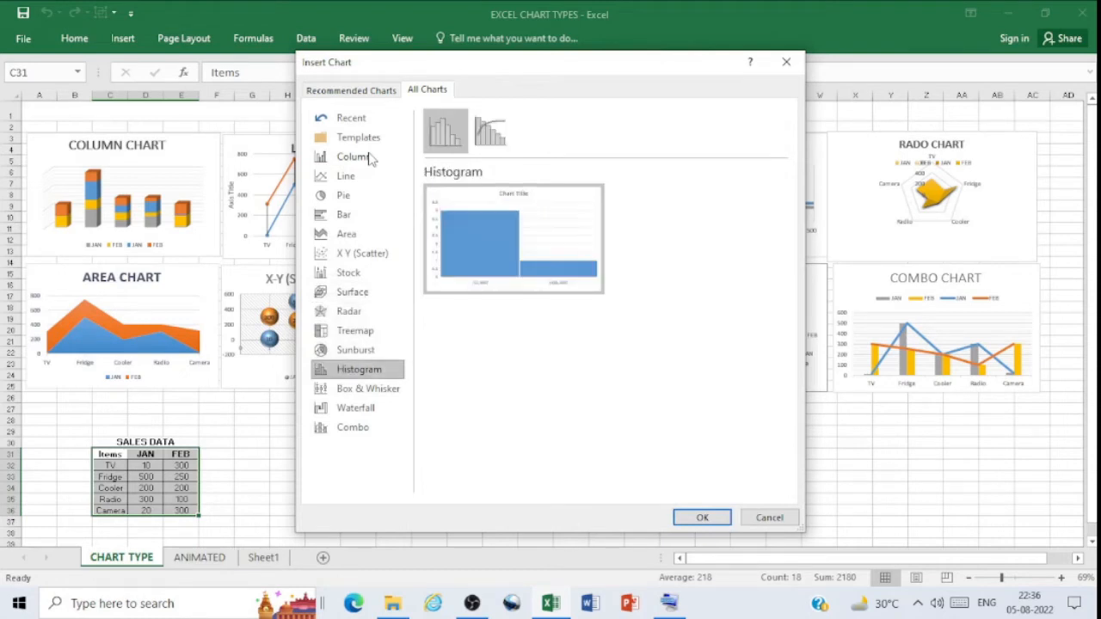
{"action": "key", "text": "Down"}
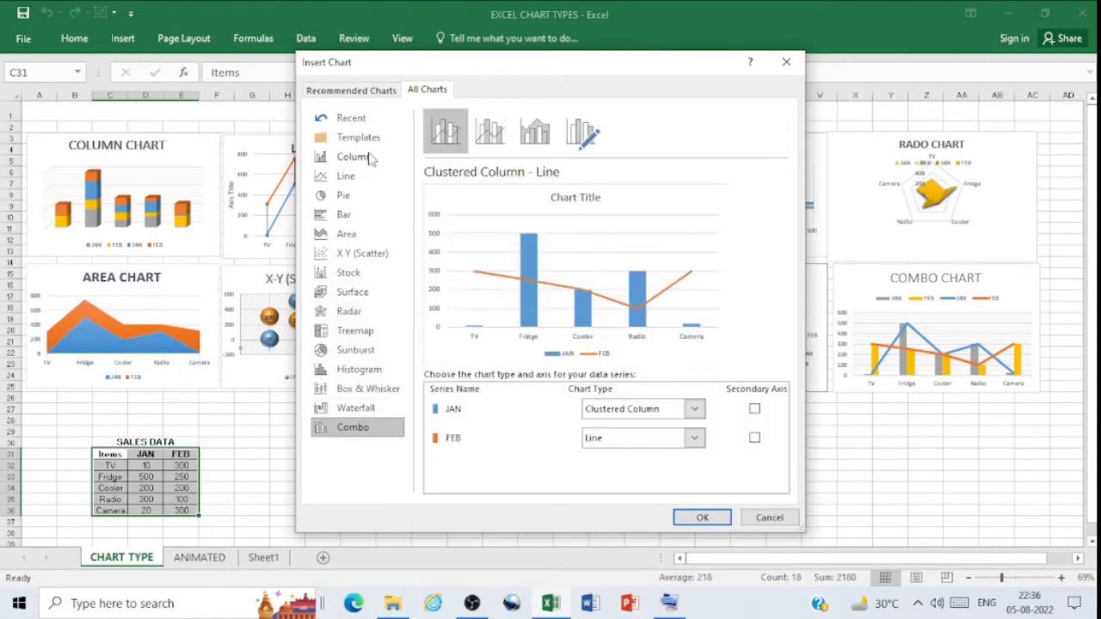
{"action": "key", "text": "Escape"}
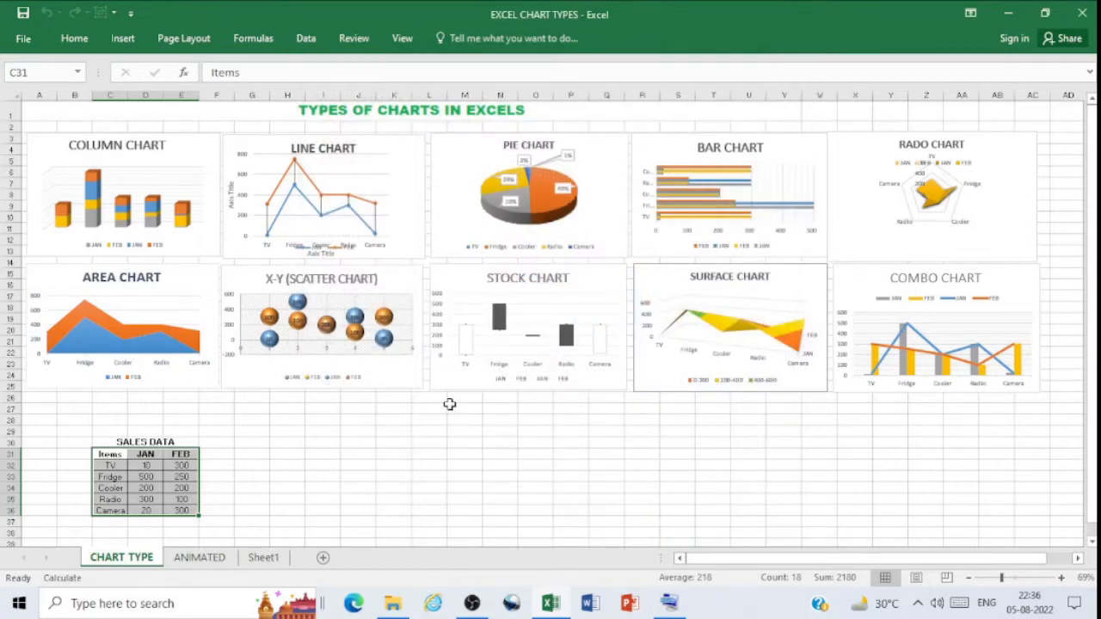
Apply the chart style with the dark grey background to the column chart in the first row
{"action": "left_click", "coordinate": [196, 164]}
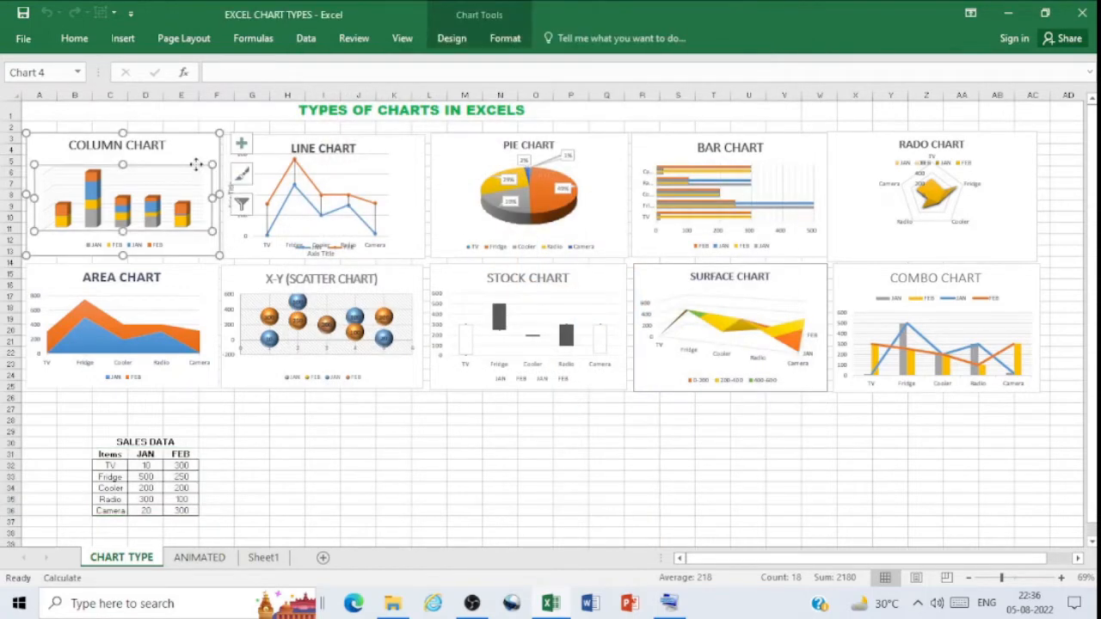
{"action": "left_click", "coordinate": [243, 174]}
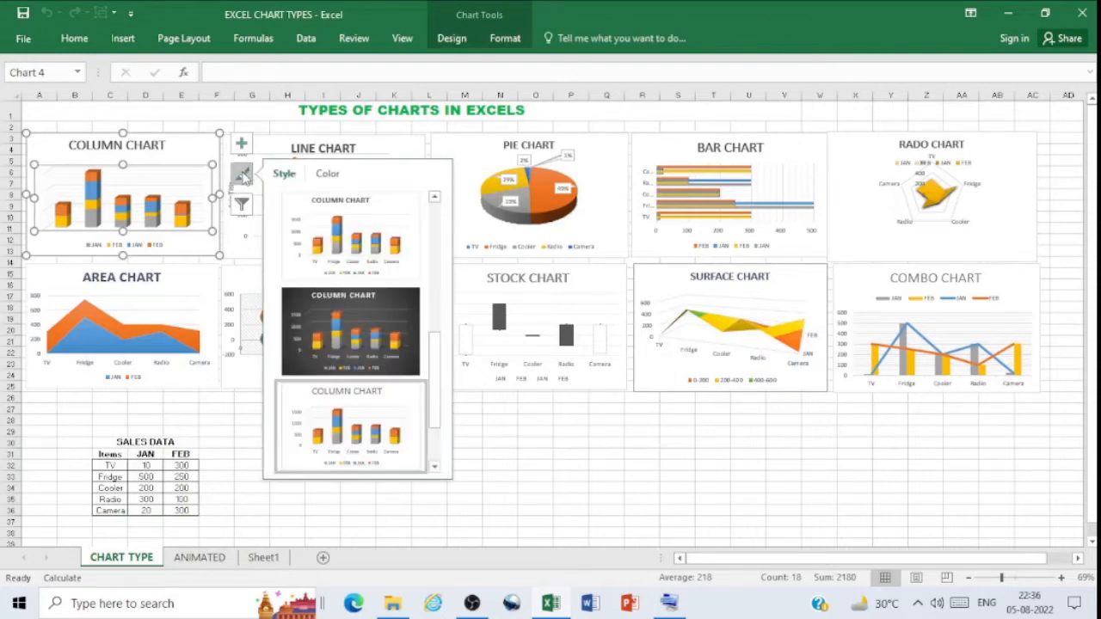
{"action": "left_click", "coordinate": [383, 317]}
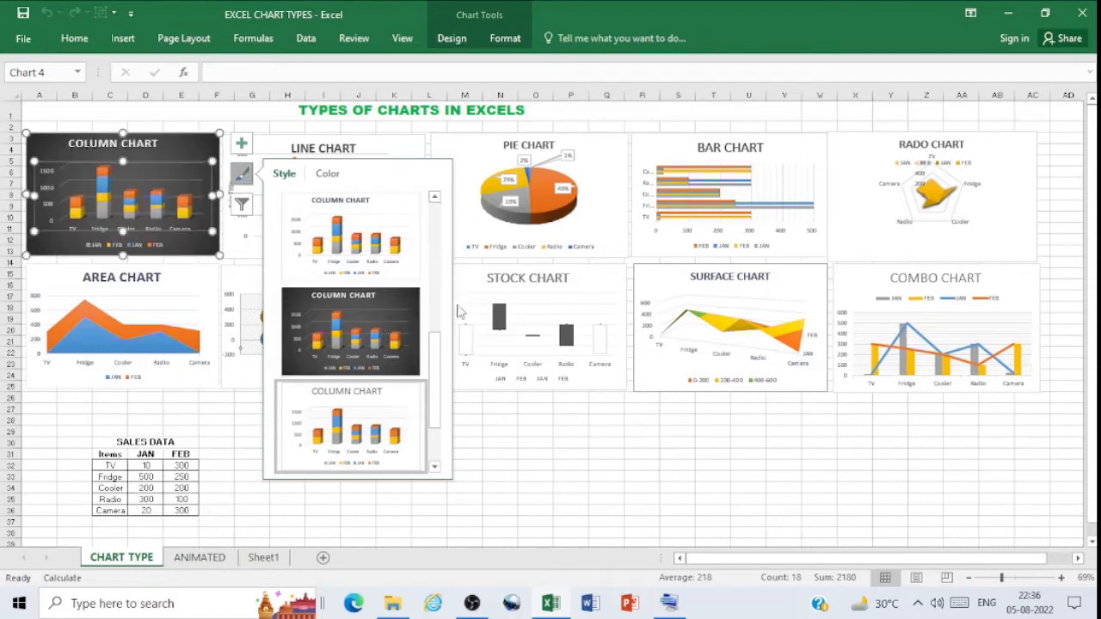
{"action": "mouse_move", "coordinate": [434, 362]}
{"action": "left_mouse_down"}
{"action": "mouse_move", "coordinate": [436, 221]}
{"action": "mouse_move", "coordinate": [434, 358]}
{"action": "left_mouse_up"}
{"action": "left_click", "coordinate": [398, 325]}
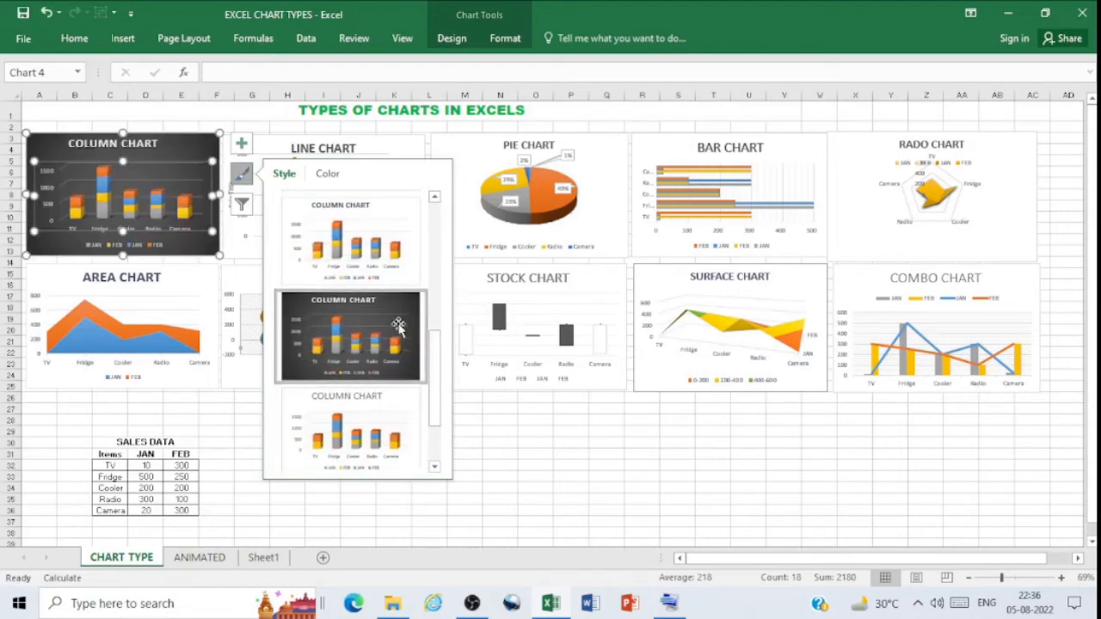
{"action": "left_click", "coordinate": [522, 455]}
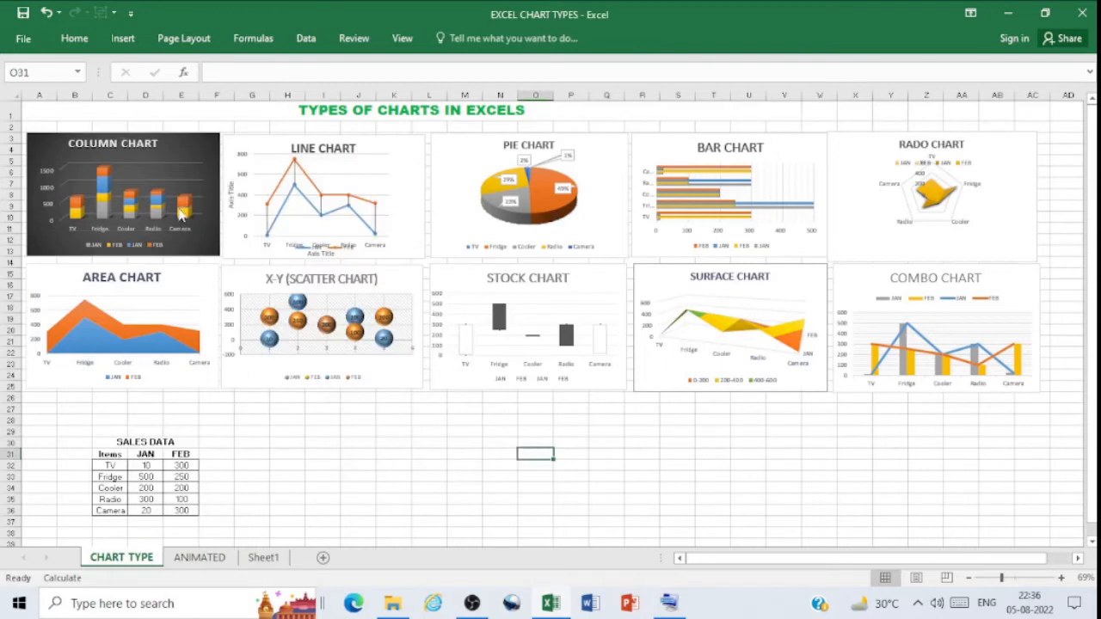
Apply the chart style with the dark grey background and light title to the line chart
{"action": "left_click", "coordinate": [397, 178]}
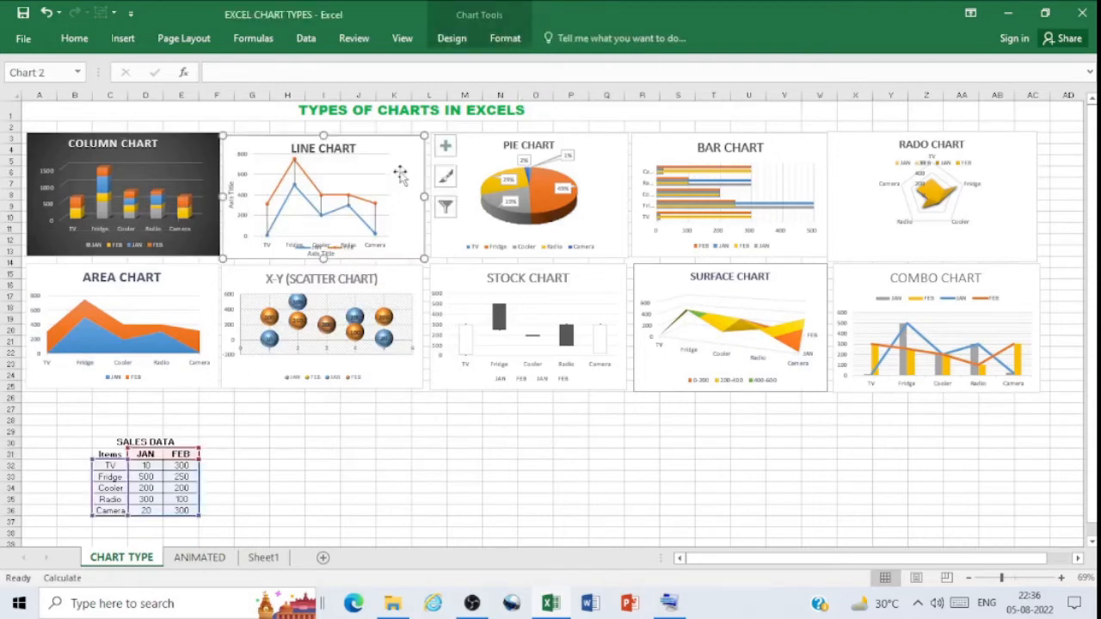
{"action": "left_click", "coordinate": [446, 175]}
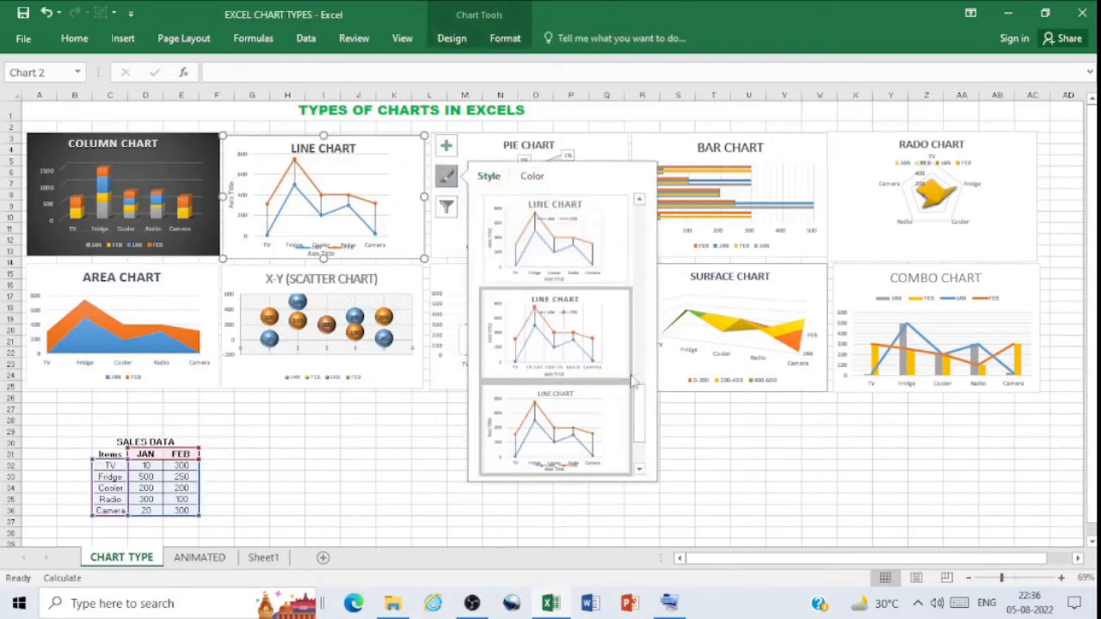
{"action": "scroll", "coordinate": [603, 344], "scroll_direction": "up", "scroll_amount": 2}
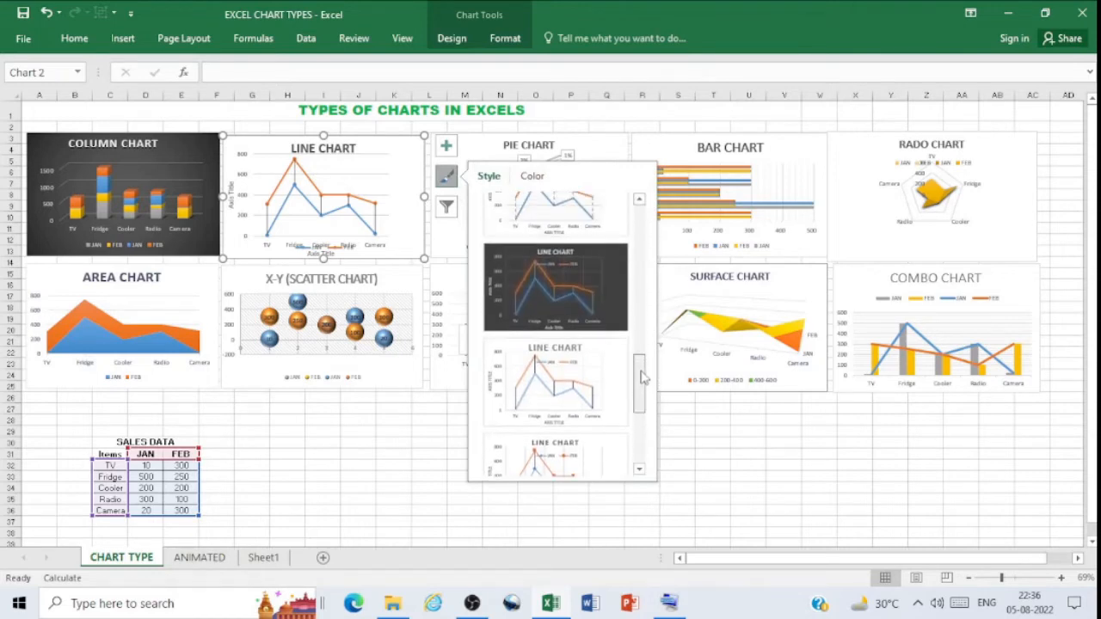
{"action": "left_click", "coordinate": [603, 296]}
{"action": "left_click", "coordinate": [430, 450]}
{"action": "left_click", "coordinate": [427, 452]}
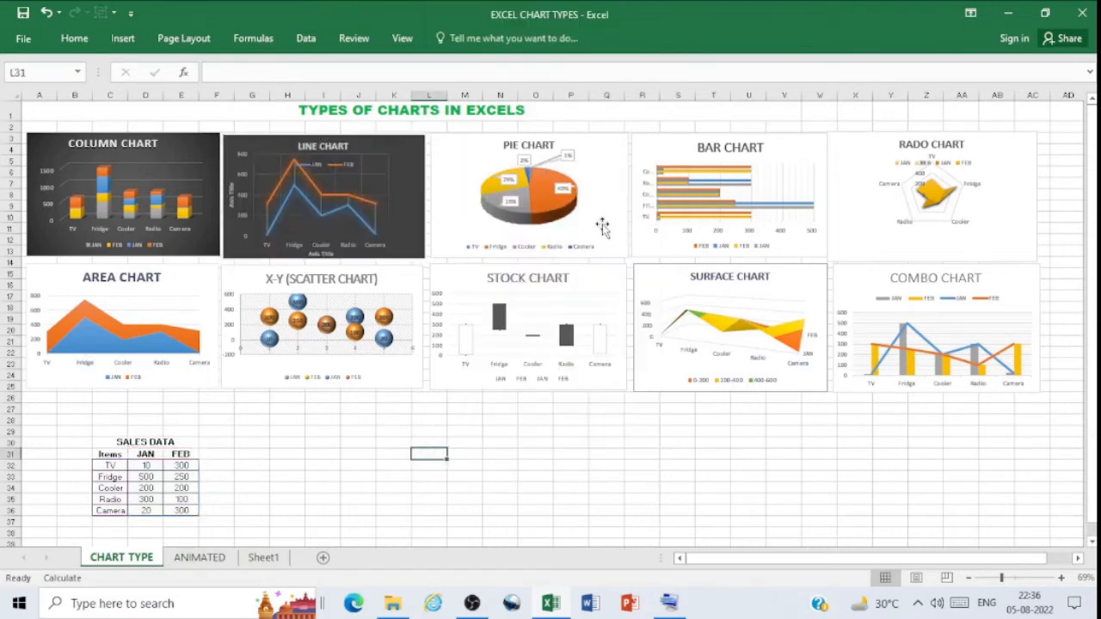
Give the pie chart the dark-background chart style that keeps the legend below the pie
{"action": "left_click", "coordinate": [605, 202]}
{"action": "left_click", "coordinate": [650, 175]}
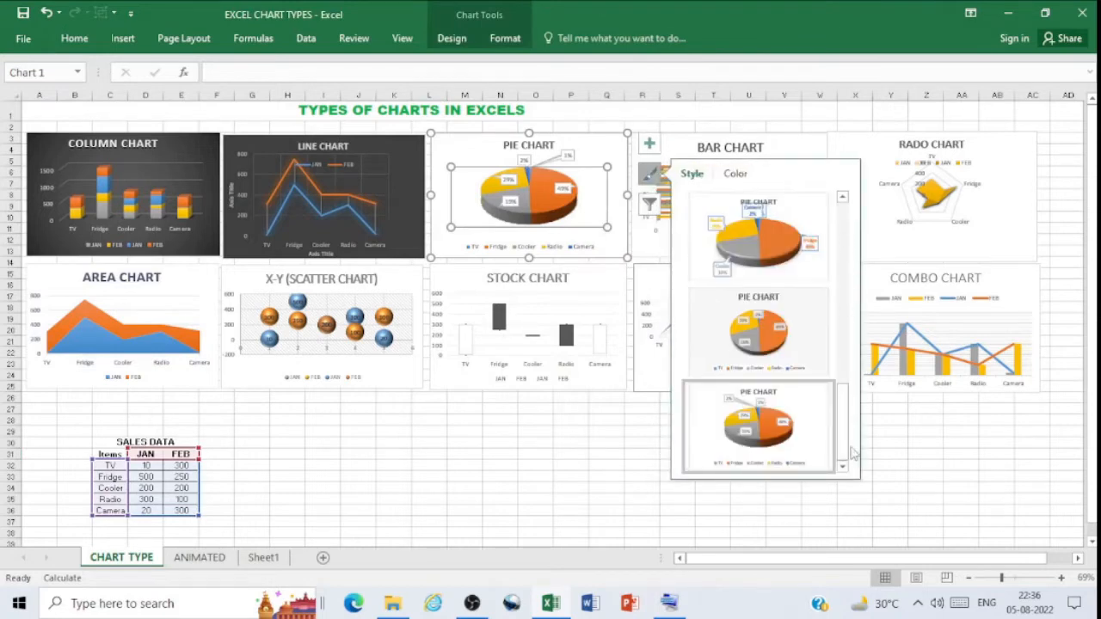
{"action": "scroll", "coordinate": [852, 431], "scroll_direction": "up", "scroll_amount": 2}
{"action": "left_click", "coordinate": [804, 379]}
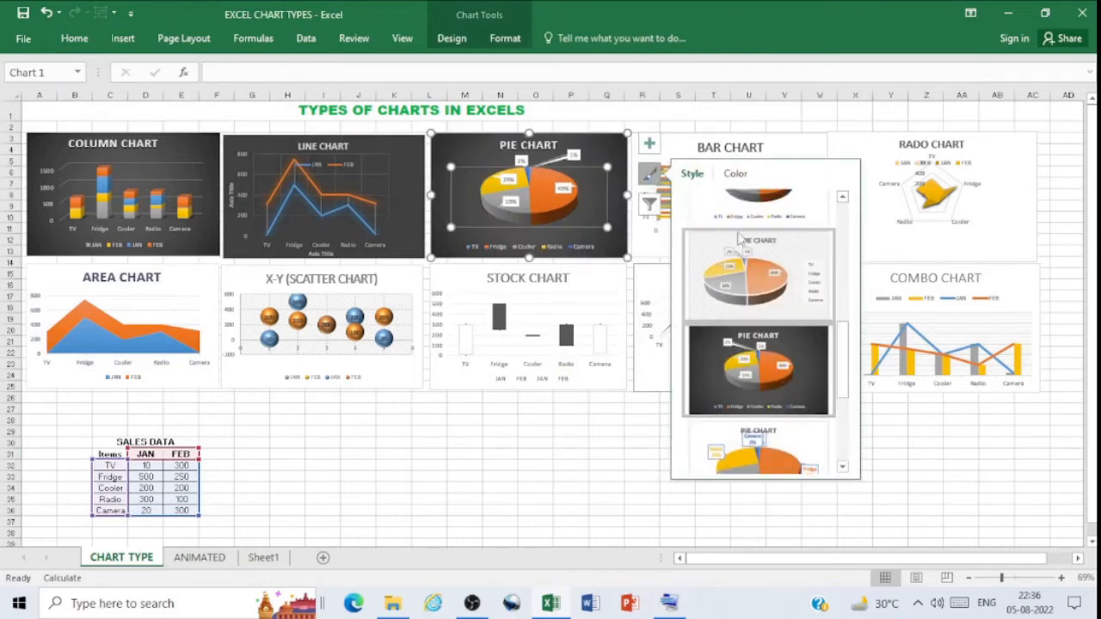
{"action": "left_click", "coordinate": [643, 485]}
Change the bar chart to the chart style with the dark background, matching the charts beside it
{"action": "left_click", "coordinate": [805, 231]}
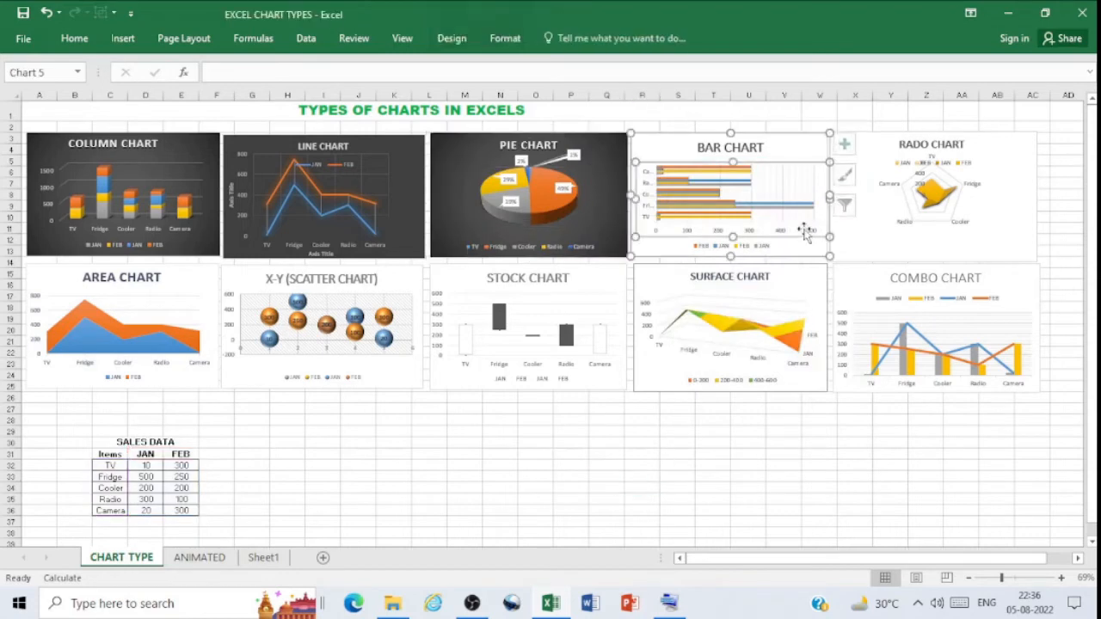
{"action": "left_click", "coordinate": [845, 175]}
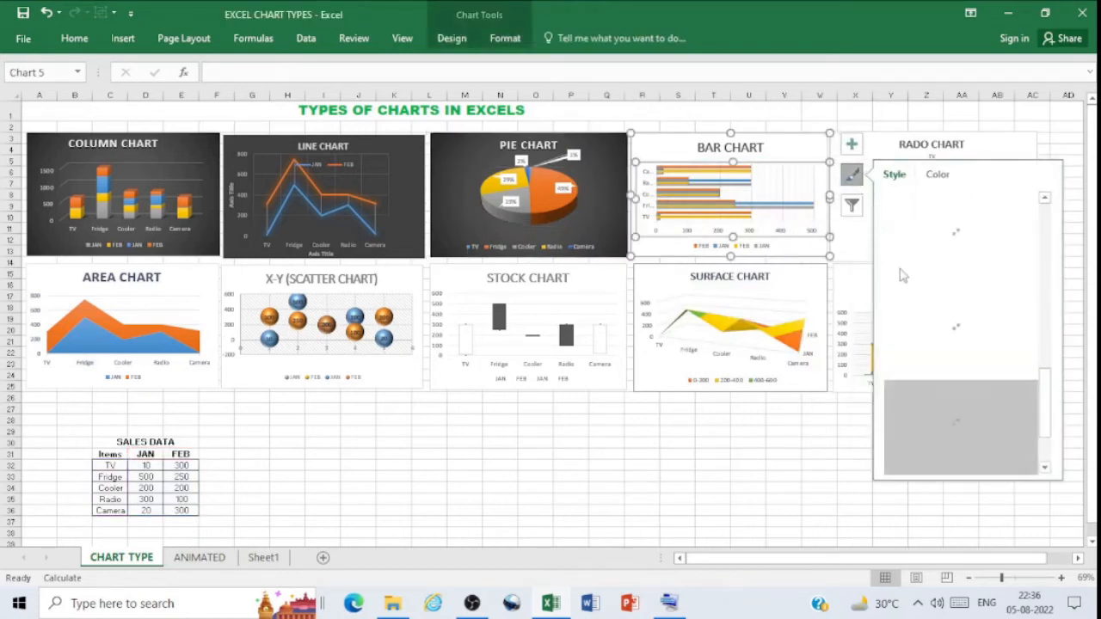
{"action": "left_click", "coordinate": [1005, 348]}
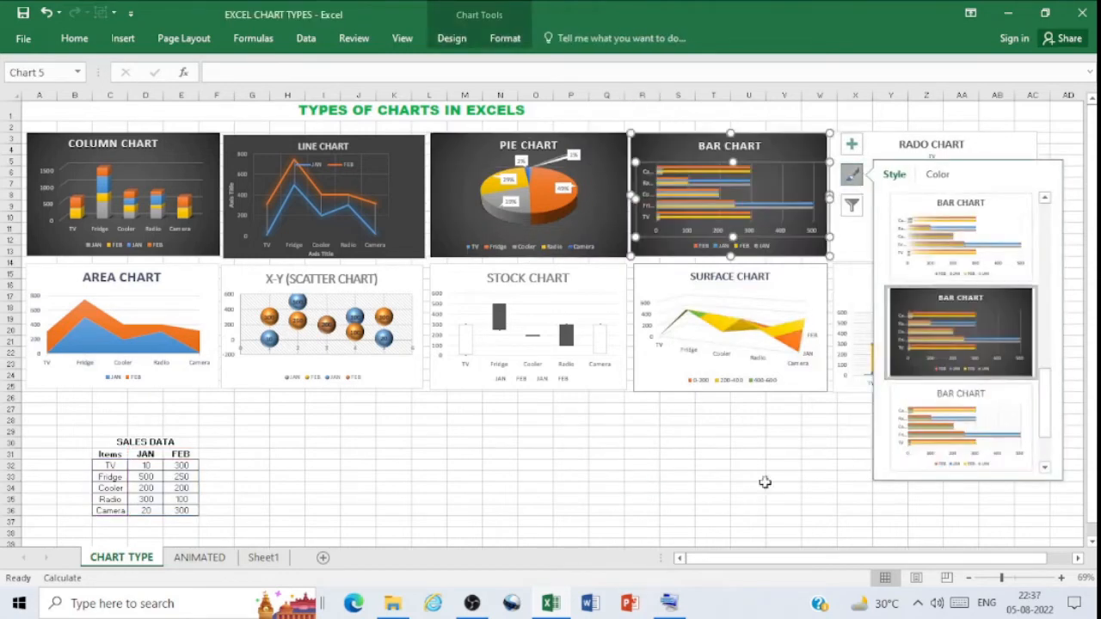
{"action": "left_click", "coordinate": [677, 511]}
Apply the dark-background chart style to the radar chart titled RADO CHART
{"action": "left_click", "coordinate": [900, 229]}
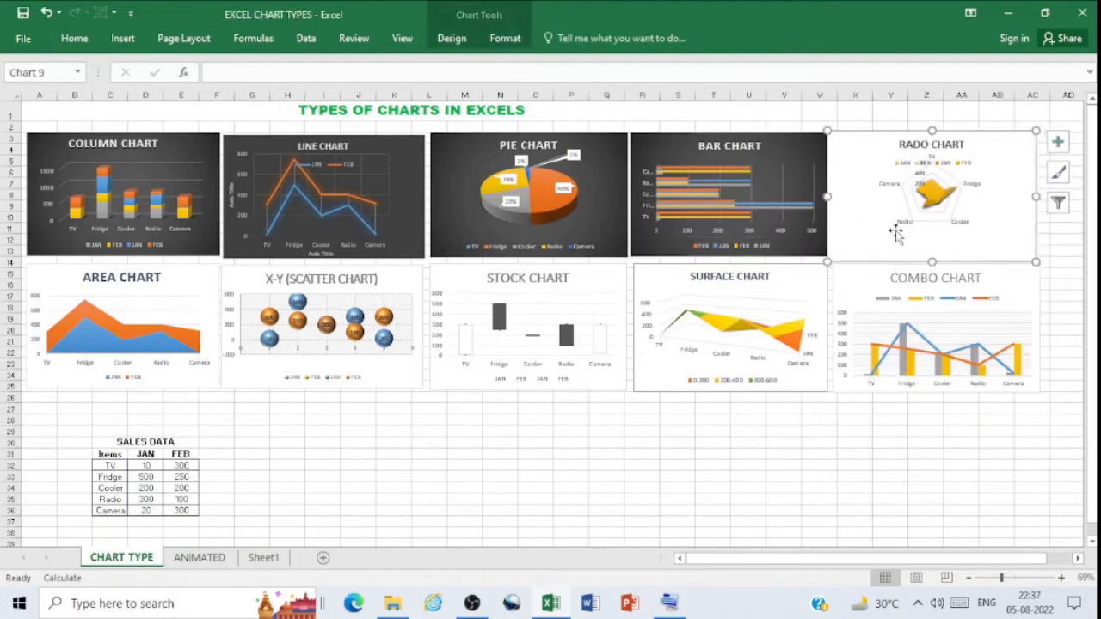
{"action": "left_click", "coordinate": [1058, 172]}
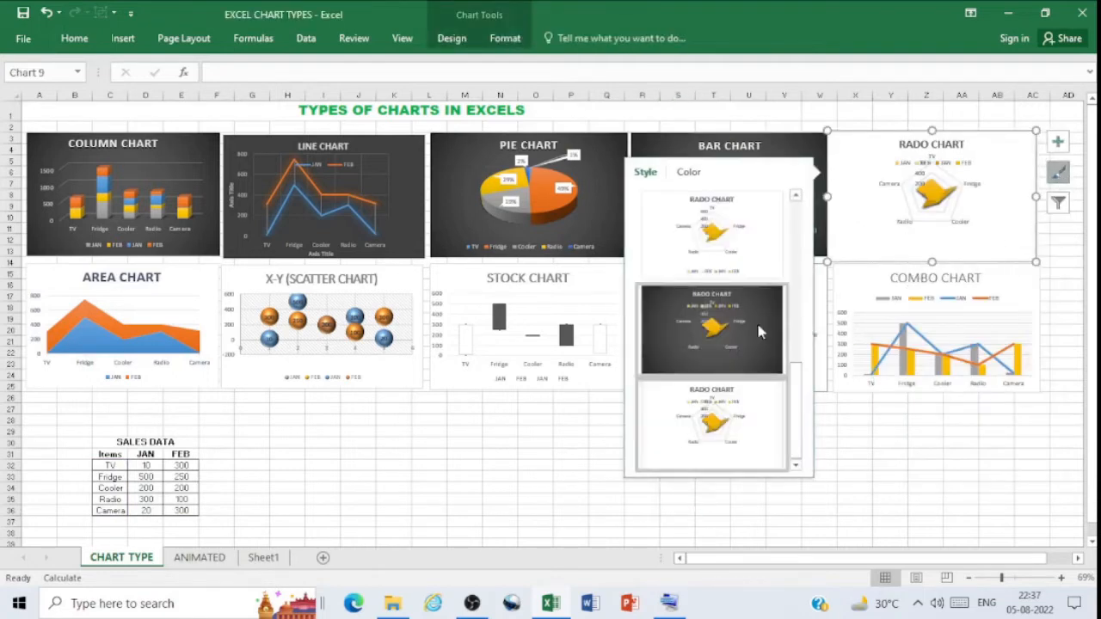
{"action": "left_click", "coordinate": [759, 330]}
Apply the dark-background chart style to the area chart in the second row
{"action": "left_click", "coordinate": [177, 303]}
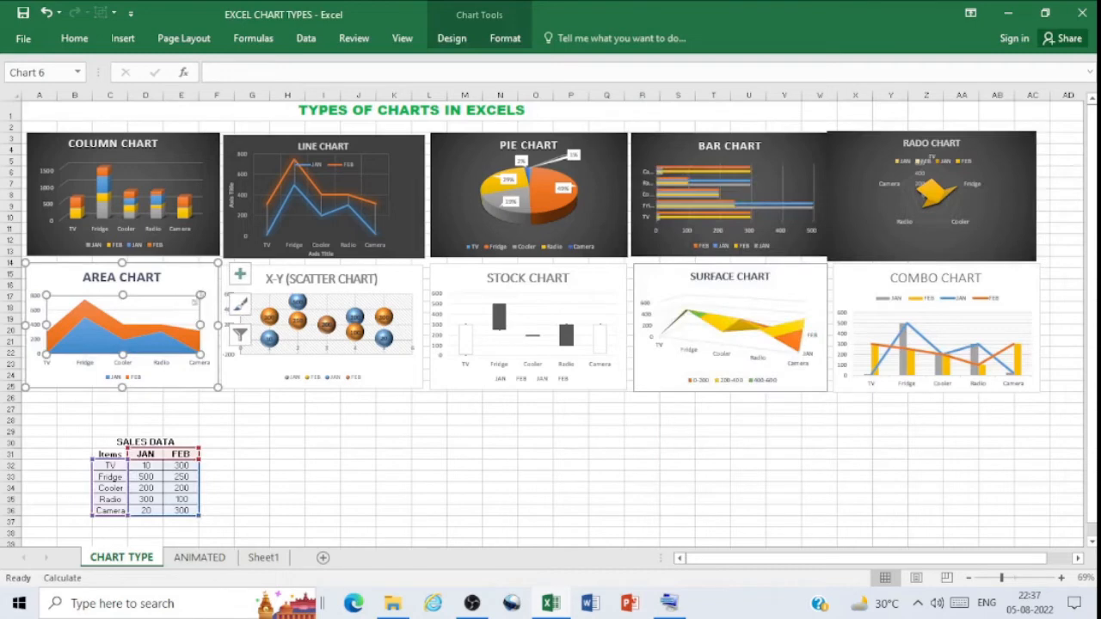
{"action": "left_click", "coordinate": [240, 303]}
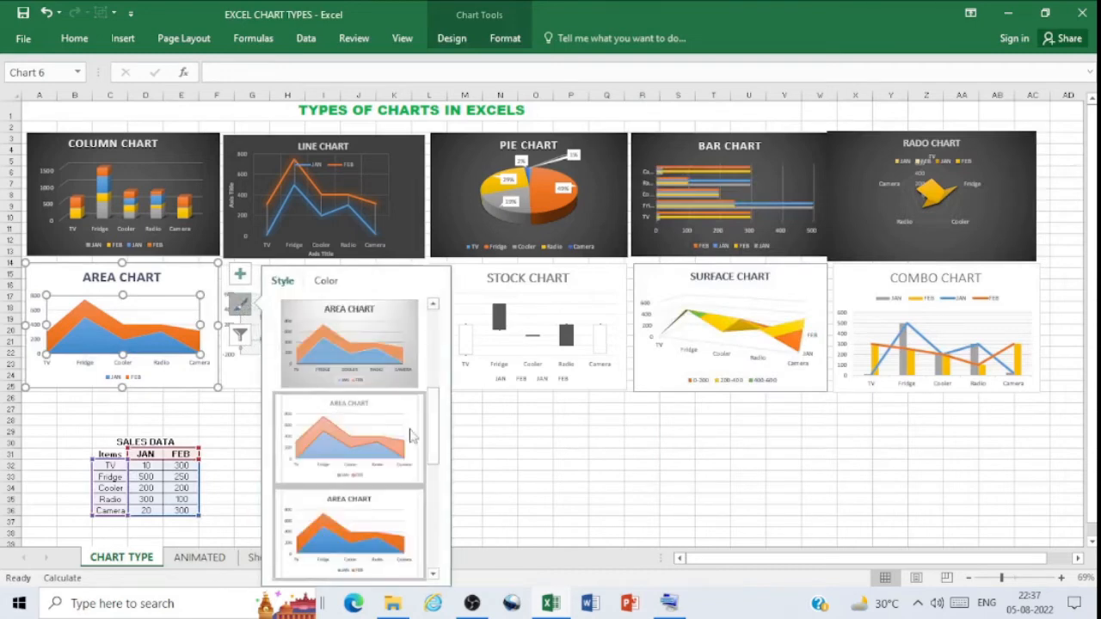
{"action": "scroll", "coordinate": [409, 439], "scroll_direction": "down", "scroll_amount": 3}
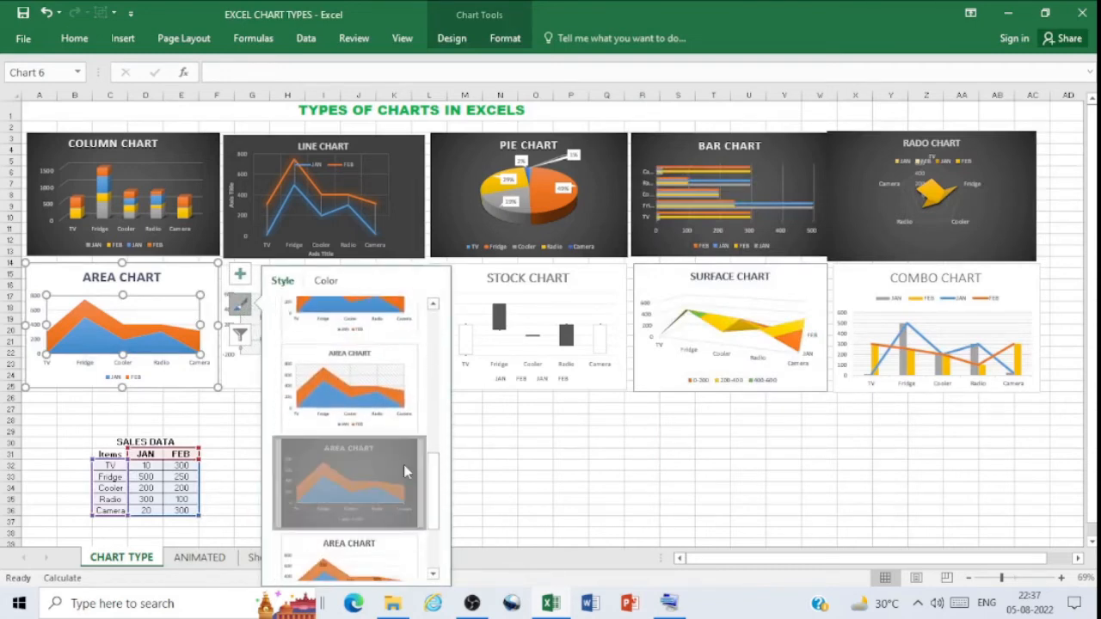
{"action": "left_click", "coordinate": [408, 471]}
{"action": "left_click", "coordinate": [590, 465]}
Apply the dark-background chart style to the X-Y scatter chart in the second row
{"action": "left_click", "coordinate": [406, 280]}
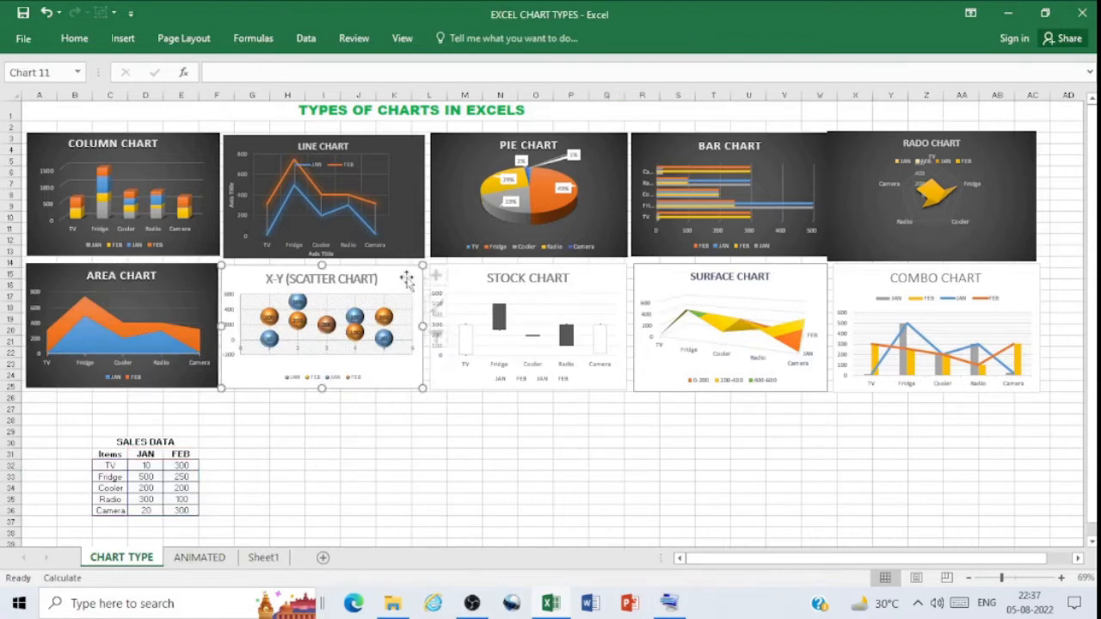
{"action": "left_click", "coordinate": [445, 306]}
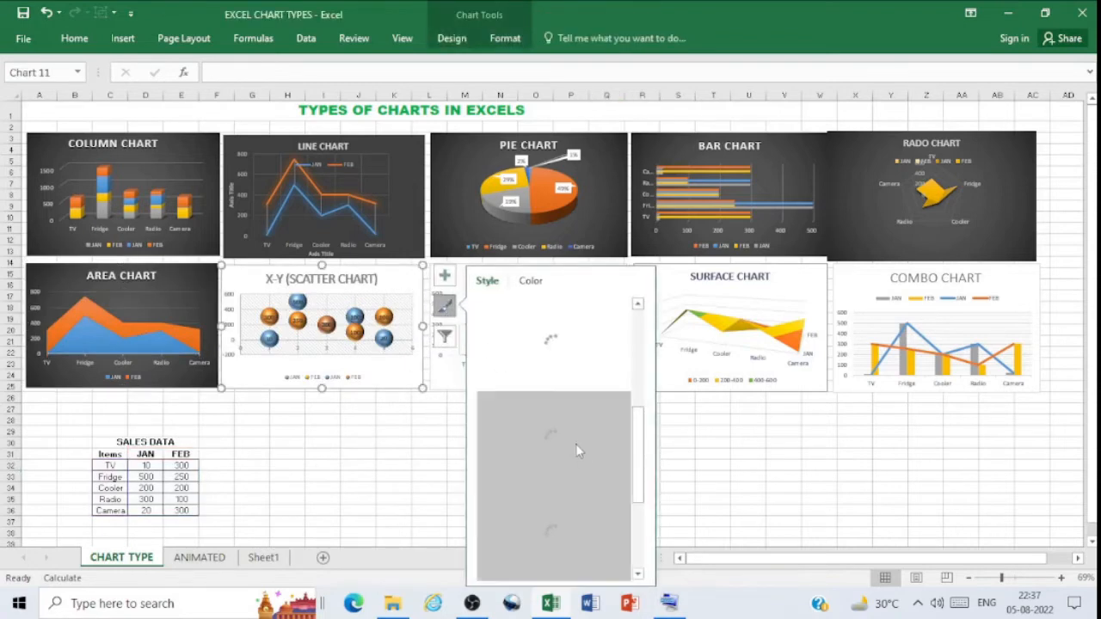
{"action": "left_click_drag", "start_coordinate": [643, 451], "coordinate": [642, 400]}
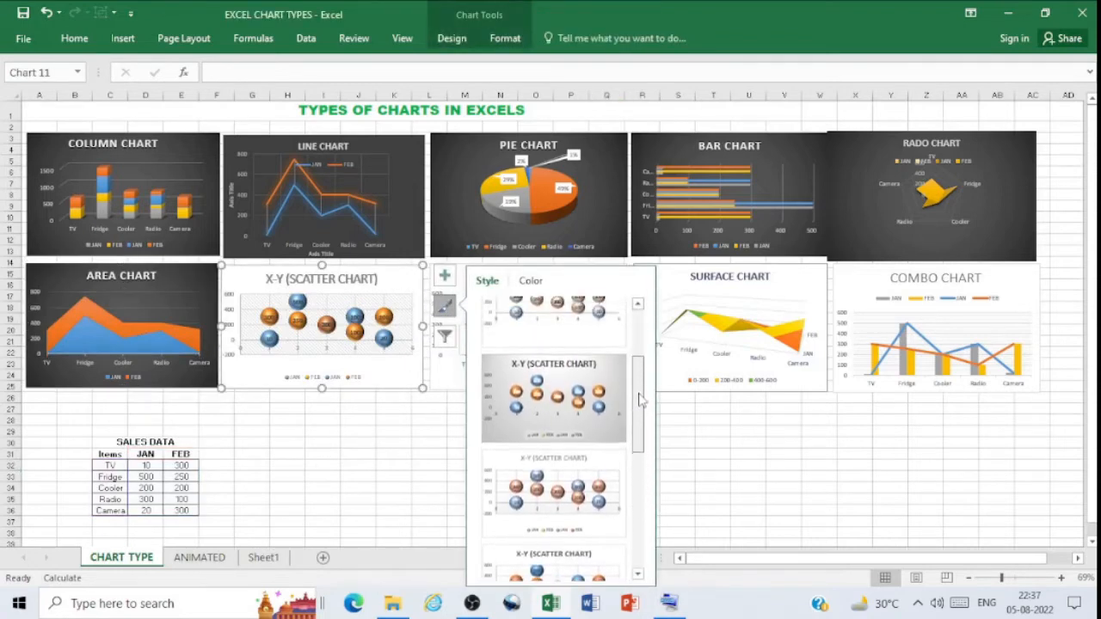
{"action": "scroll", "coordinate": [602, 430], "scroll_direction": "down", "scroll_amount": 5}
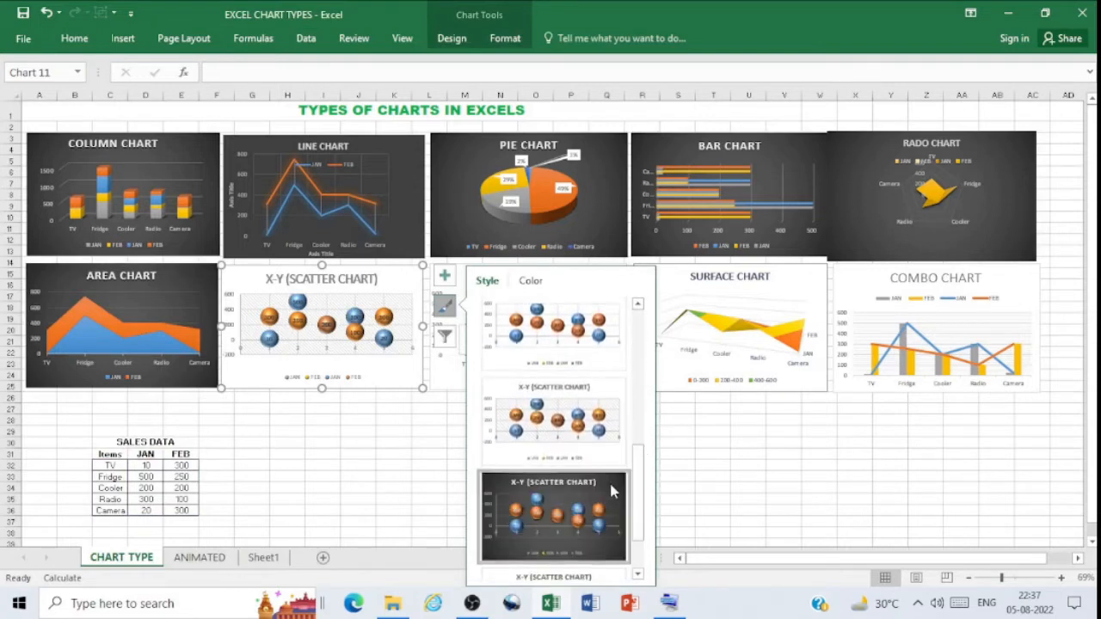
{"action": "left_click", "coordinate": [611, 491]}
{"action": "left_click", "coordinate": [696, 471]}
Apply the dark-background chart style to the stock chart in the second row
{"action": "left_click", "coordinate": [592, 286]}
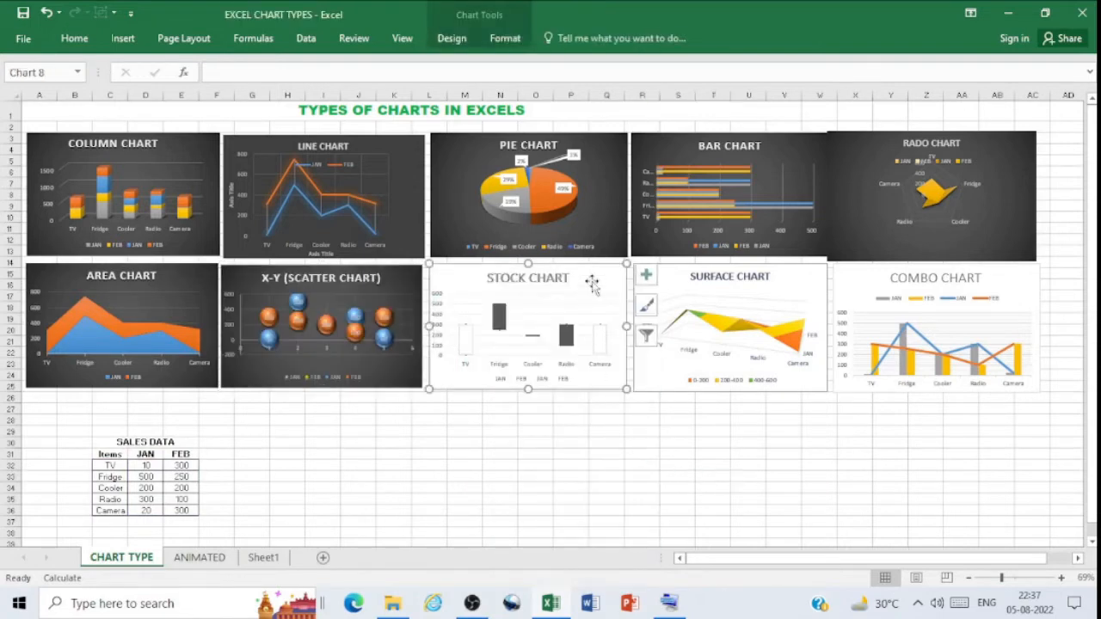
{"action": "left_click", "coordinate": [648, 306]}
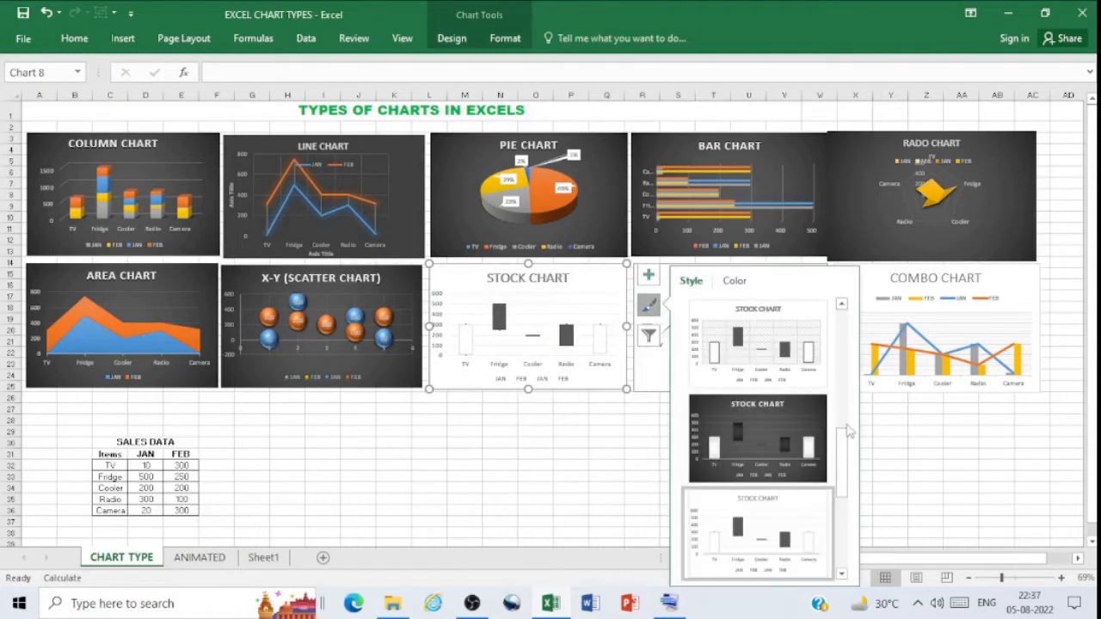
{"action": "left_click", "coordinate": [797, 438]}
{"action": "left_click", "coordinate": [641, 465]}
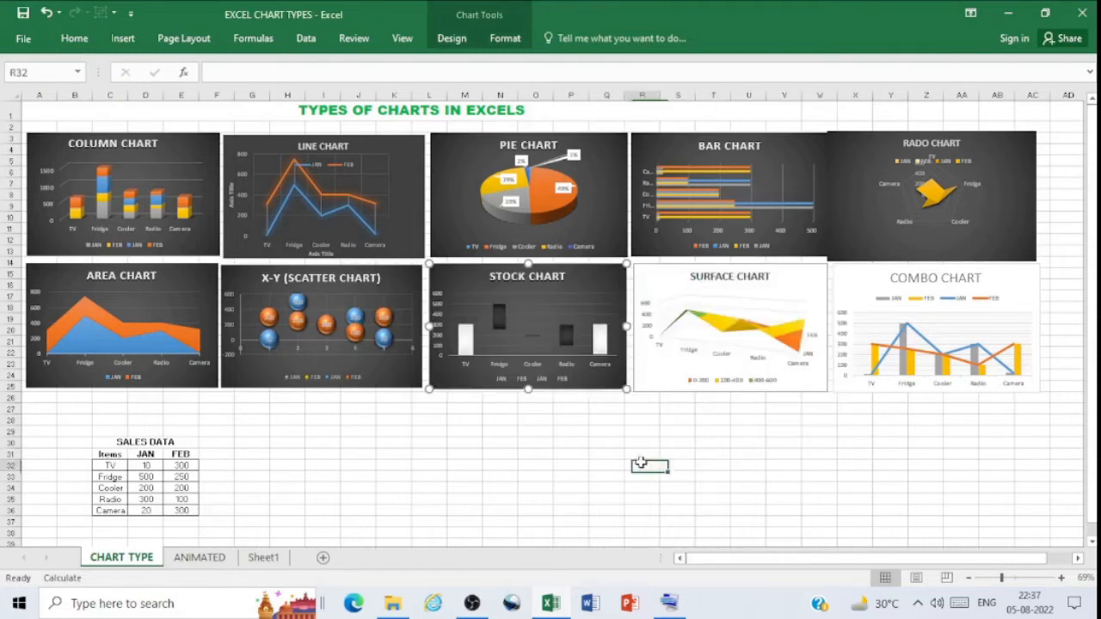
Apply the dark-background chart style to the surface chart in the second row
{"action": "left_click", "coordinate": [787, 296]}
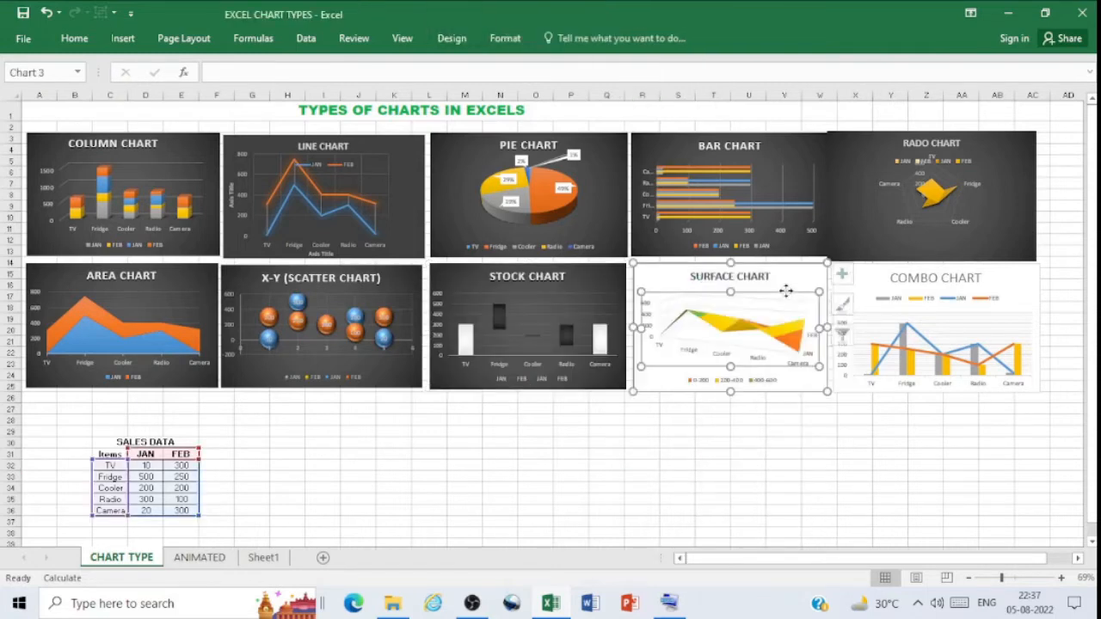
{"action": "left_click", "coordinate": [849, 308]}
{"action": "scroll", "coordinate": [1042, 452], "scroll_direction": "down", "scroll_amount": 3}
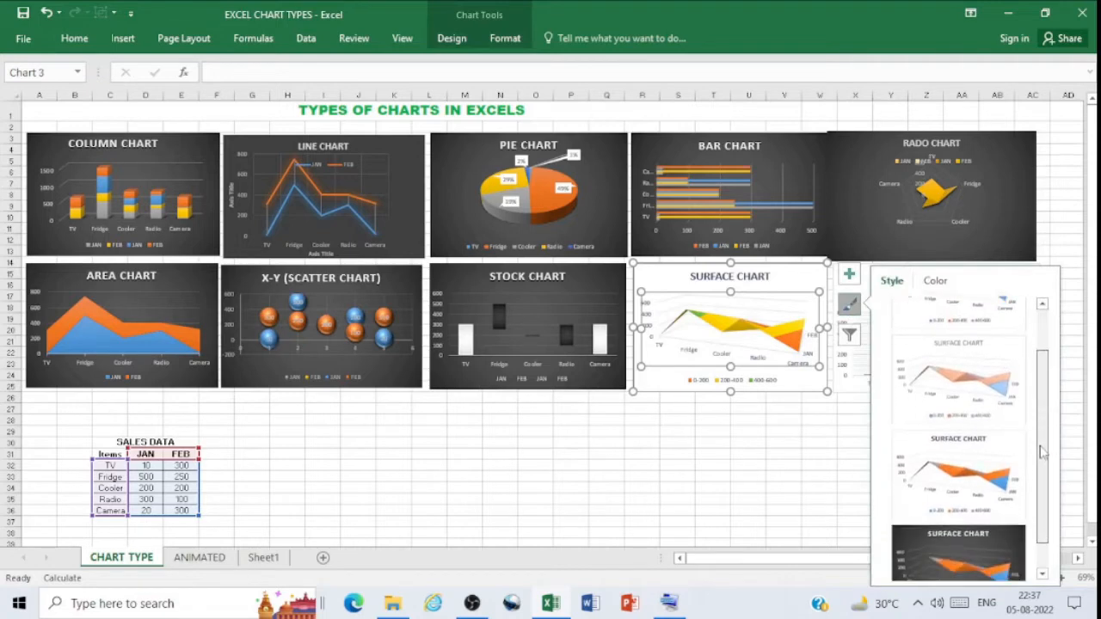
{"action": "scroll", "coordinate": [1042, 452], "scroll_direction": "down", "scroll_amount": 1}
{"action": "left_click", "coordinate": [1008, 508]}
{"action": "left_click", "coordinate": [824, 489]}
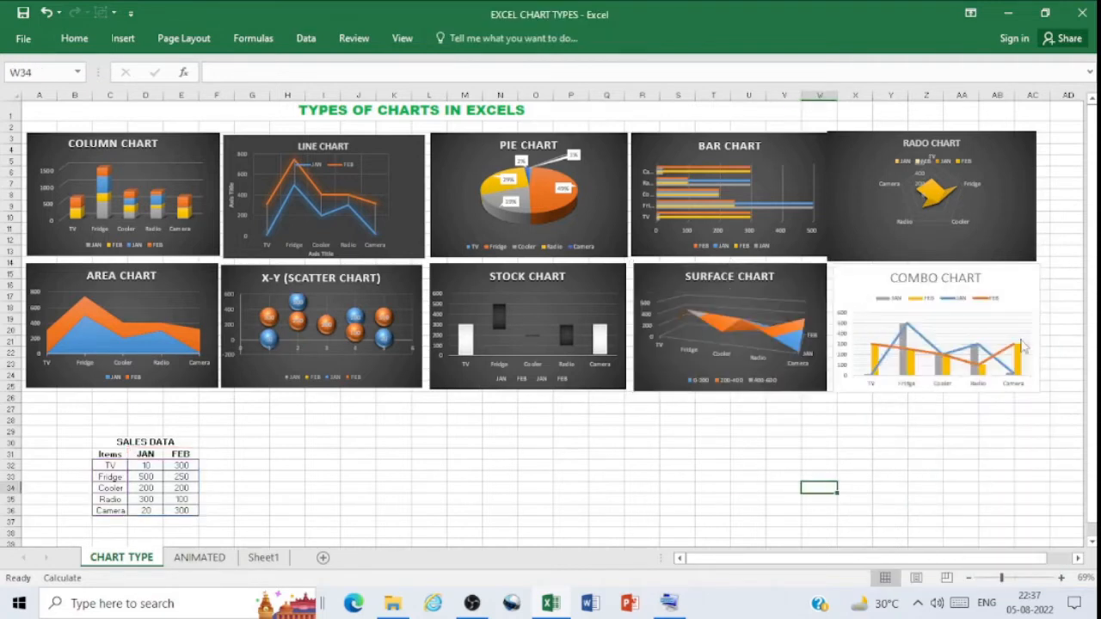
Apply the dark-background chart style to the combo chart at the end of the second row
{"action": "left_click", "coordinate": [1010, 284]}
{"action": "left_click", "coordinate": [1064, 306]}
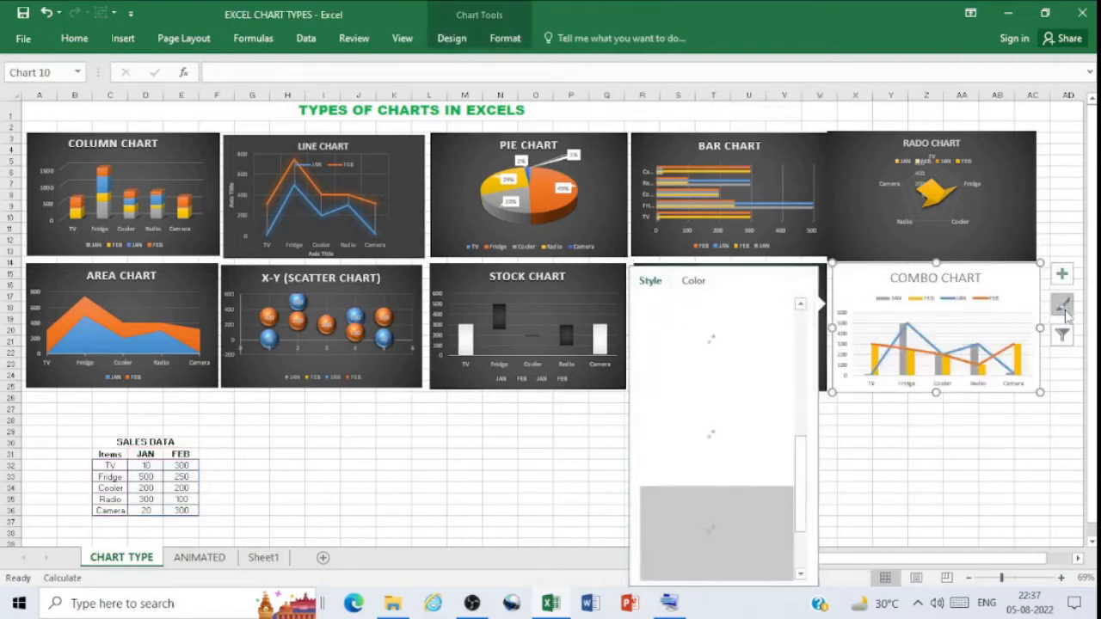
{"action": "left_click", "coordinate": [770, 418]}
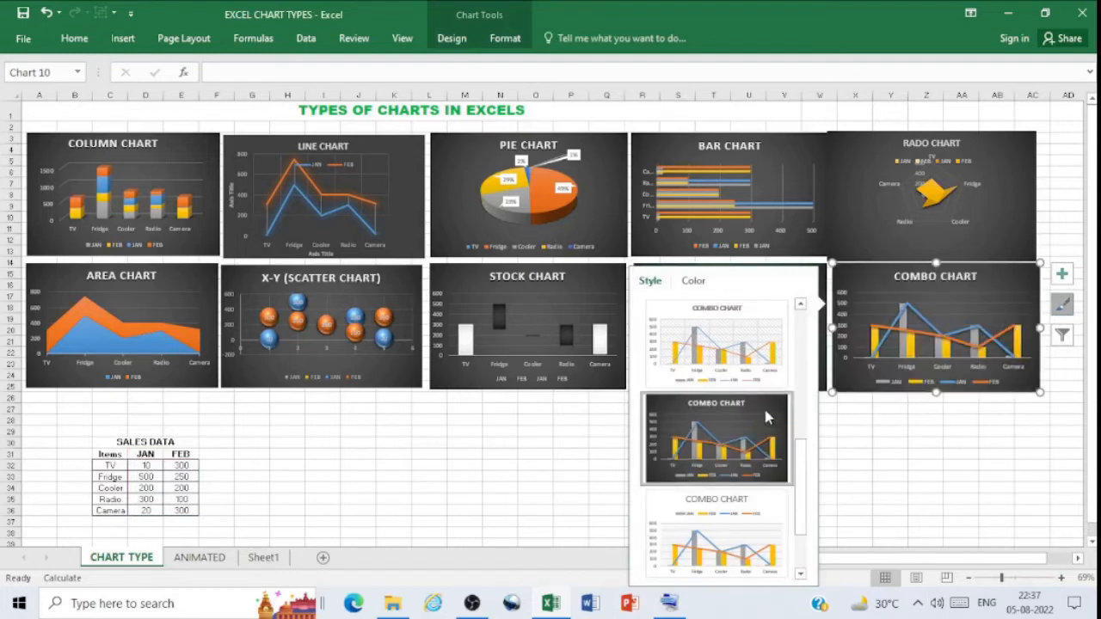
{"action": "left_click", "coordinate": [537, 464]}
Hide the column chart's axes, gridlines and legend, and remove and re-add its title so it uses the default text
{"action": "left_click", "coordinate": [186, 150]}
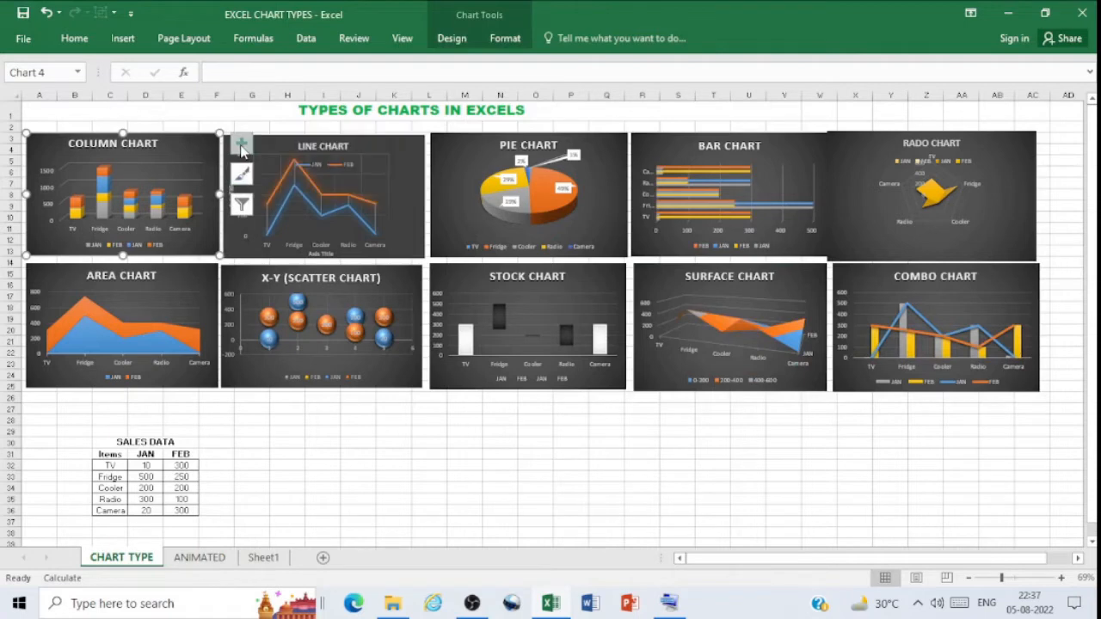
{"action": "left_click", "coordinate": [241, 145]}
{"action": "left_click", "coordinate": [281, 158]}
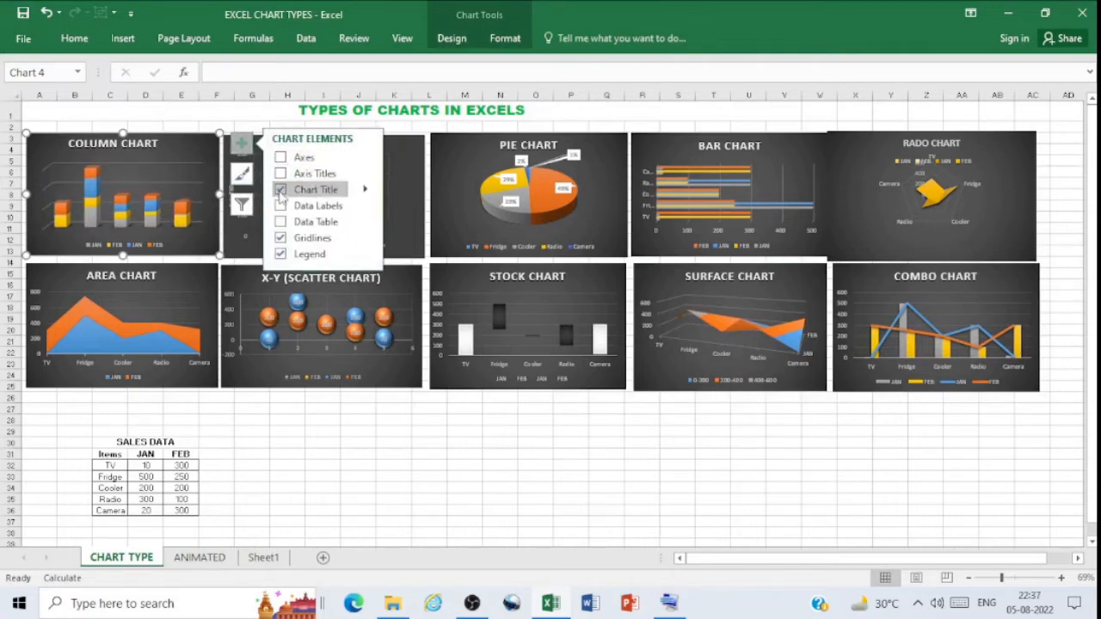
{"action": "left_click", "coordinate": [281, 191]}
{"action": "left_click", "coordinate": [281, 191]}
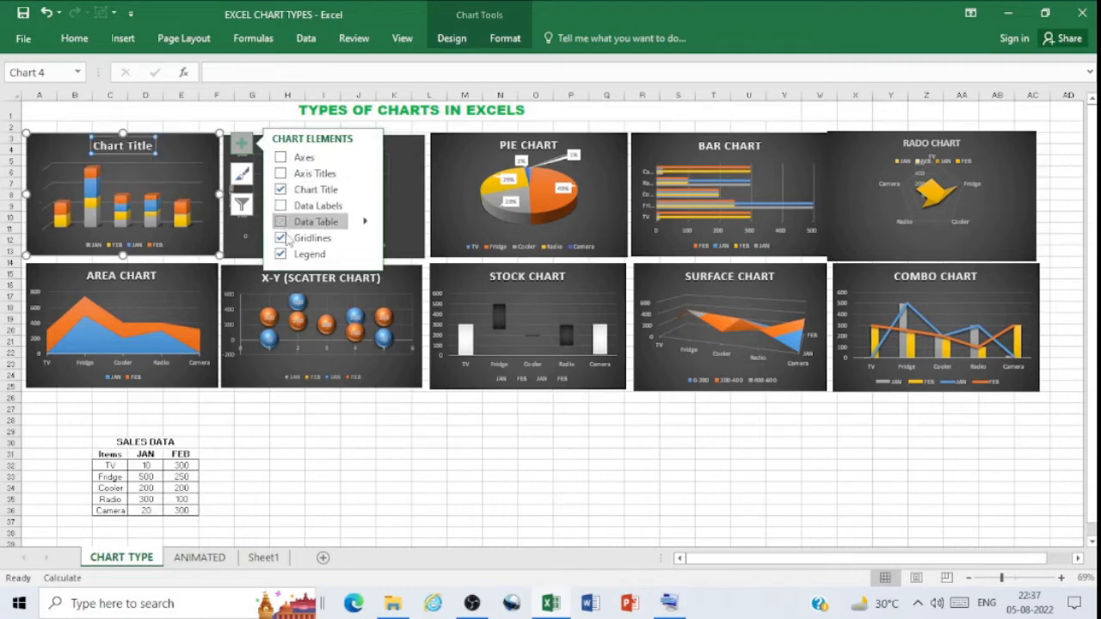
{"action": "left_click", "coordinate": [280, 237]}
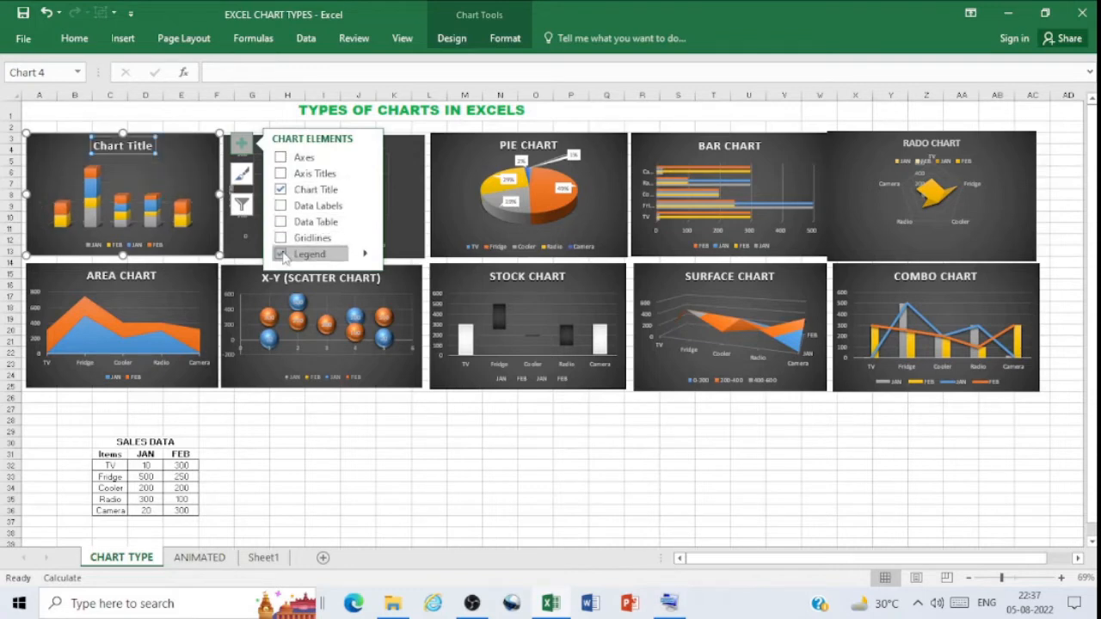
{"action": "left_click", "coordinate": [281, 255]}
{"action": "left_click", "coordinate": [345, 419]}
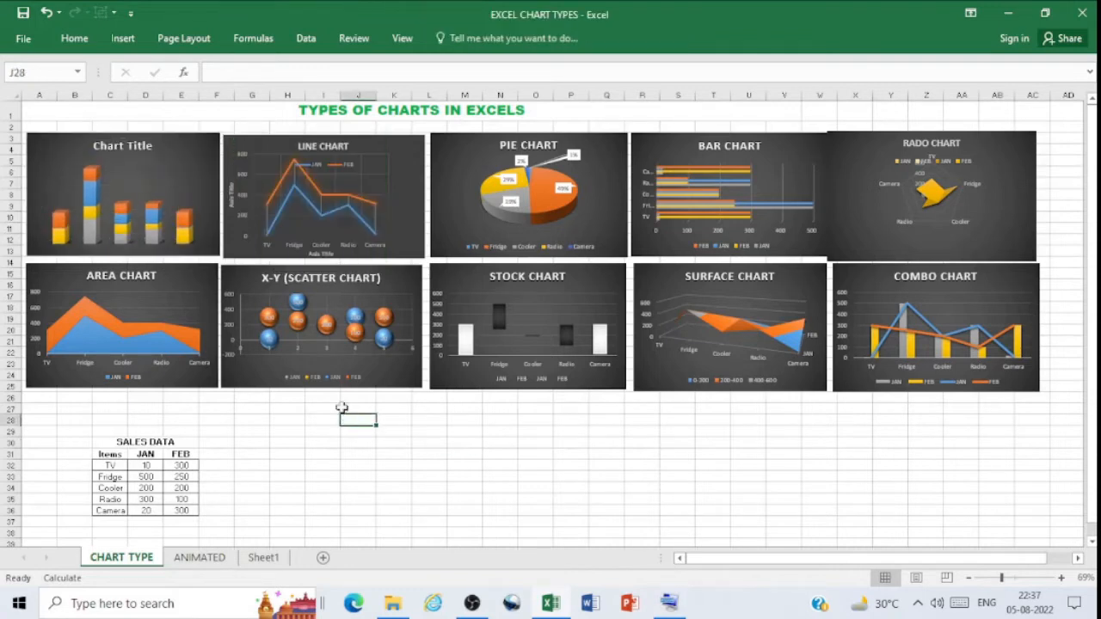
Hide the axes, data labels, gridlines and legend of the X-Y scatter chart, keeping only its title
{"action": "left_click", "coordinate": [393, 296]}
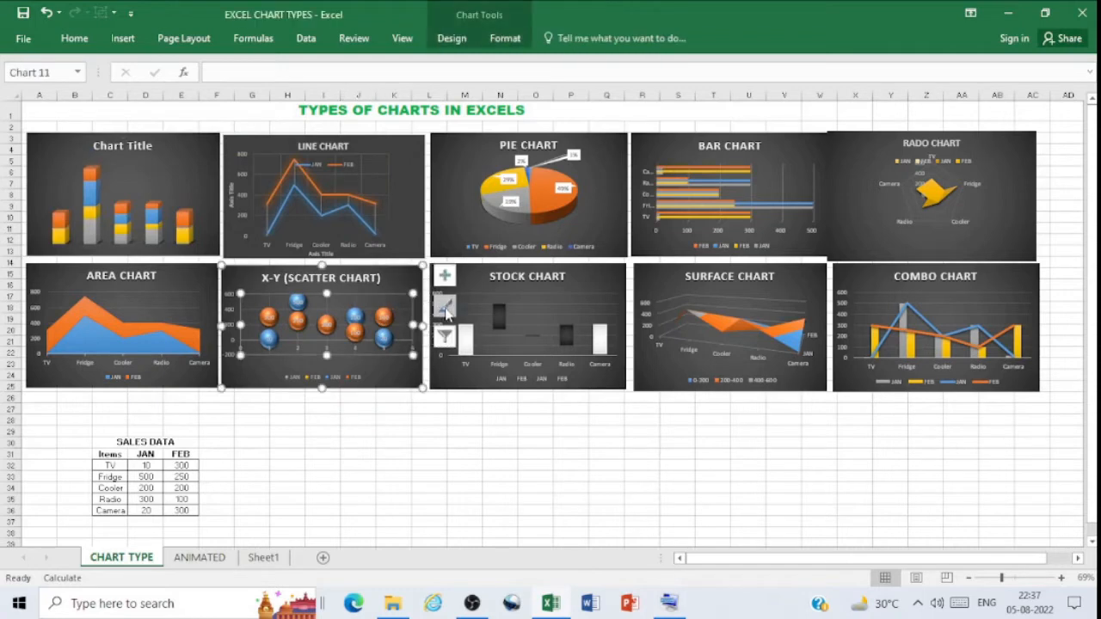
{"action": "left_click", "coordinate": [447, 283]}
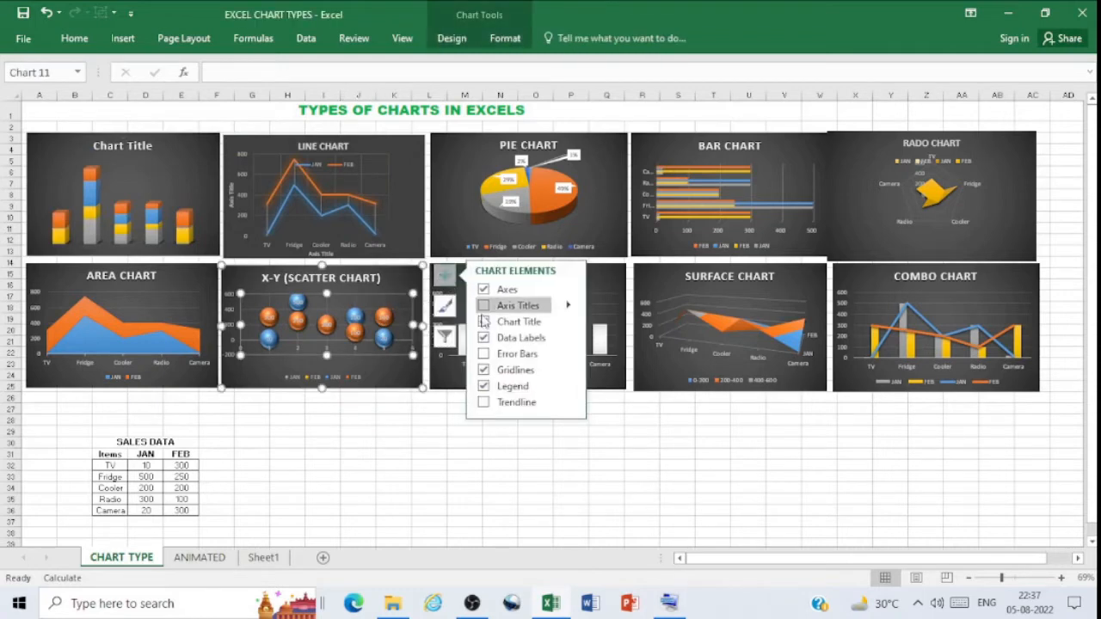
{"action": "left_click", "coordinate": [485, 291]}
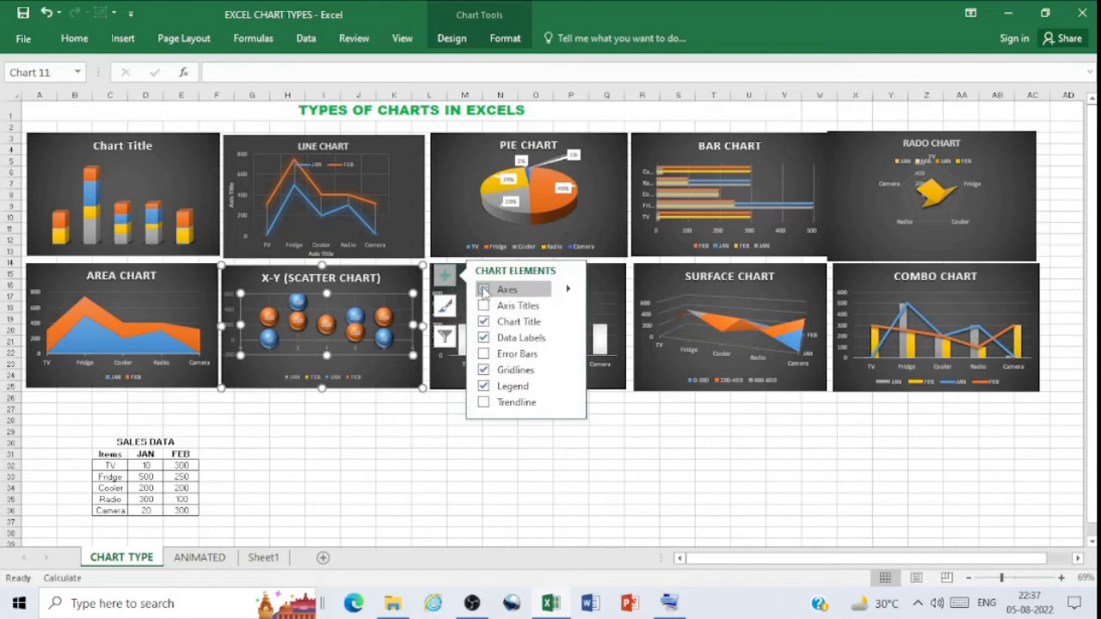
{"action": "left_click", "coordinate": [485, 370]}
{"action": "left_click", "coordinate": [484, 387]}
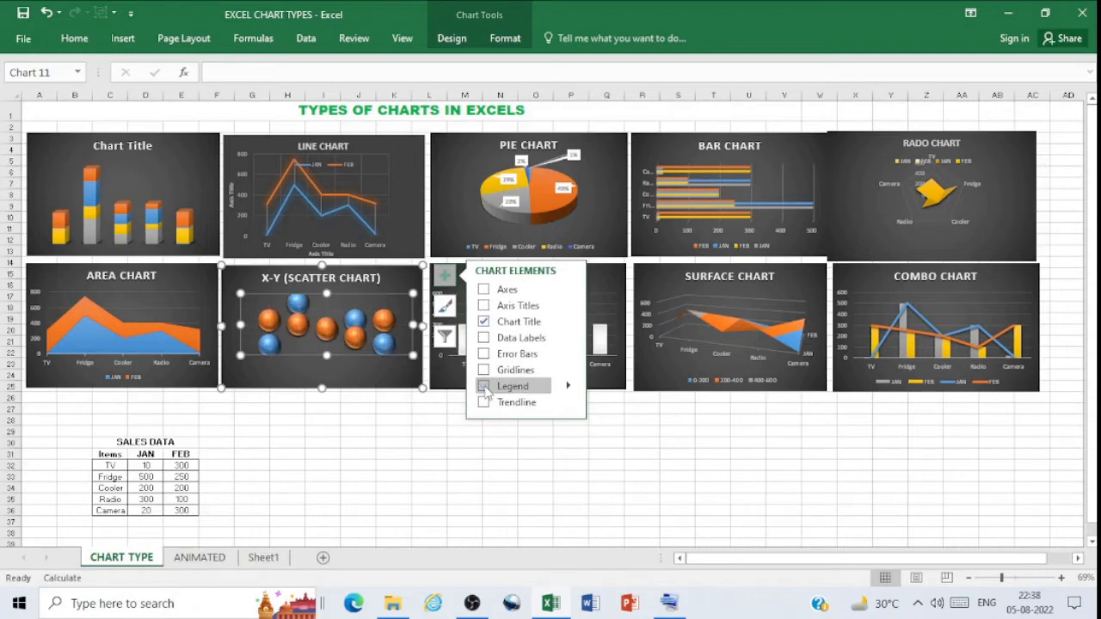
{"action": "left_click", "coordinate": [437, 430]}
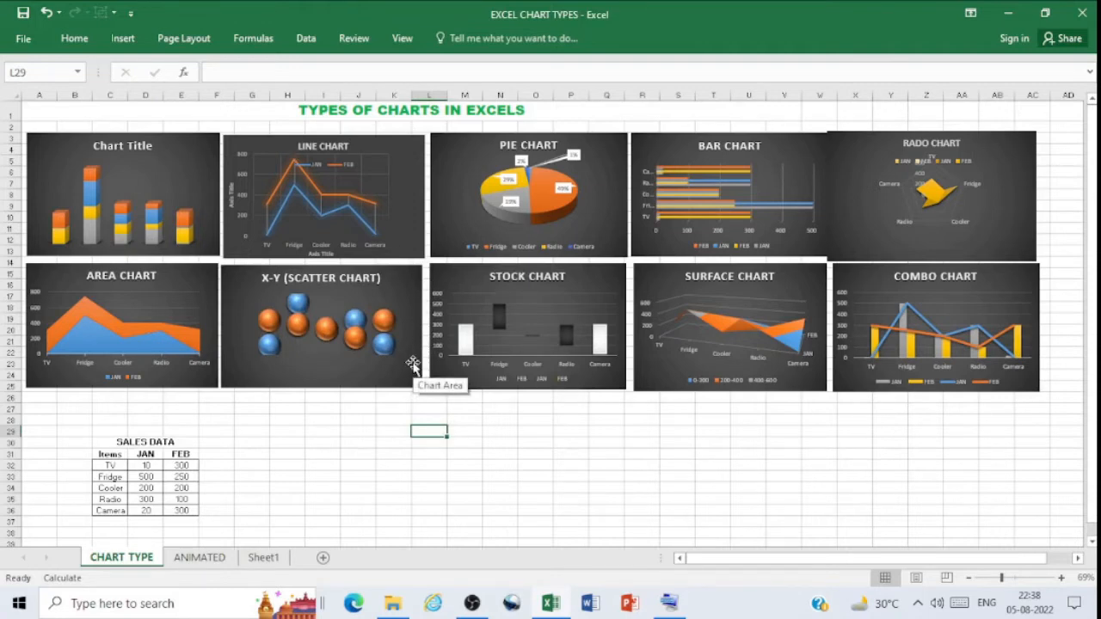
Go to the ANIMATED sheet and bring up the On-Screen Keyboard beside its charts, with the worksheet active
{"action": "left_click", "coordinate": [211, 560]}
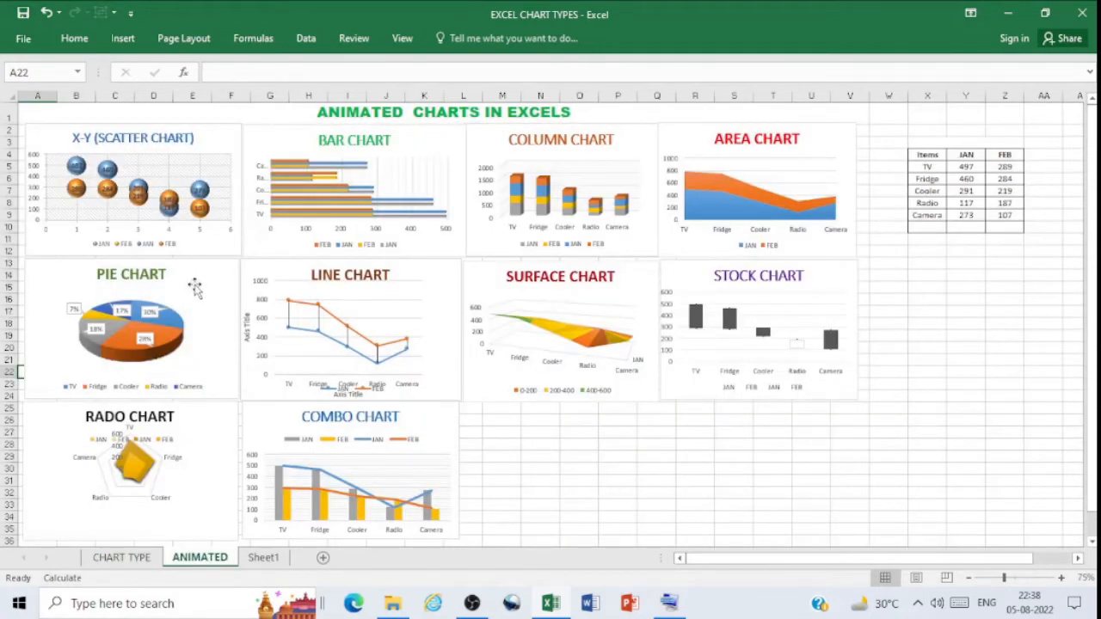
{"action": "mouse_move", "coordinate": [407, 361]}
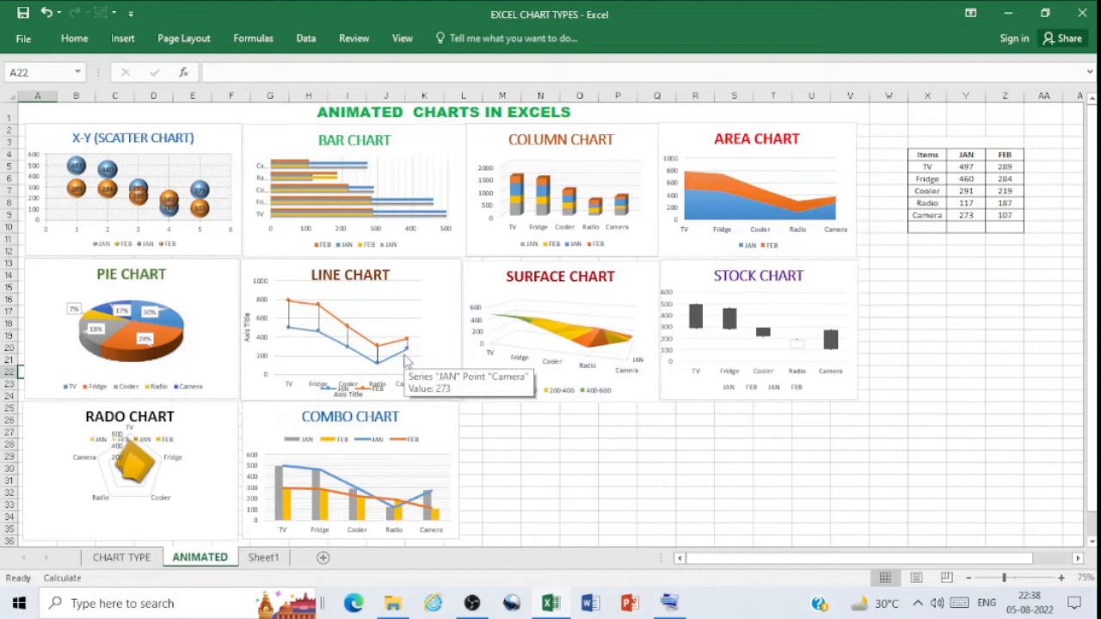
{"action": "left_click", "coordinate": [665, 607]}
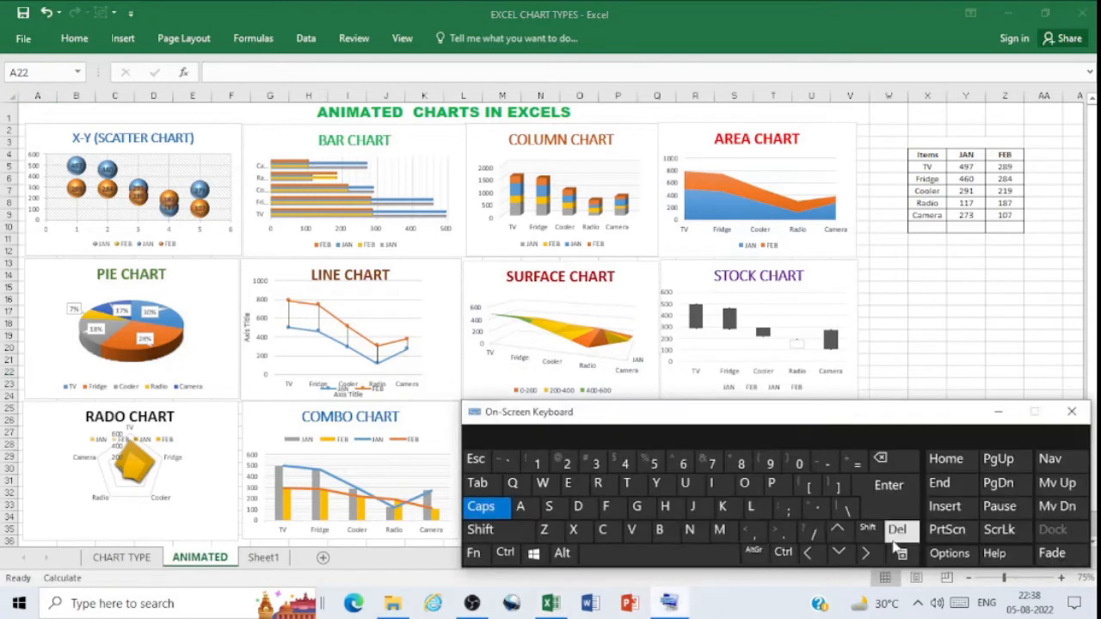
{"action": "left_click", "coordinate": [913, 342]}
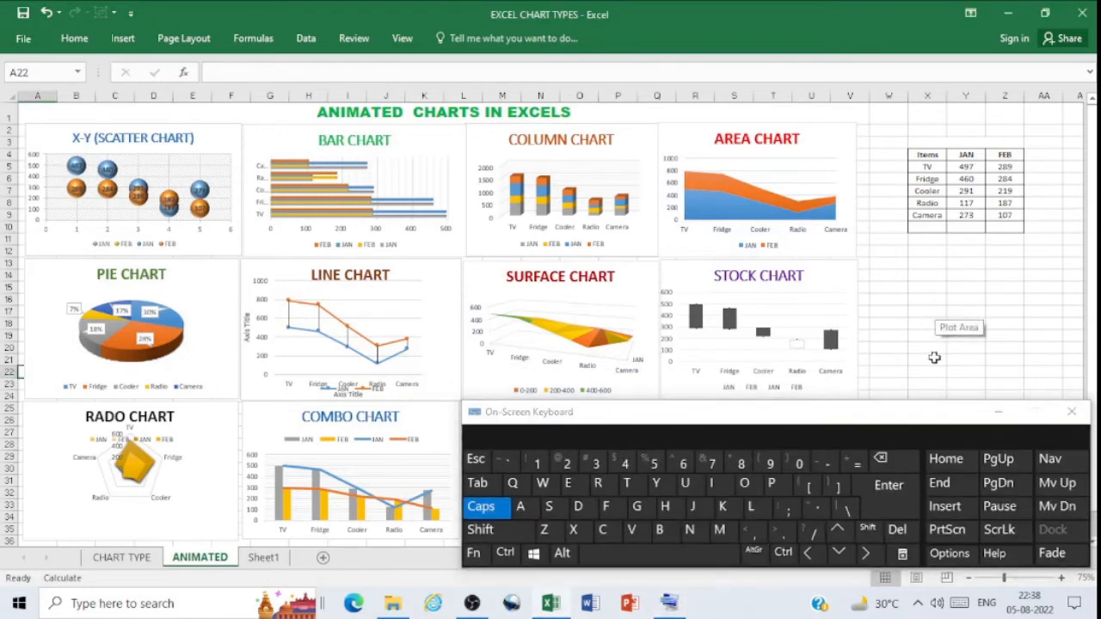
Repeatedly clear the empty cell A22 to recalculate the random JAN and FEB figures and animate all the charts
{"action": "left_click", "coordinate": [900, 531]}
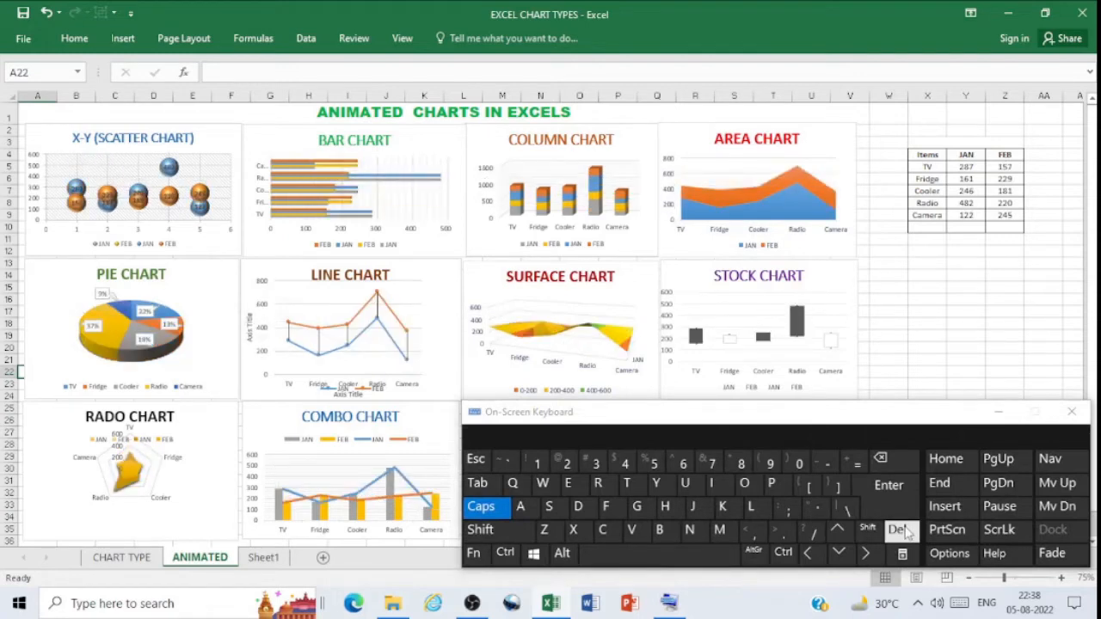
{"action": "left_click", "coordinate": [900, 531]}
{"action": "left_click", "coordinate": [902, 532]}
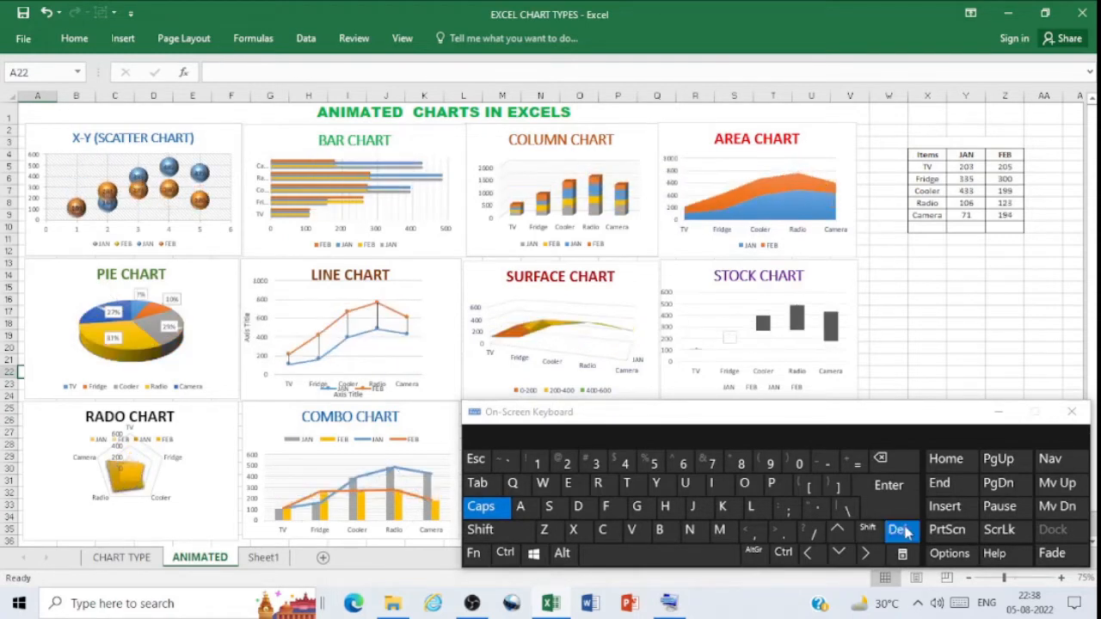
{"action": "left_click", "coordinate": [905, 532]}
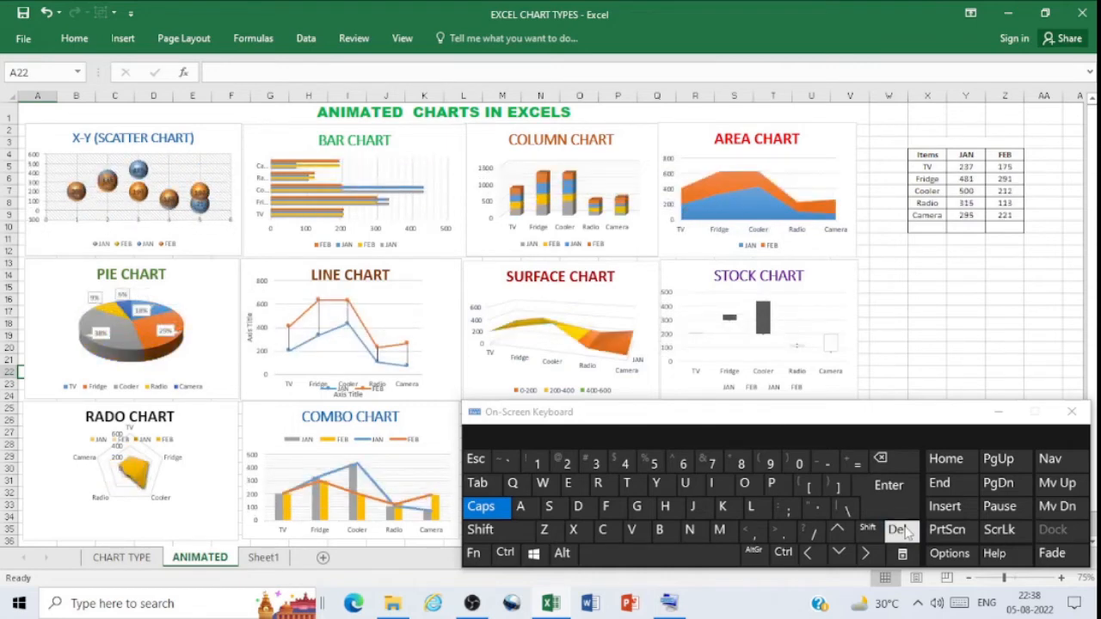
{"action": "left_click", "coordinate": [900, 530]}
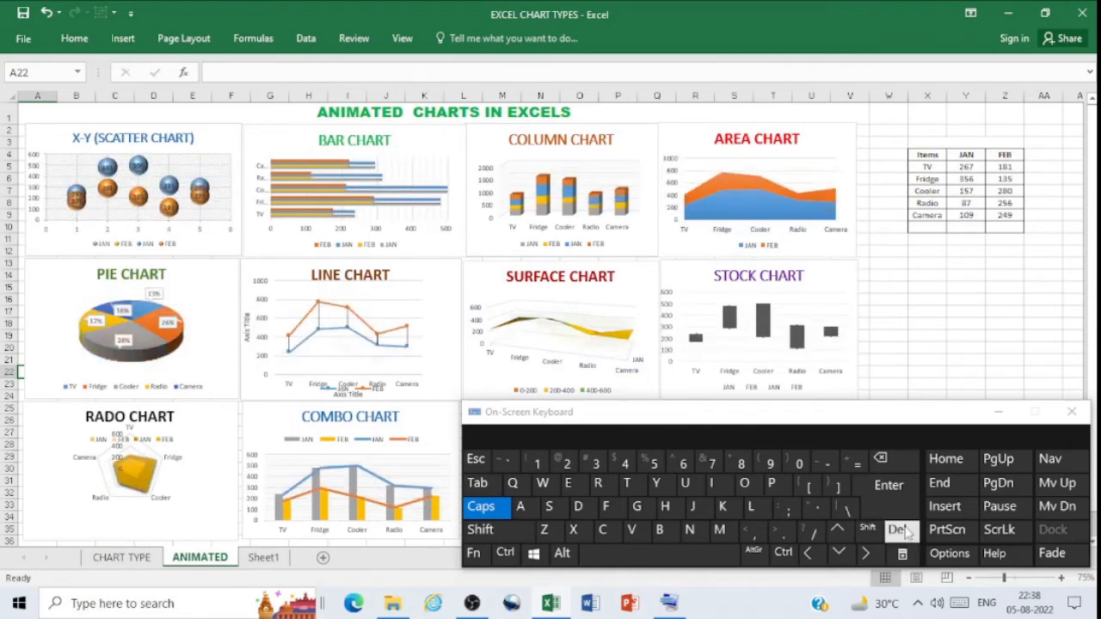
{"action": "left_click", "coordinate": [900, 531]}
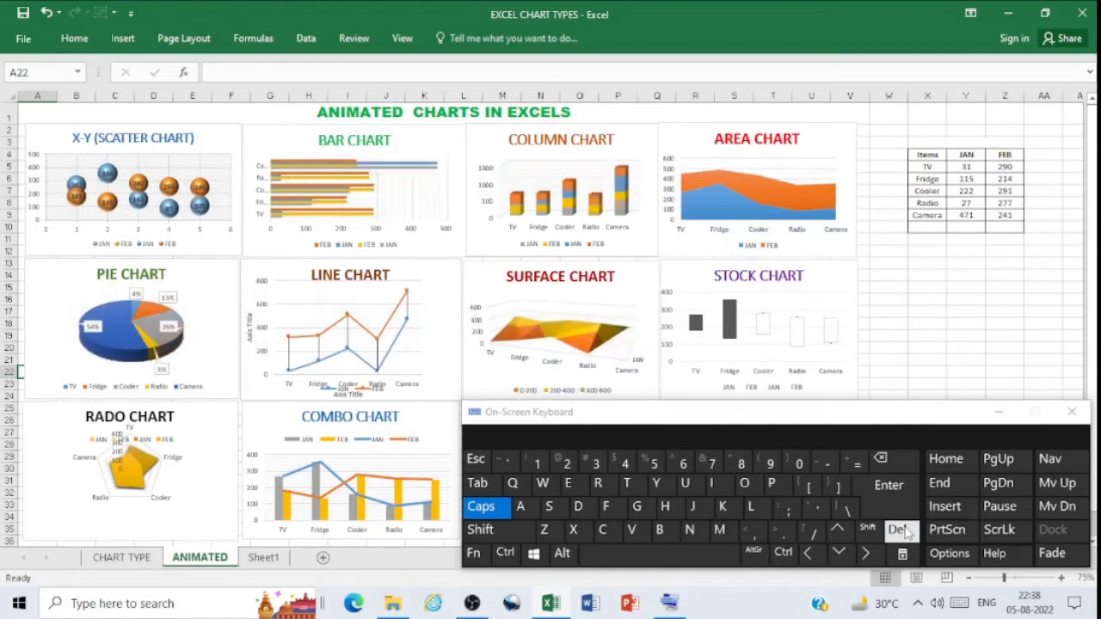
{"action": "left_click", "coordinate": [900, 531]}
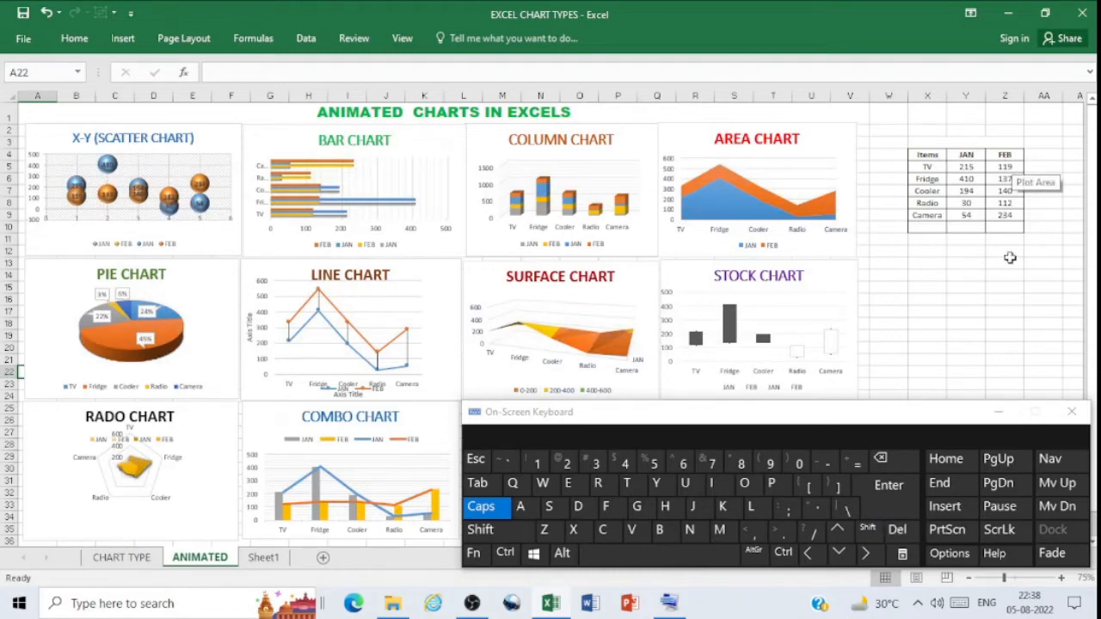
{"action": "left_click", "coordinate": [899, 532]}
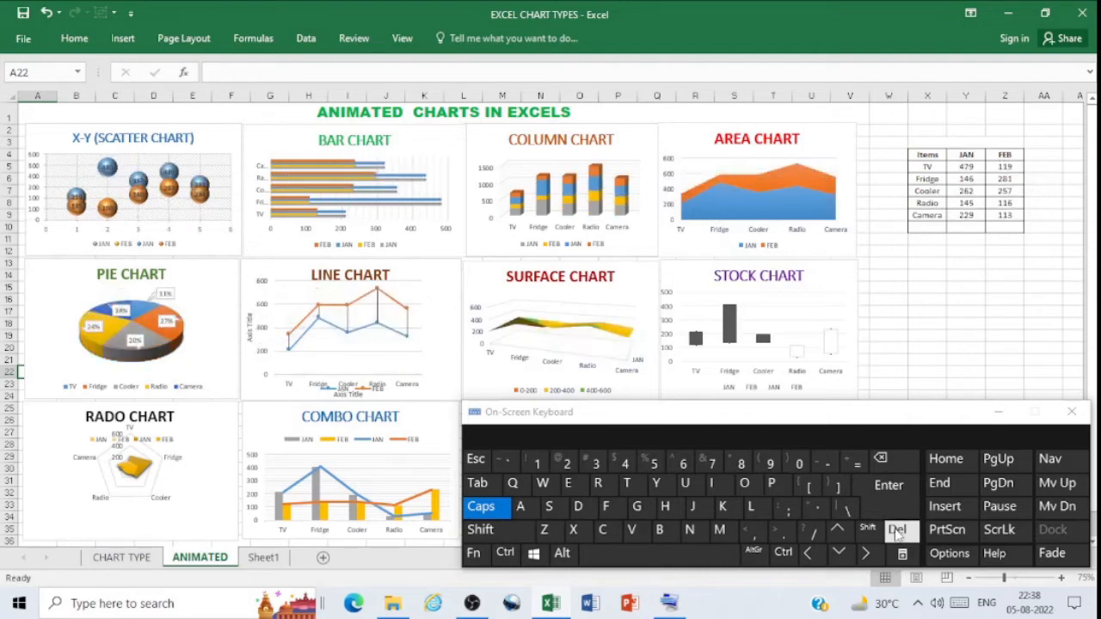
{"action": "left_click", "coordinate": [897, 532]}
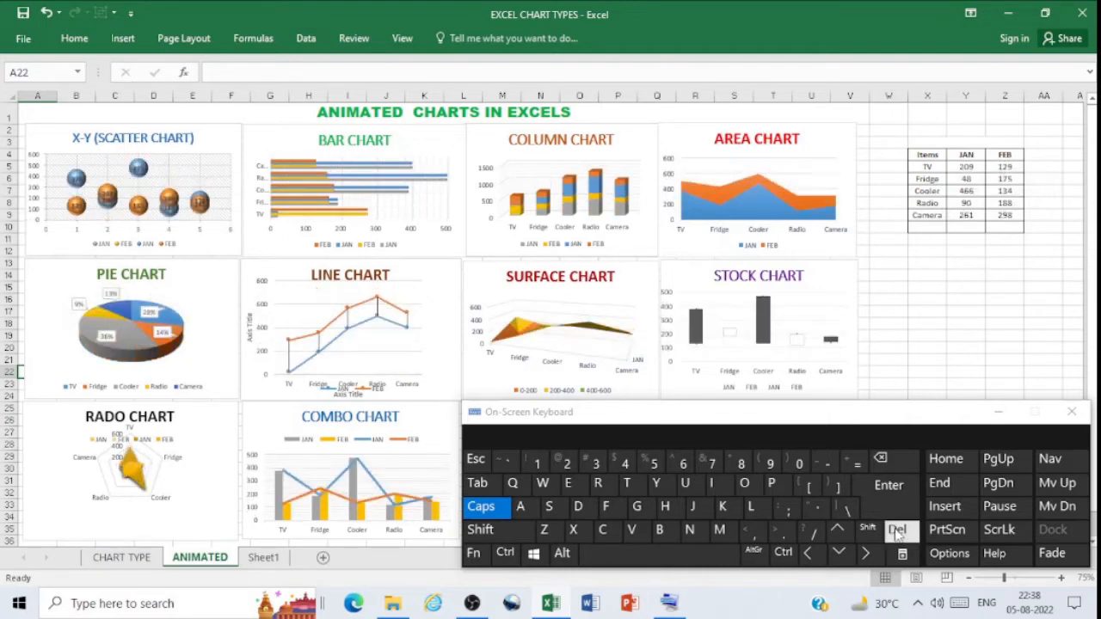
{"action": "left_click", "coordinate": [897, 531]}
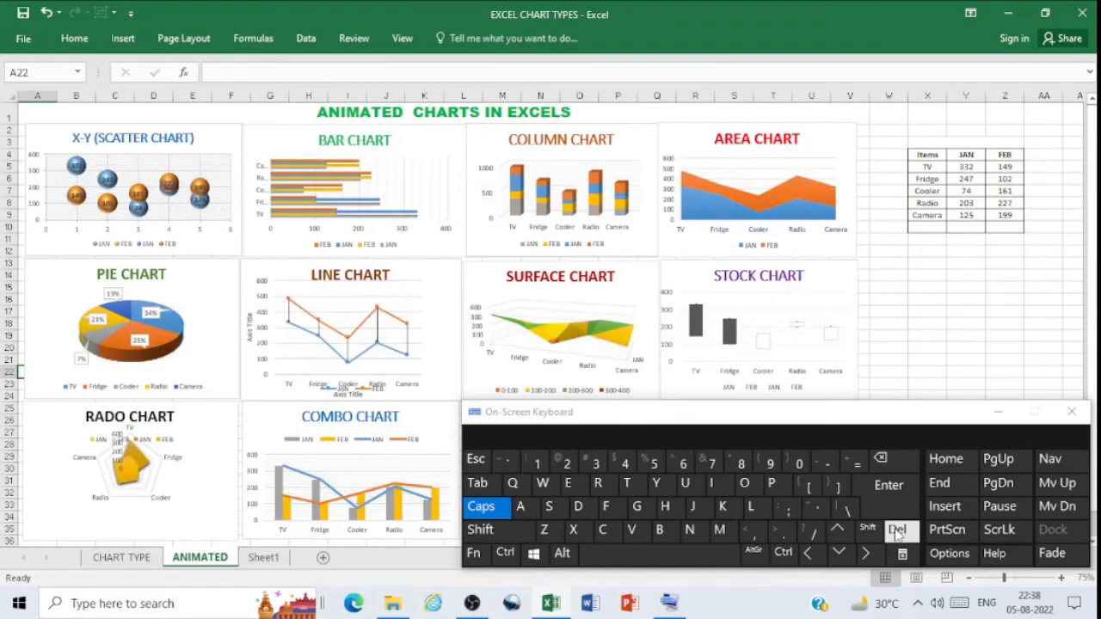
{"action": "left_click", "coordinate": [898, 531]}
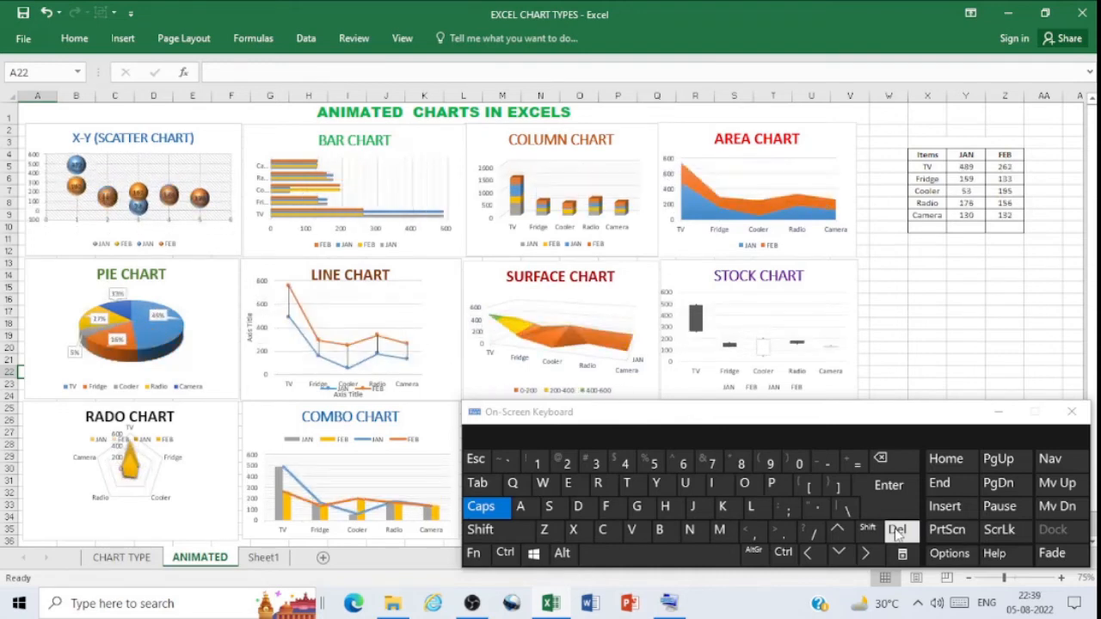
{"action": "left_click", "coordinate": [897, 531]}
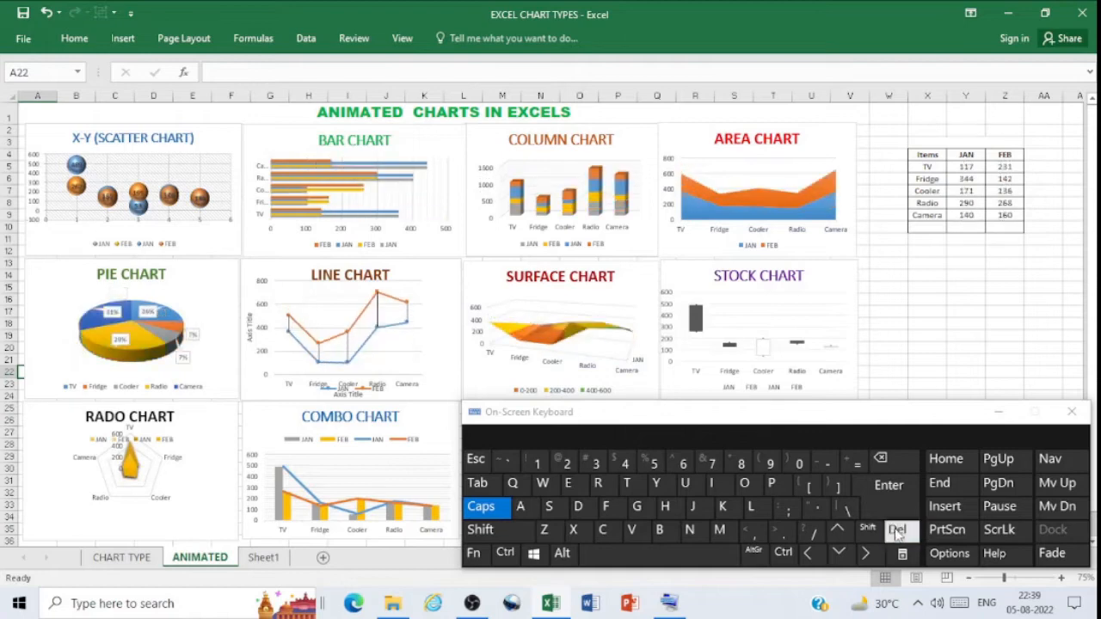
{"action": "left_click", "coordinate": [898, 531]}
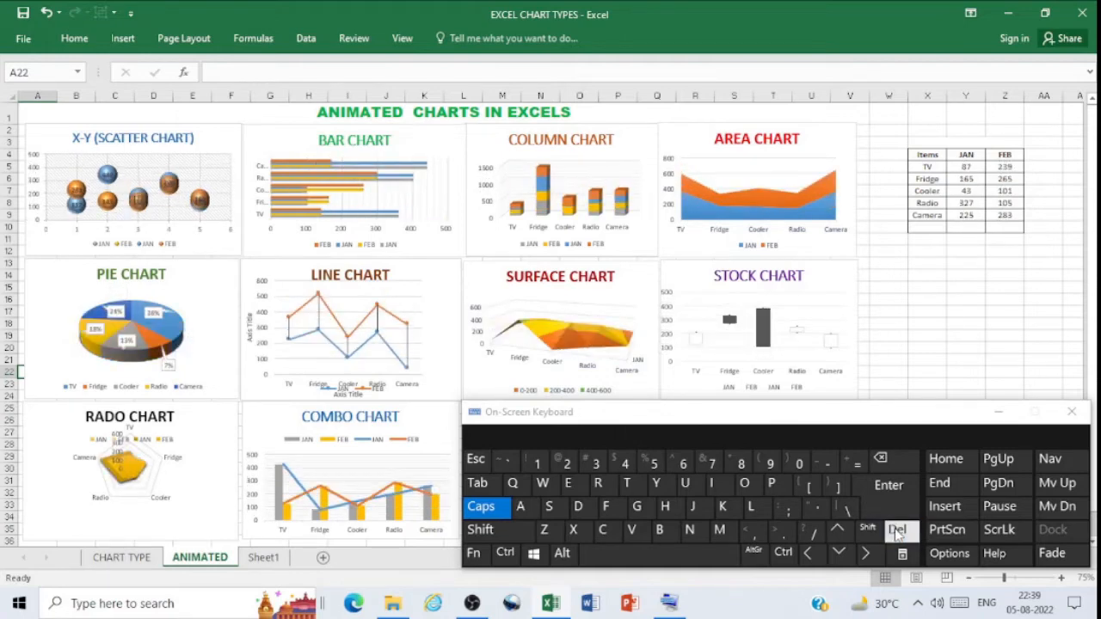
{"action": "left_click", "coordinate": [898, 531]}
{"action": "left_click", "coordinate": [898, 531]}
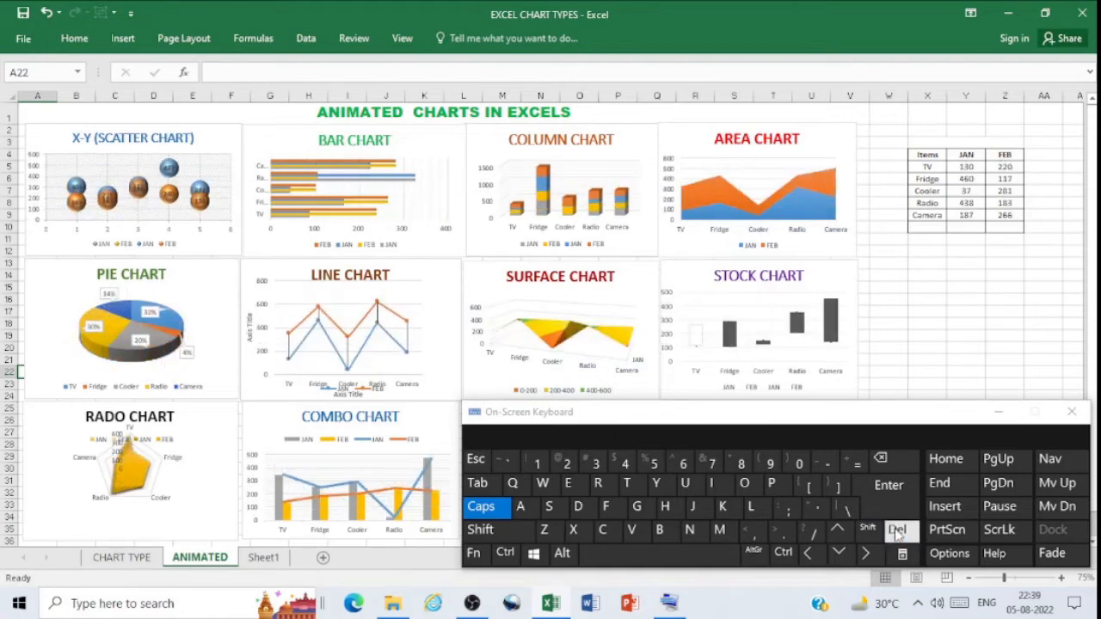
Clear the empty cell A22 again to recalculate the random data, and minimise the On-Screen Keyboard
{"action": "left_click", "coordinate": [897, 531]}
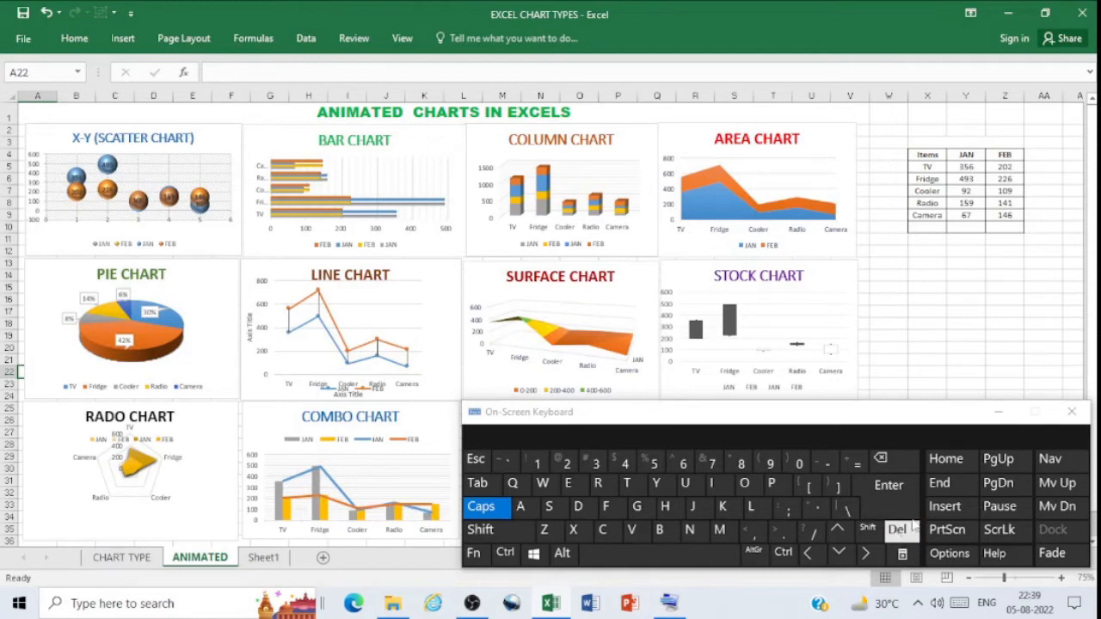
{"action": "left_click", "coordinate": [999, 413]}
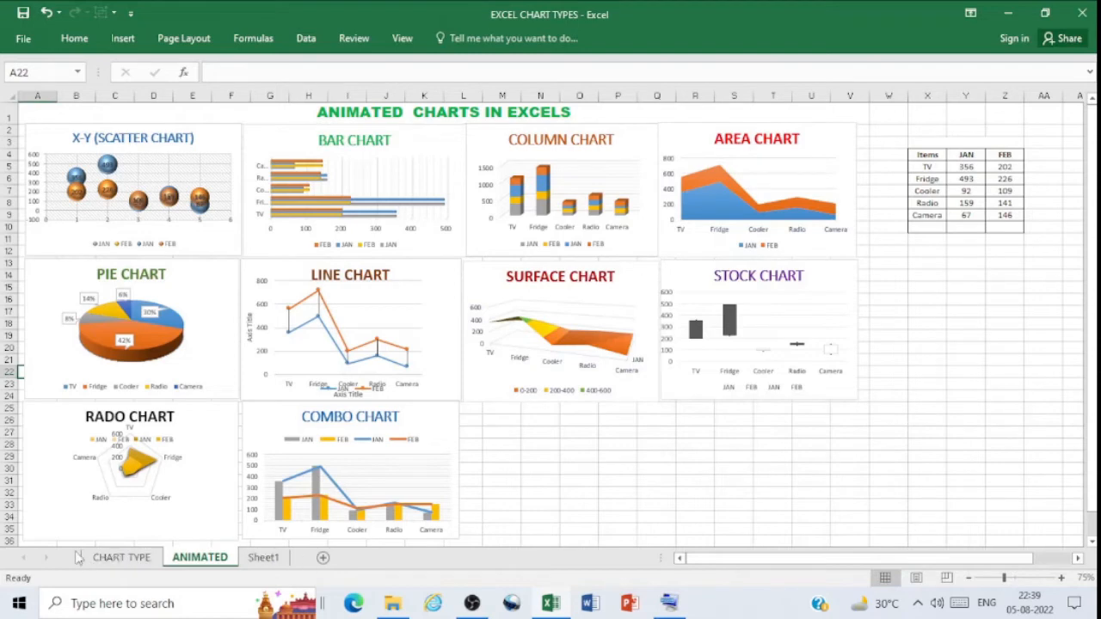
Copy the SALES DATA table from C30:E36 of the CHART TYPE sheet into a new worksheet, starting at cell P15
{"action": "left_click", "coordinate": [124, 557]}
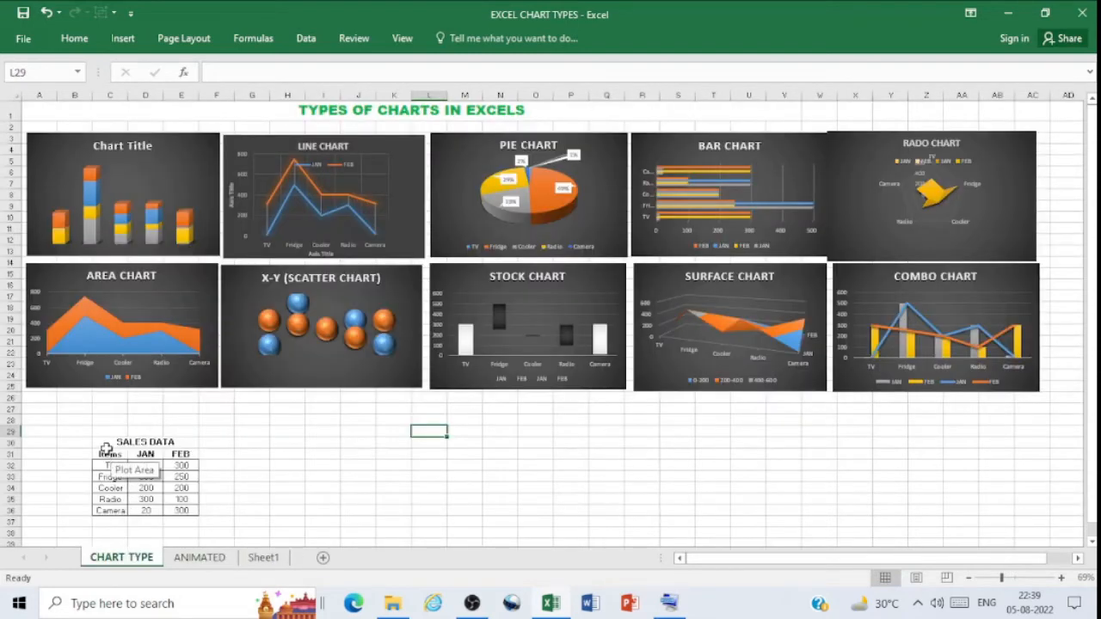
{"action": "left_click_drag", "start_coordinate": [103, 442], "coordinate": [186, 511]}
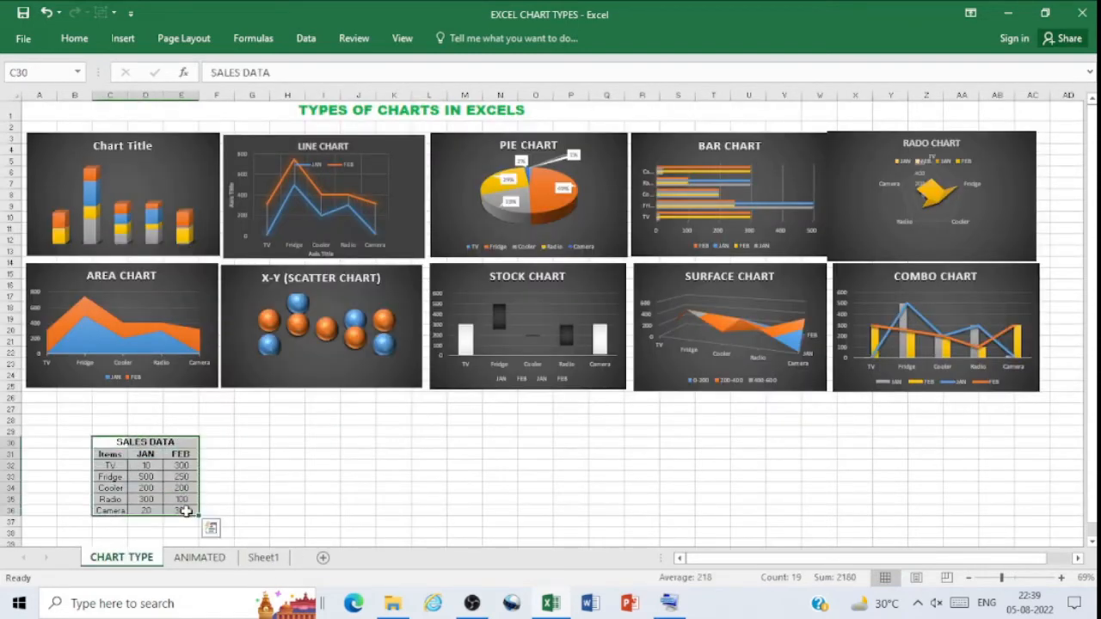
{"action": "key", "text": "ctrl+c"}
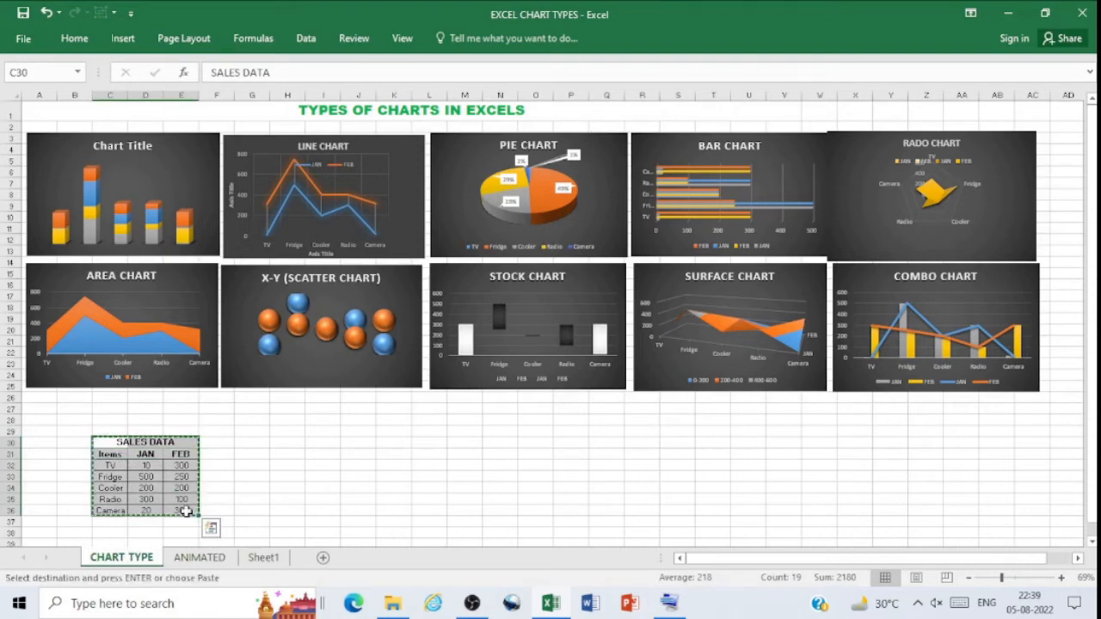
{"action": "left_click", "coordinate": [211, 527]}
{"action": "left_click", "coordinate": [265, 558]}
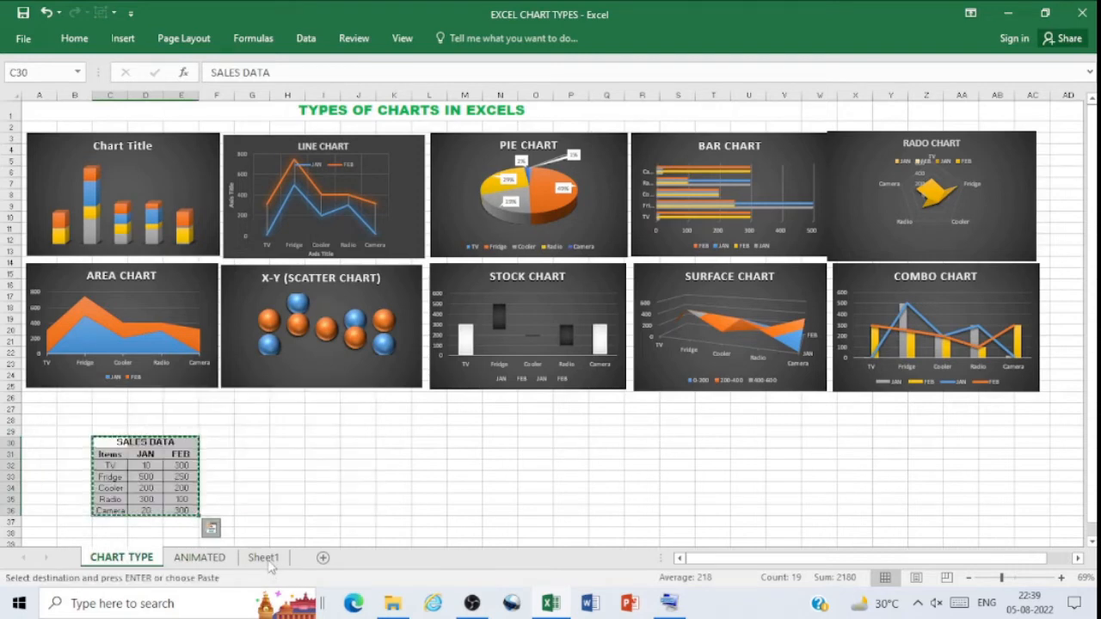
{"action": "left_click", "coordinate": [263, 558]}
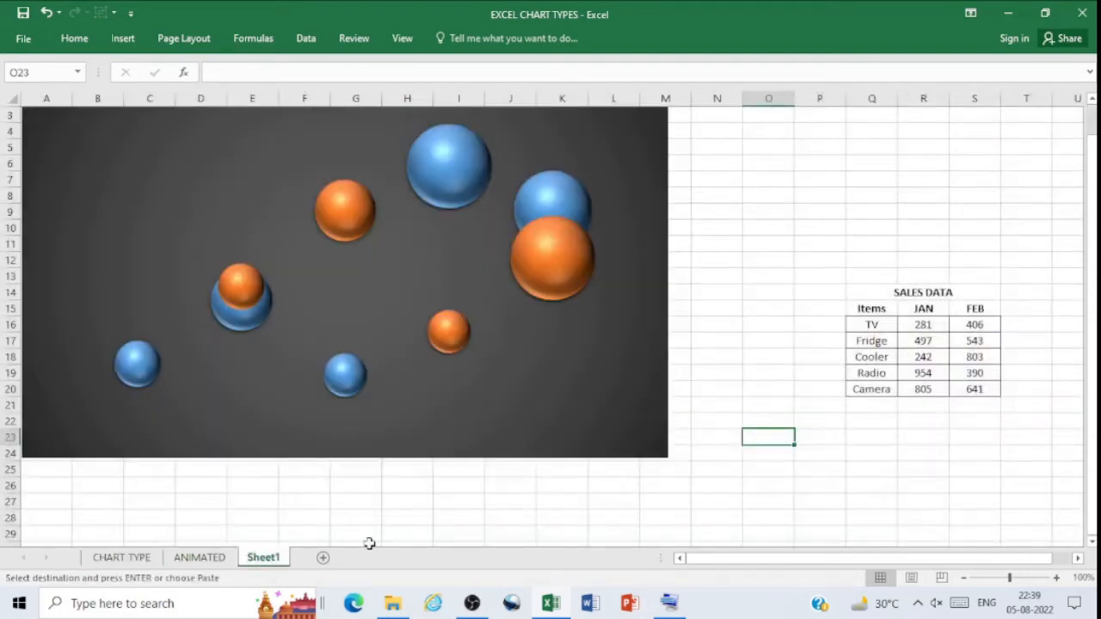
{"action": "left_click", "coordinate": [323, 559]}
{"action": "left_click", "coordinate": [805, 337]}
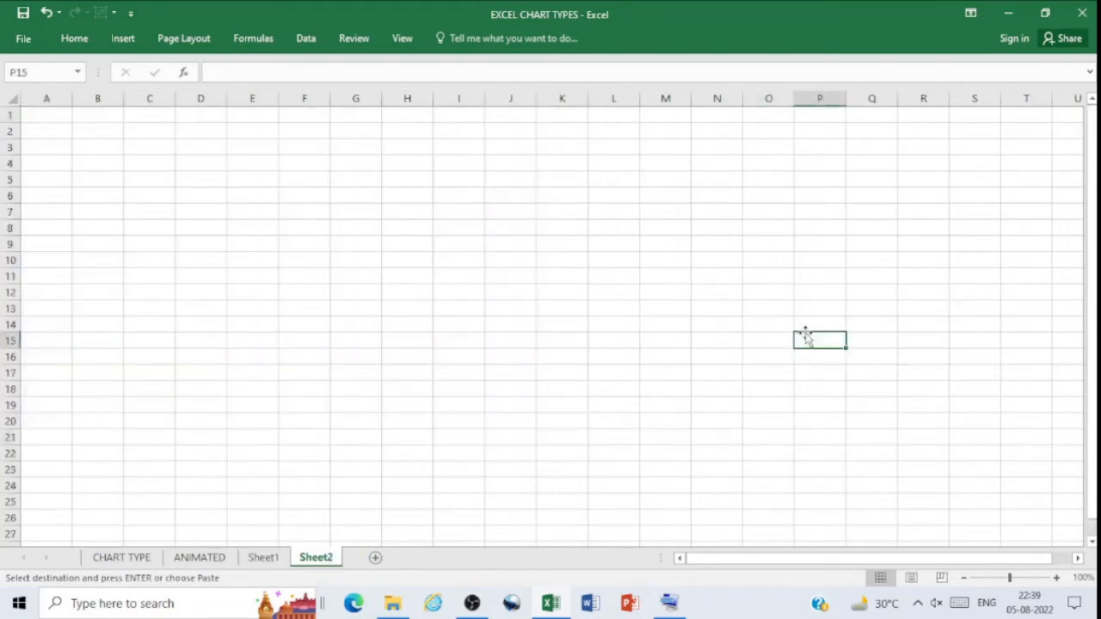
{"action": "key", "text": "ctrl+v"}
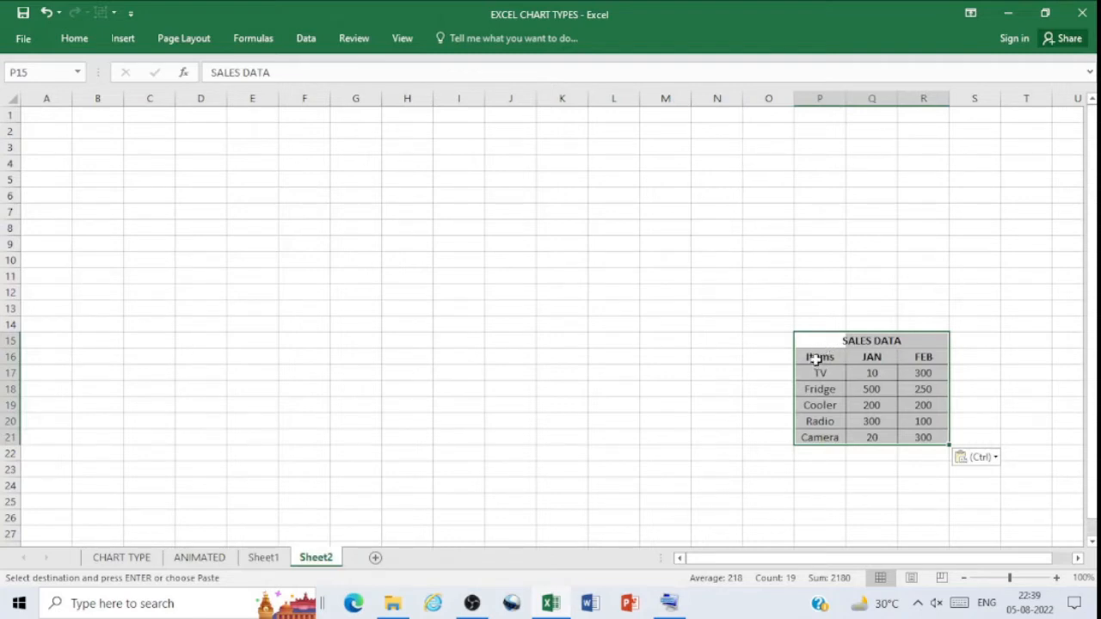
Insert a 3-D Bubble chart based on the Items, JAN and FEB data in P16:R21
{"action": "left_click_drag", "start_coordinate": [814, 361], "coordinate": [920, 436]}
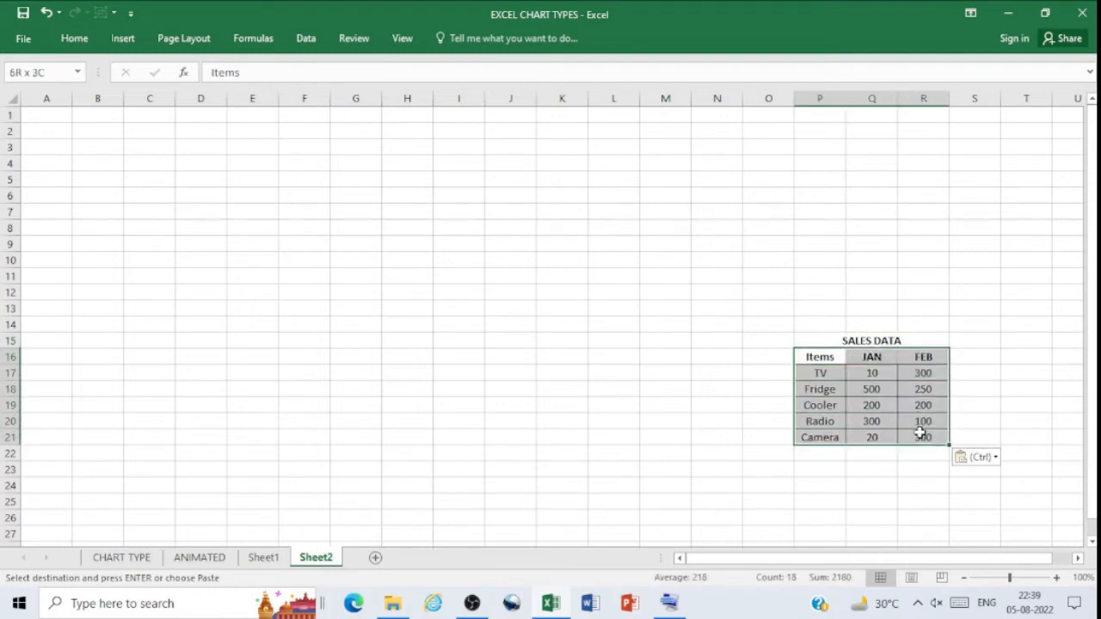
{"action": "left_click", "coordinate": [123, 39]}
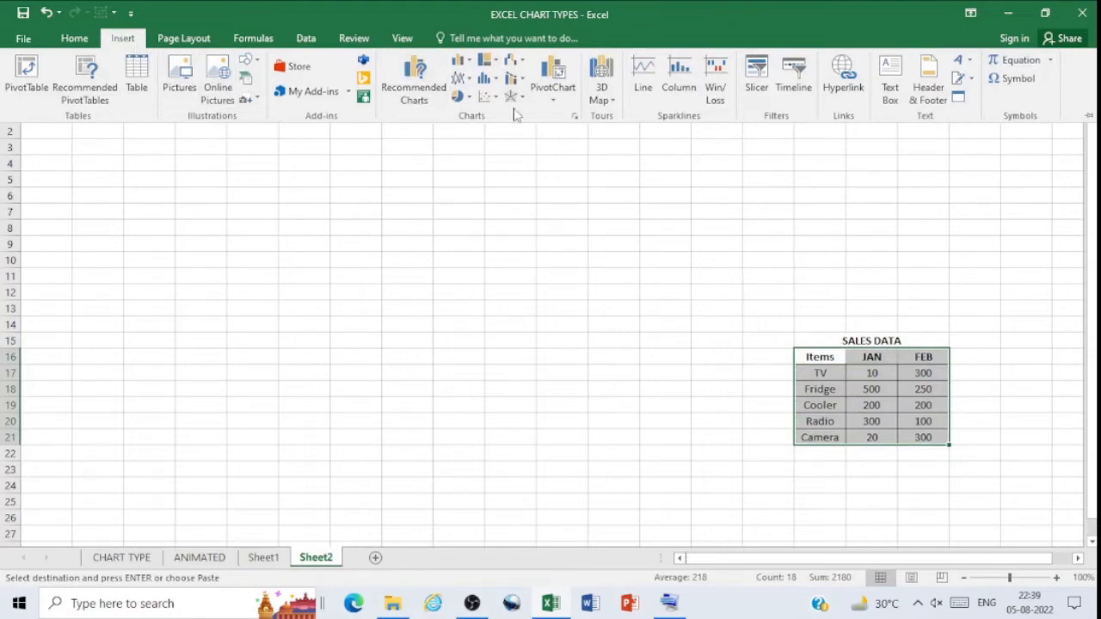
{"action": "left_click", "coordinate": [575, 117]}
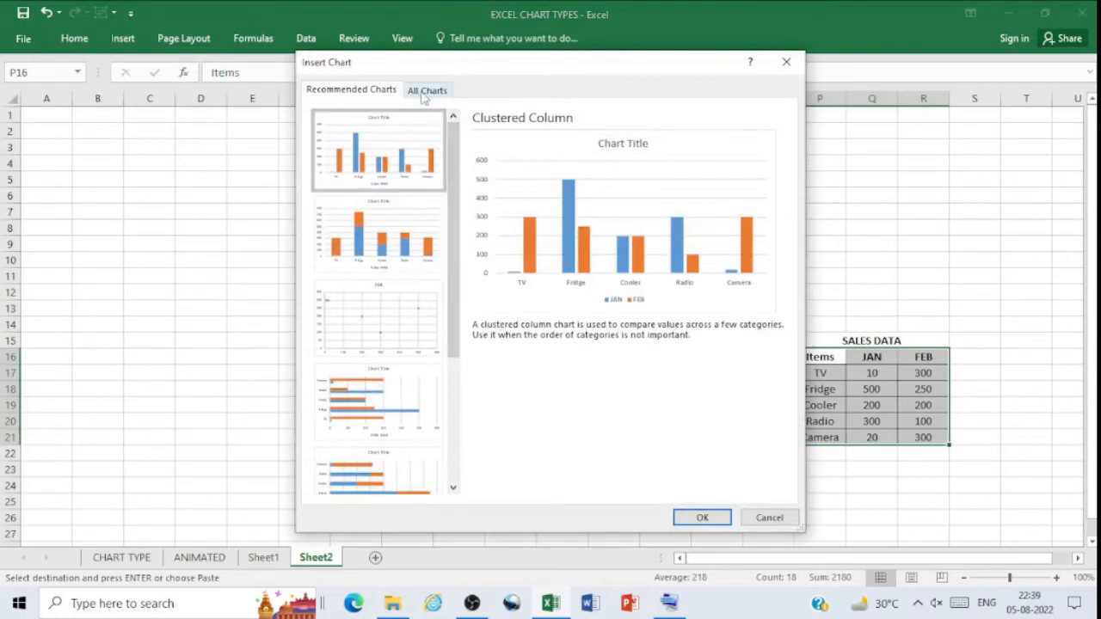
{"action": "left_click", "coordinate": [425, 91]}
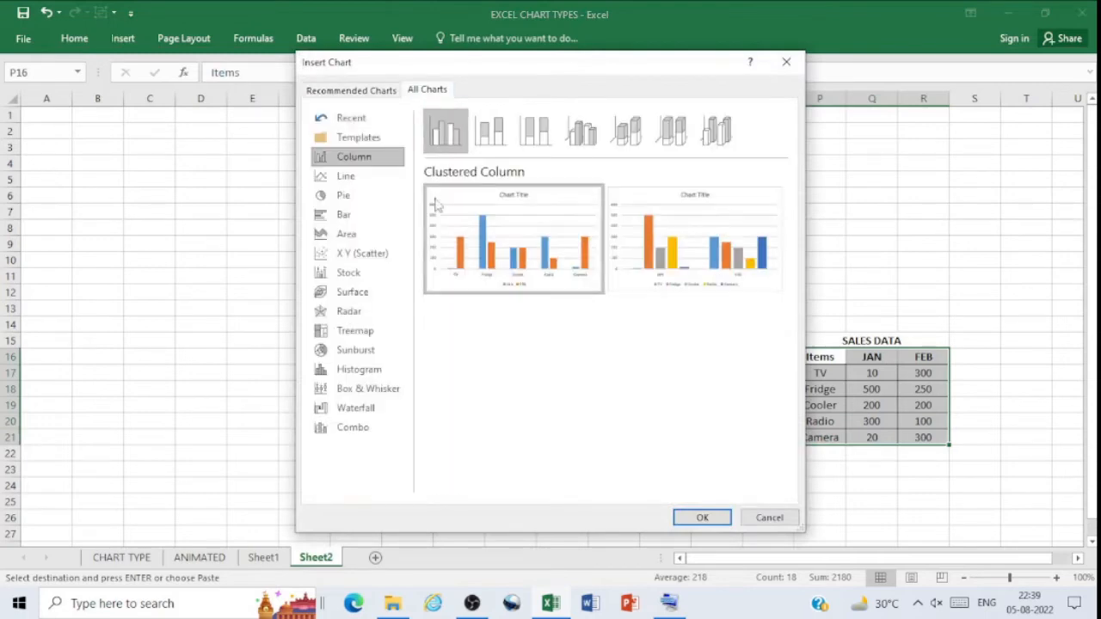
{"action": "left_click", "coordinate": [363, 257]}
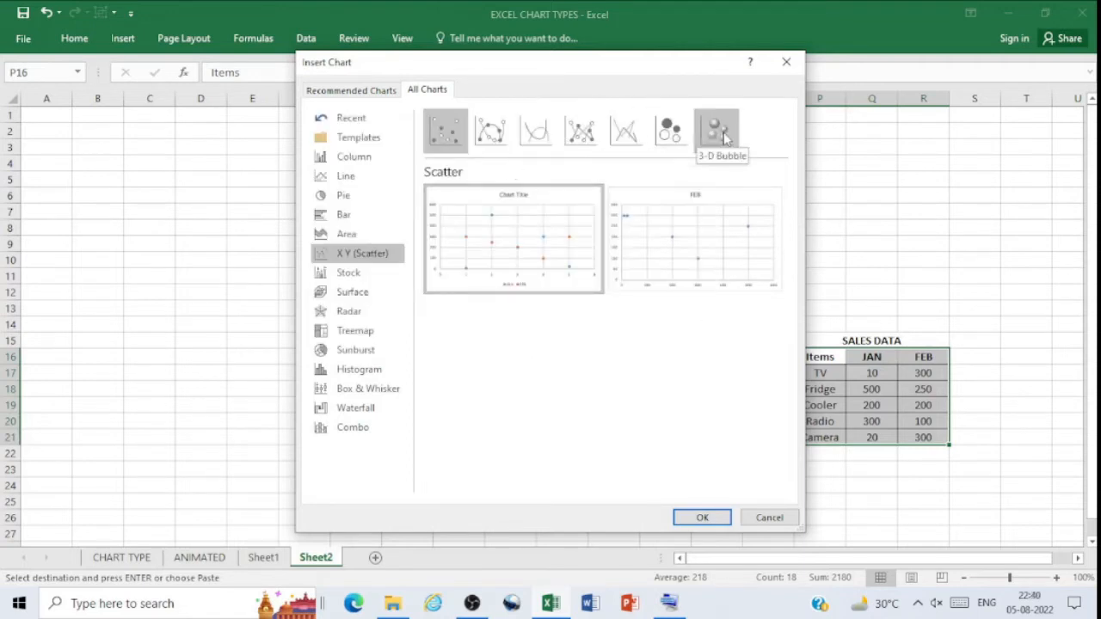
{"action": "left_click", "coordinate": [724, 134]}
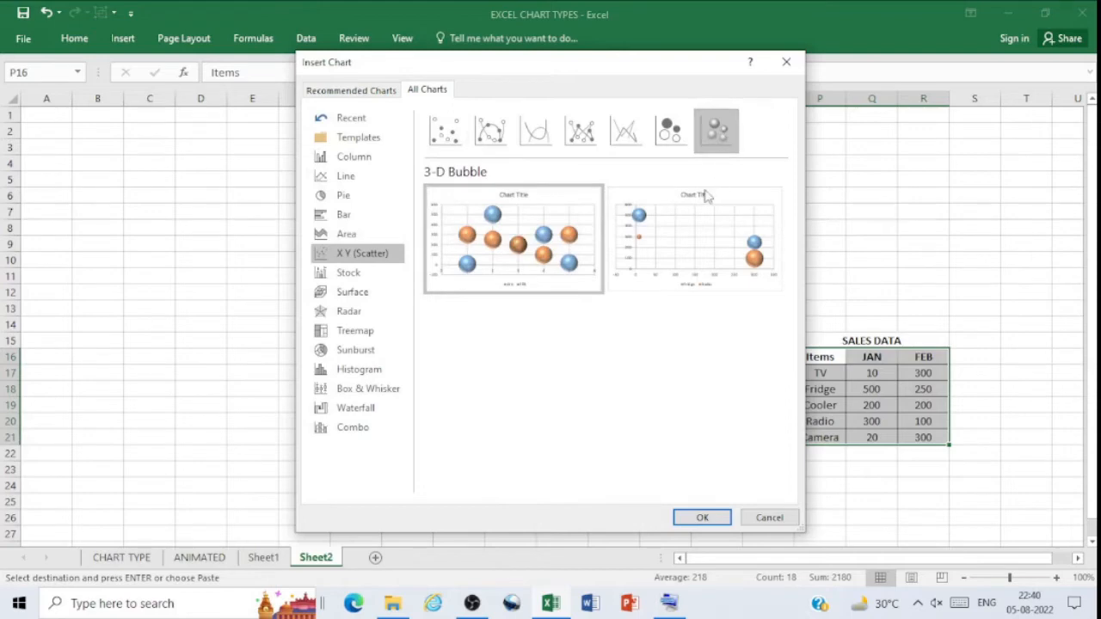
{"action": "mouse_move", "coordinate": [560, 264]}
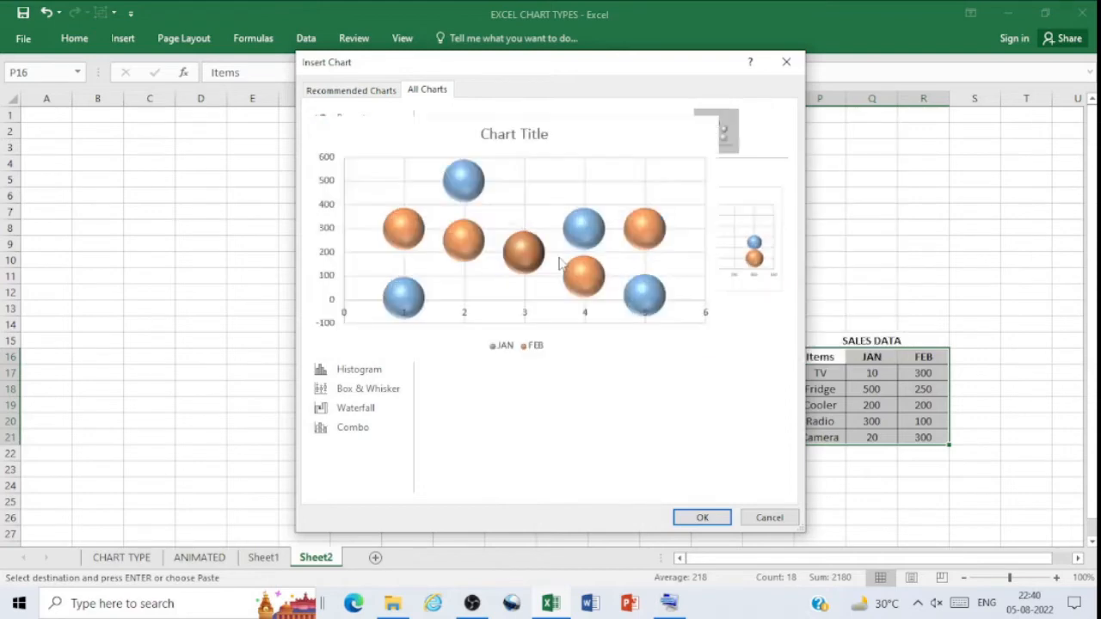
{"action": "left_click", "coordinate": [704, 518]}
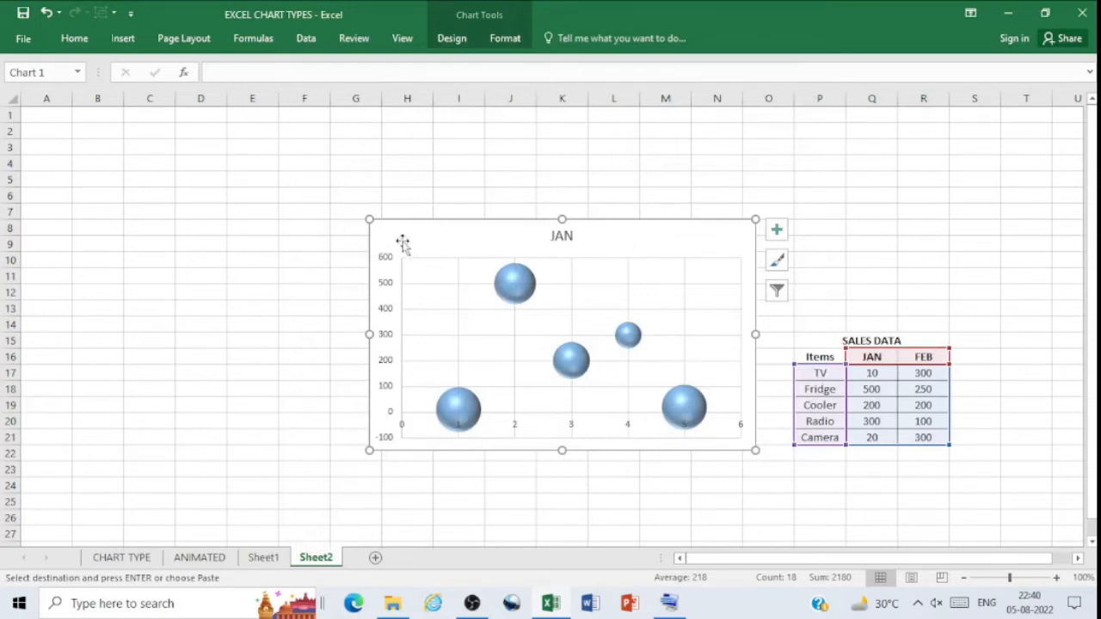
Enlarge the bubble chart so it fills the area beside the table, from about A1 to N27
{"action": "left_click_drag", "start_coordinate": [369, 219], "coordinate": [28, 112]}
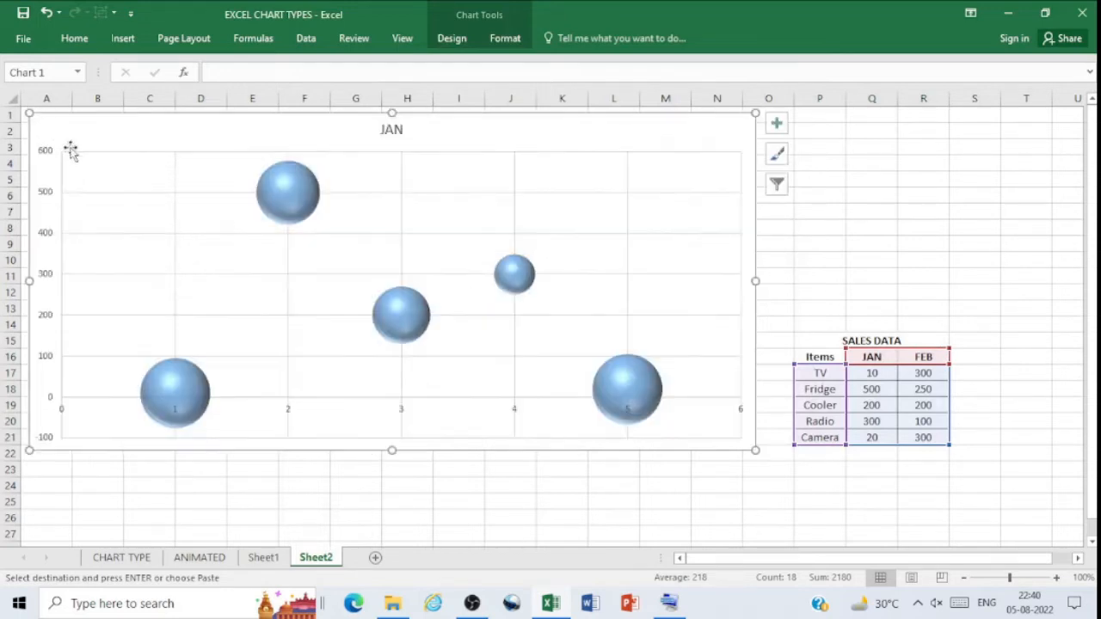
{"action": "left_click_drag", "start_coordinate": [392, 449], "coordinate": [379, 489]}
{"action": "left_click_drag", "start_coordinate": [1094, 421], "coordinate": [1094, 411]}
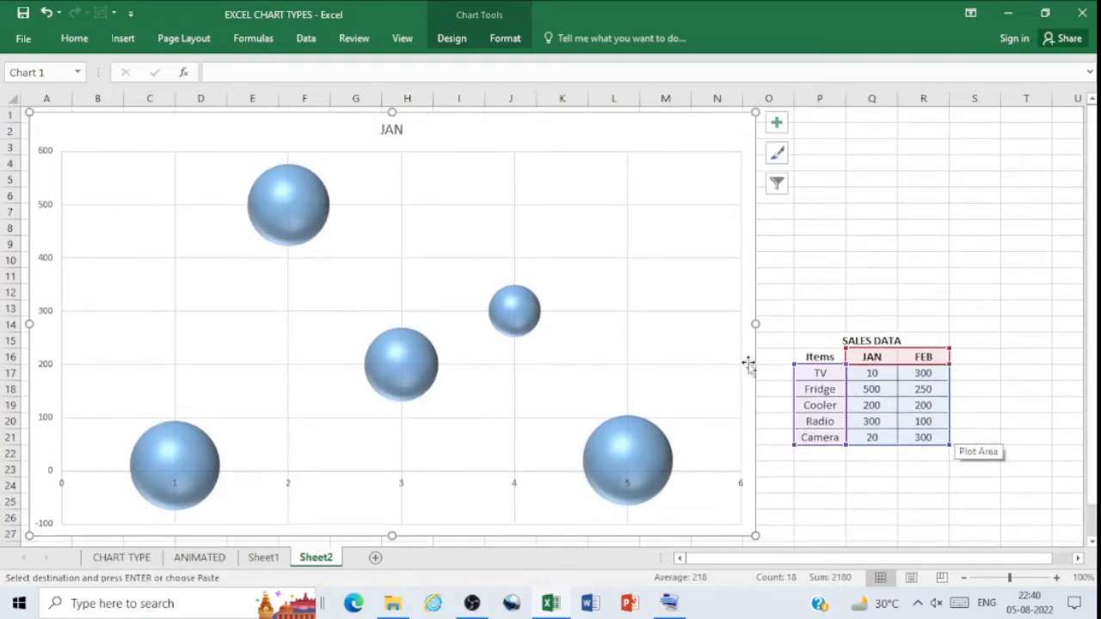
Add a new series to the bubble chart's data source, taking its name from the FEB header in R16
{"action": "left_click", "coordinate": [605, 265]}
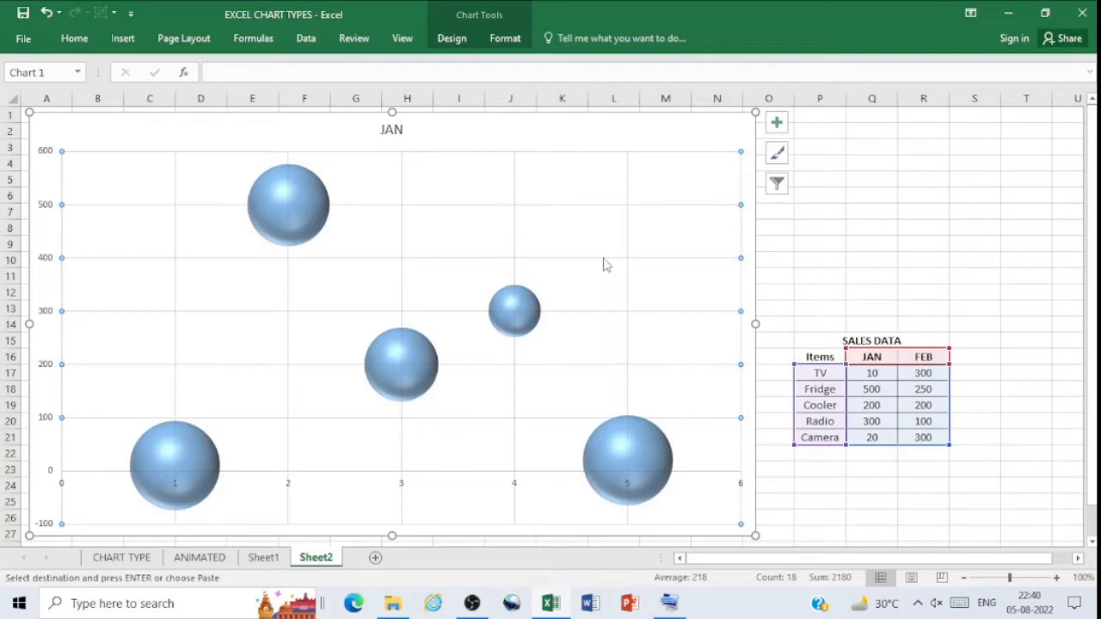
{"action": "right_click", "coordinate": [605, 265]}
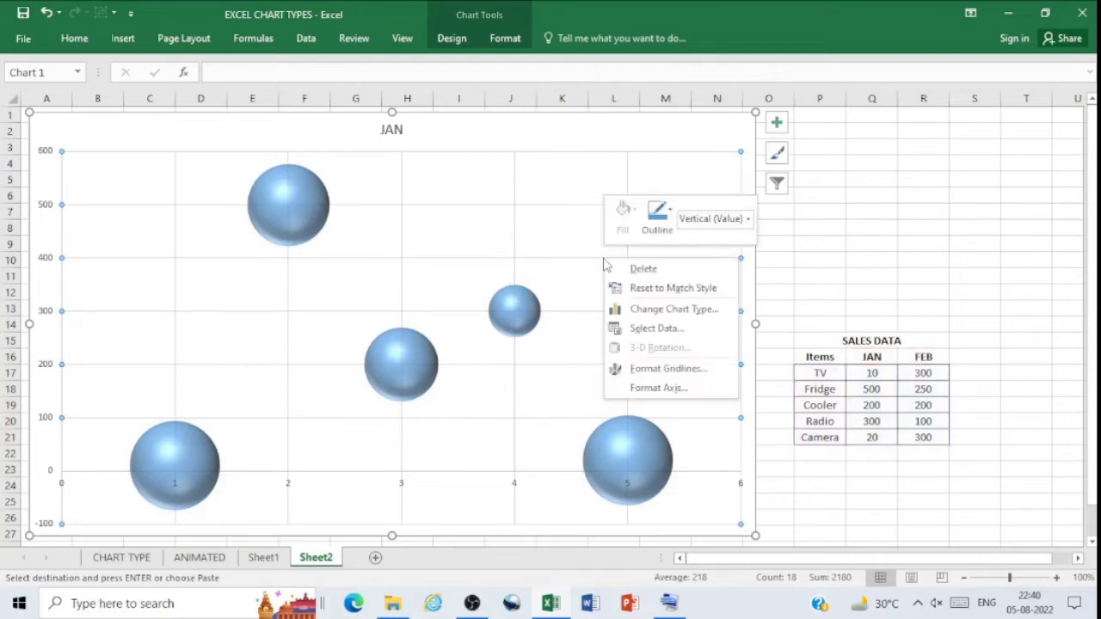
{"action": "left_click", "coordinate": [654, 333]}
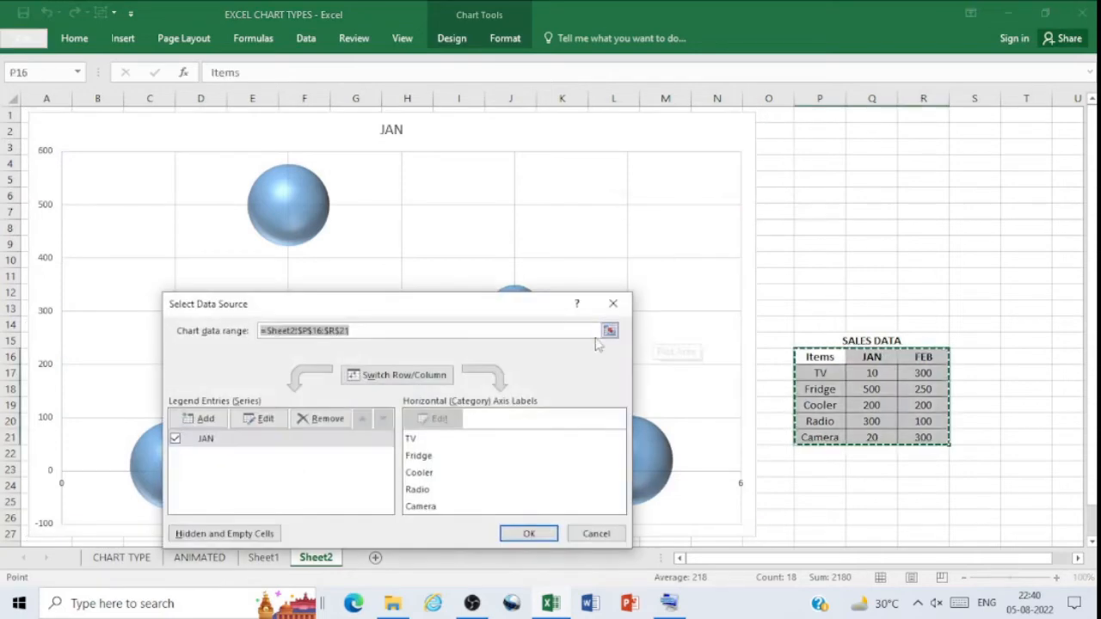
{"action": "left_click_drag", "start_coordinate": [453, 312], "coordinate": [664, 154]}
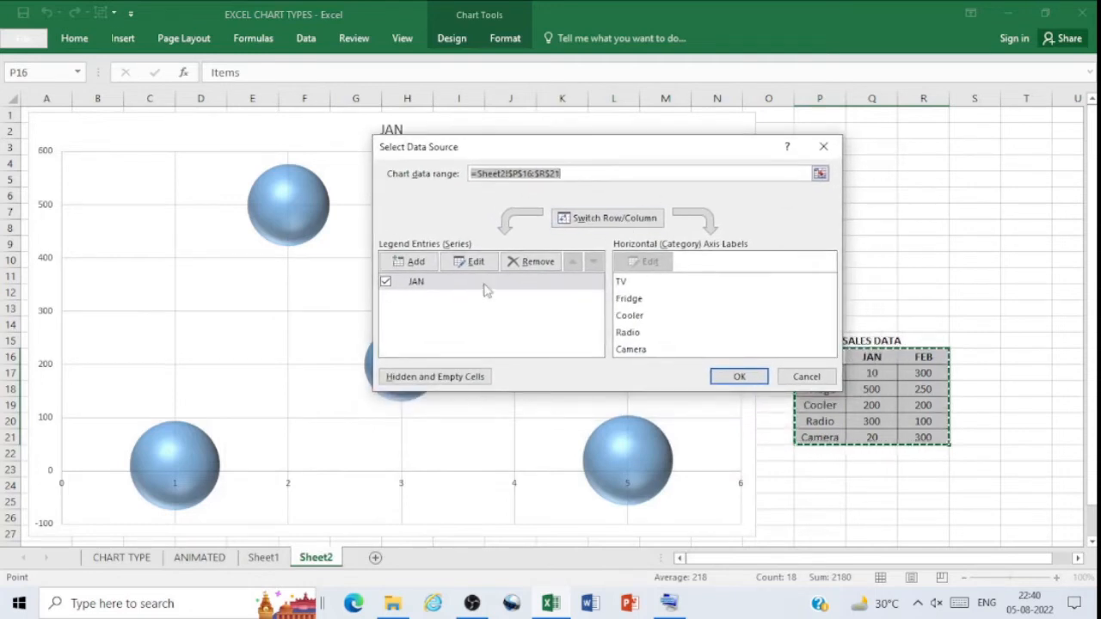
{"action": "left_click", "coordinate": [416, 264]}
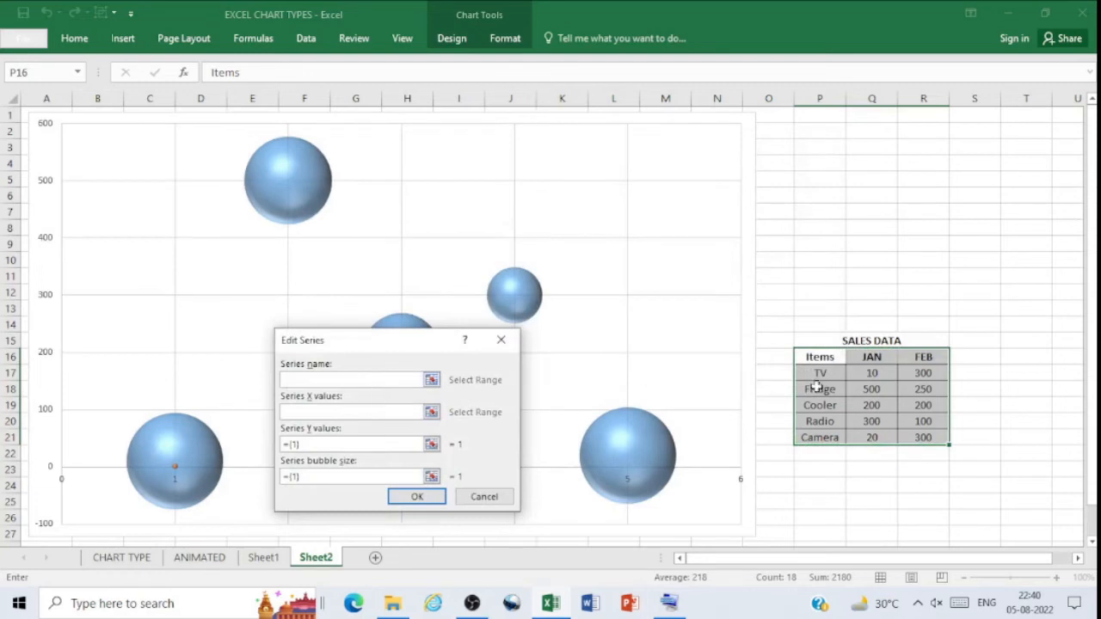
{"action": "left_click", "coordinate": [924, 356]}
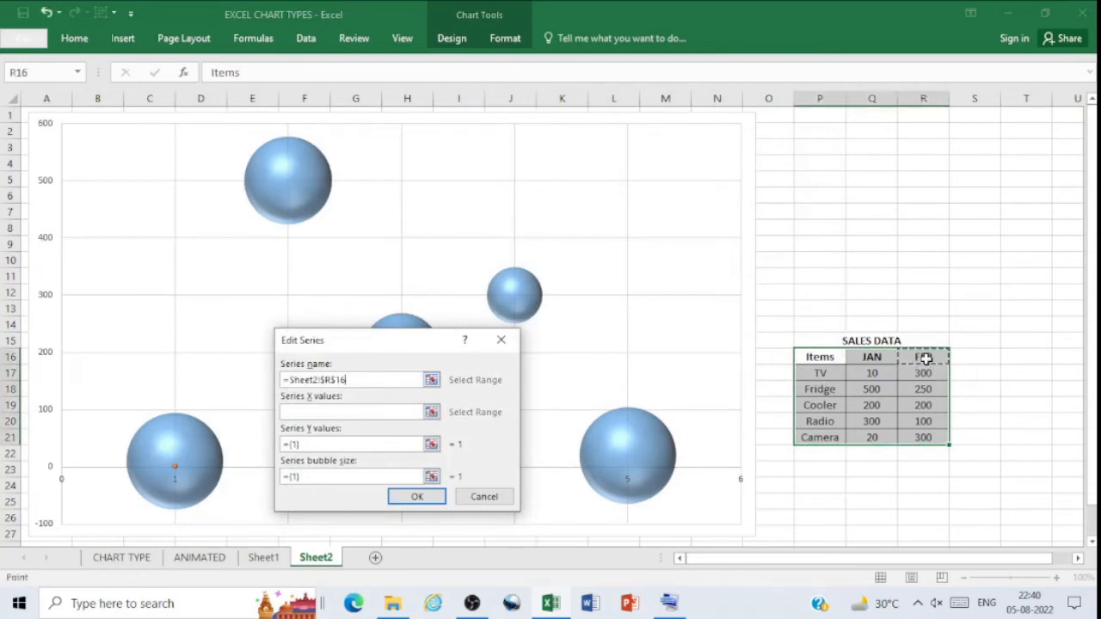
Set the FEB series X values to the item names in P17:P21 and its Y values to R17:R21
{"action": "left_click", "coordinate": [344, 411]}
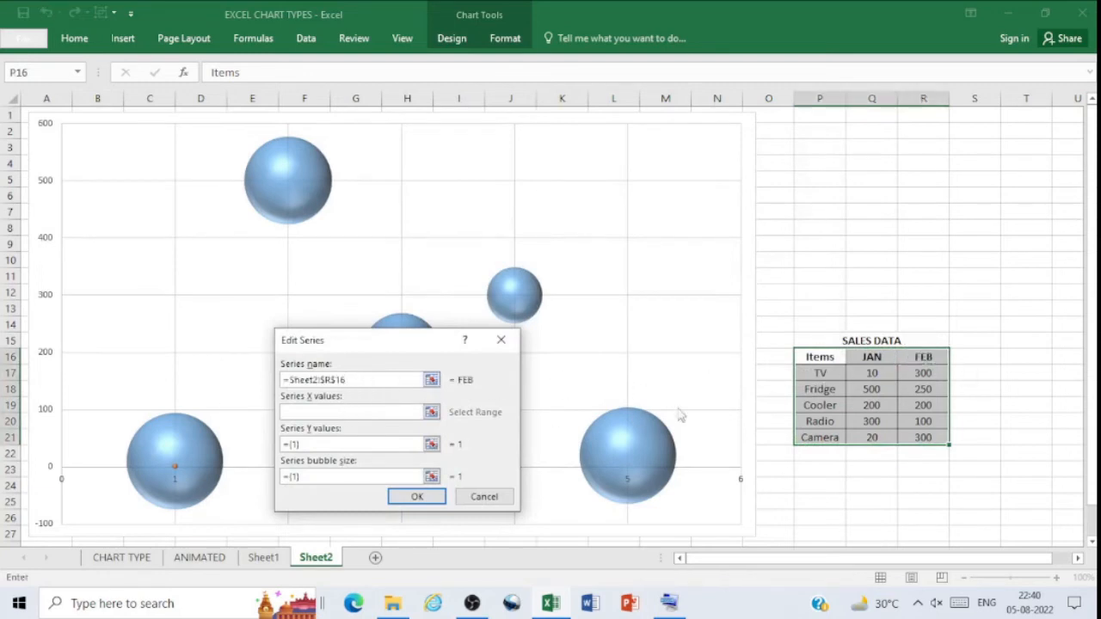
{"action": "left_click_drag", "start_coordinate": [820, 373], "coordinate": [819, 437]}
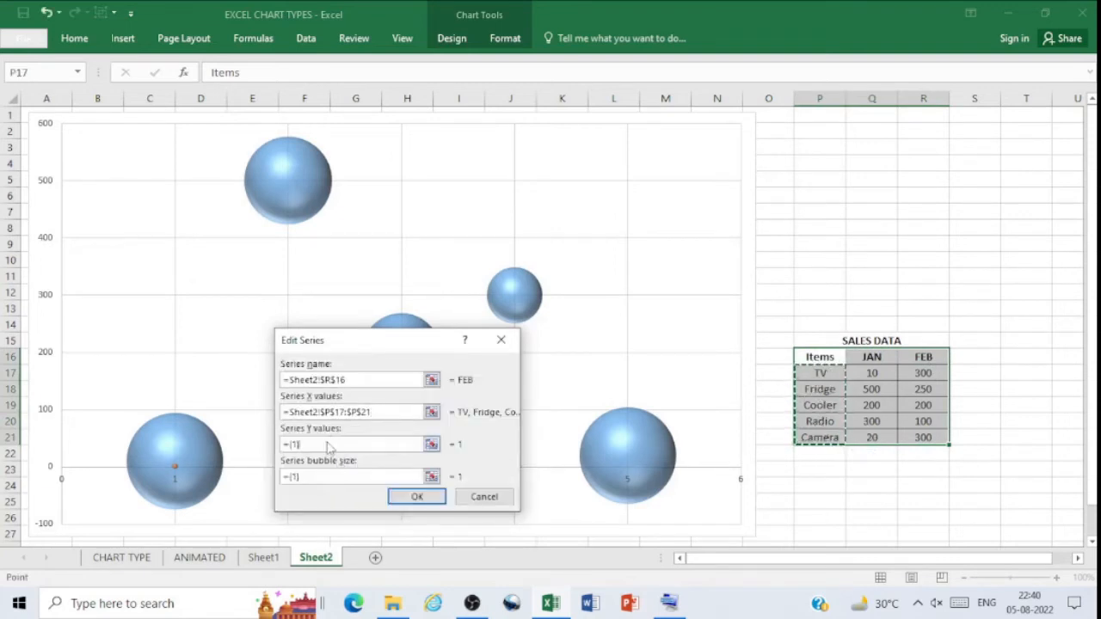
{"action": "left_click", "coordinate": [295, 444]}
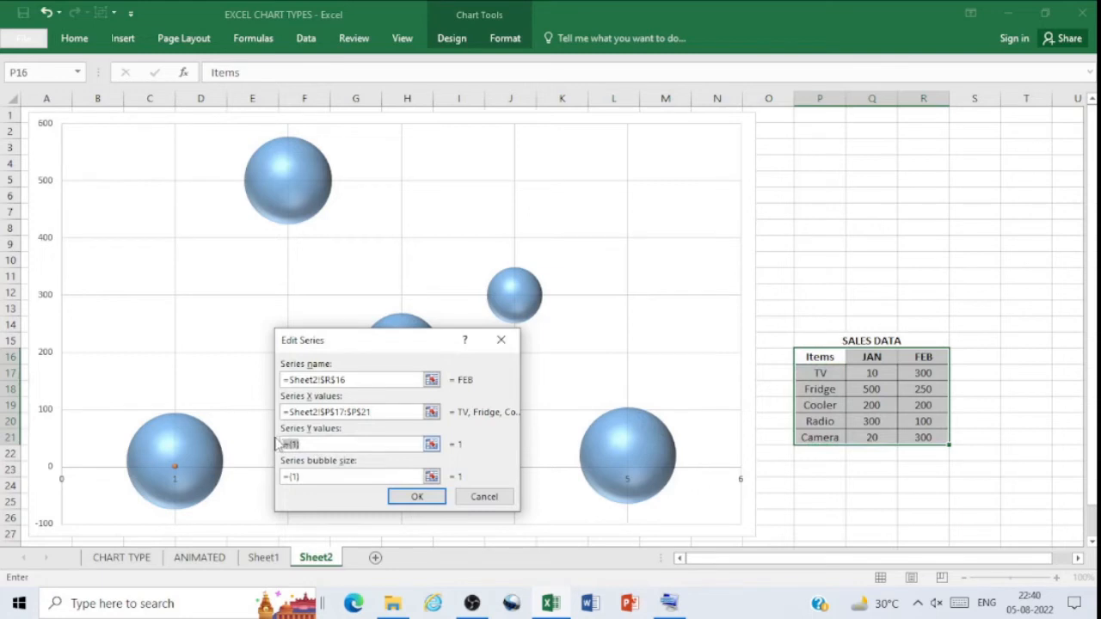
{"action": "key", "text": "BackSpace"}
{"action": "left_click_drag", "start_coordinate": [929, 376], "coordinate": [929, 436]}
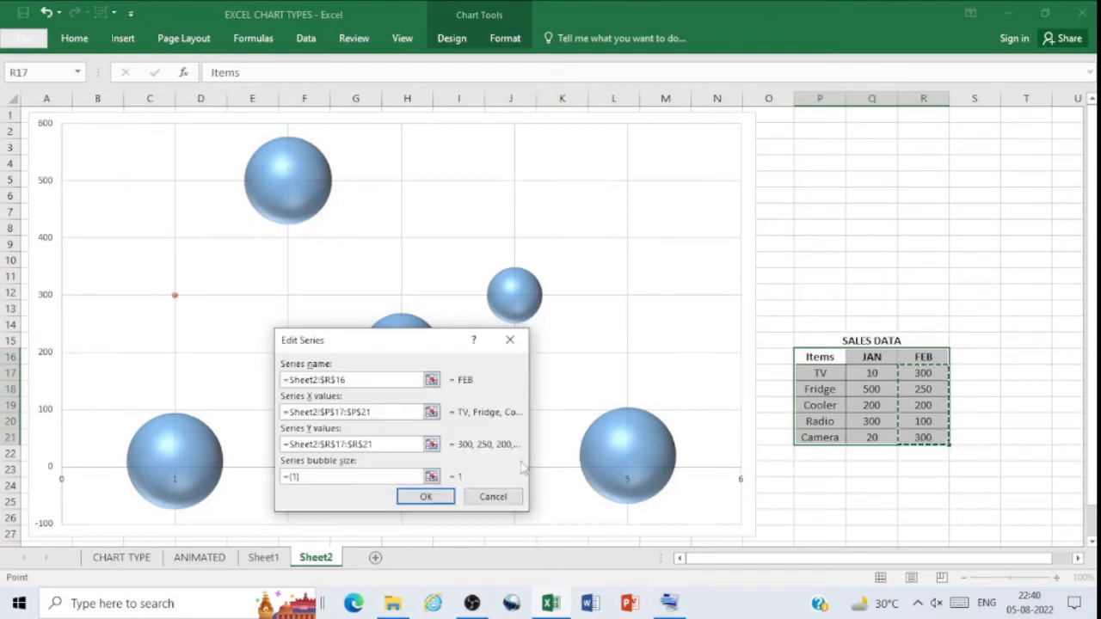
Set the FEB series bubble size to R17:R21 and apply the data source changes
{"action": "left_click", "coordinate": [335, 479]}
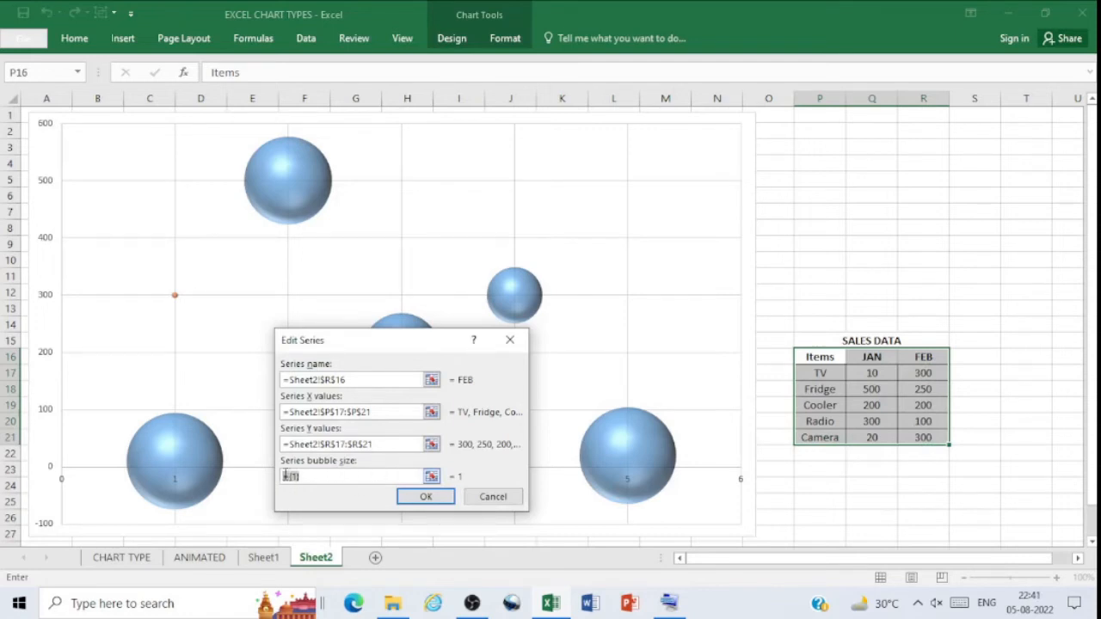
{"action": "key", "text": "BackSpace"}
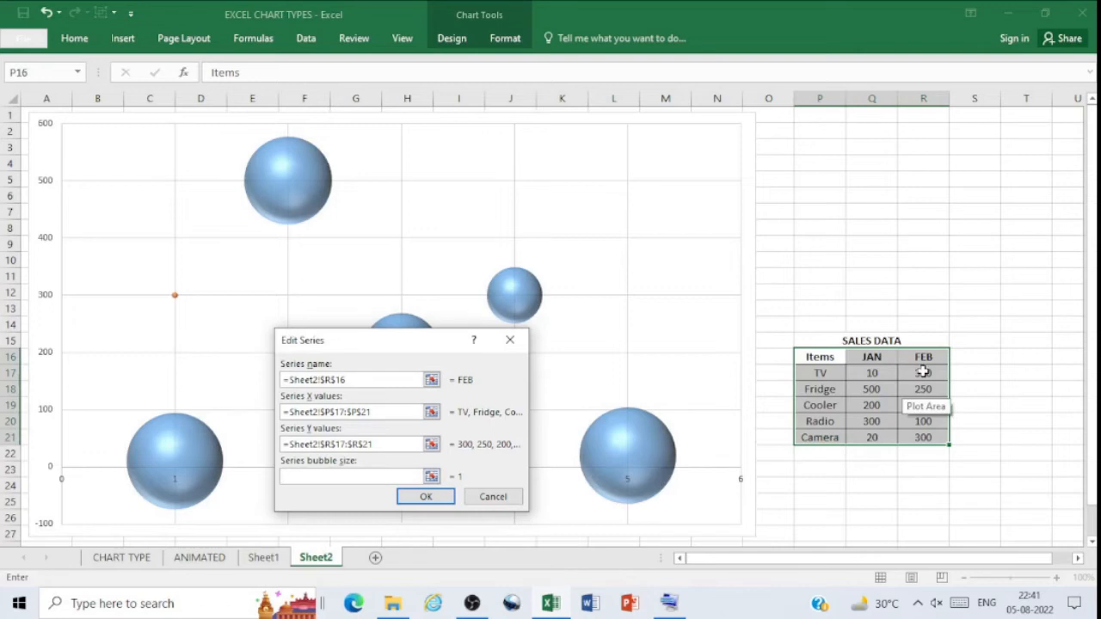
{"action": "left_click_drag", "start_coordinate": [917, 376], "coordinate": [923, 433]}
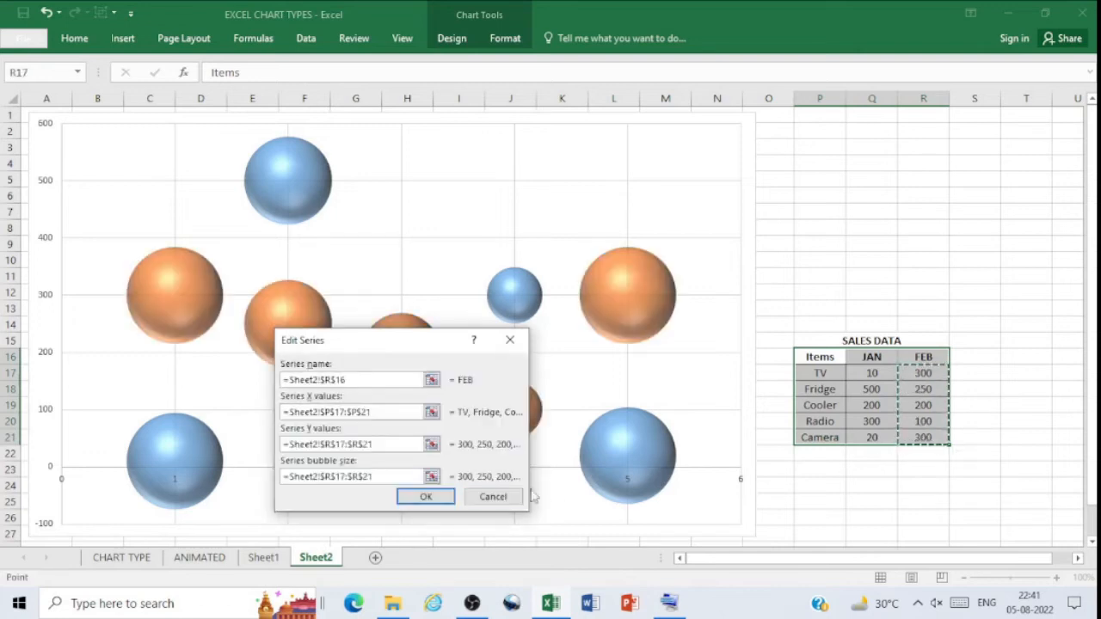
{"action": "left_click", "coordinate": [437, 500]}
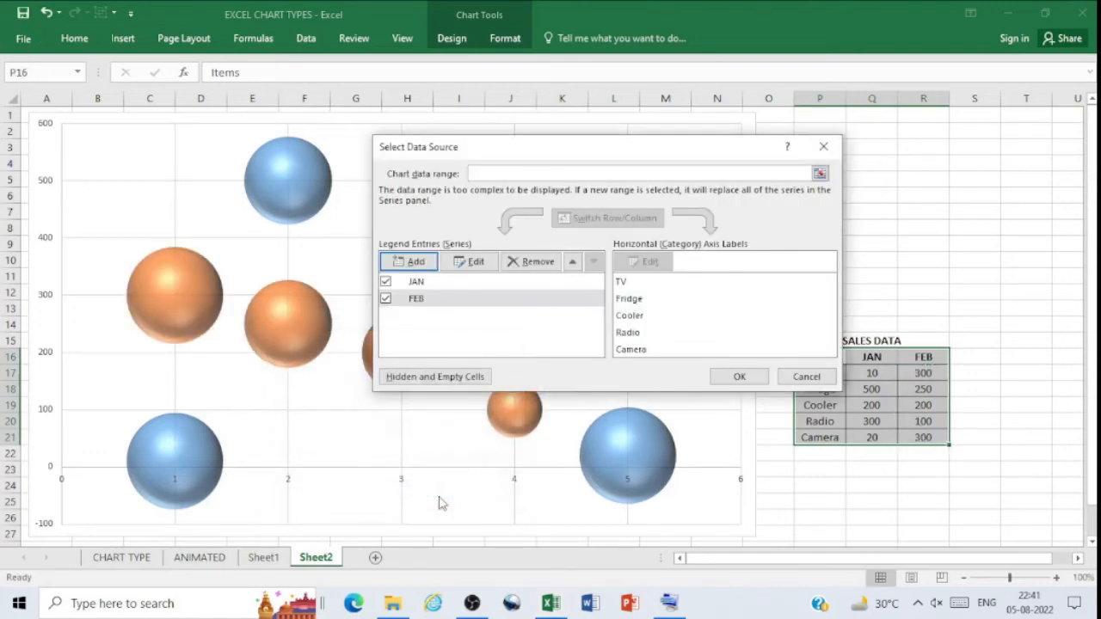
{"action": "left_click", "coordinate": [749, 376]}
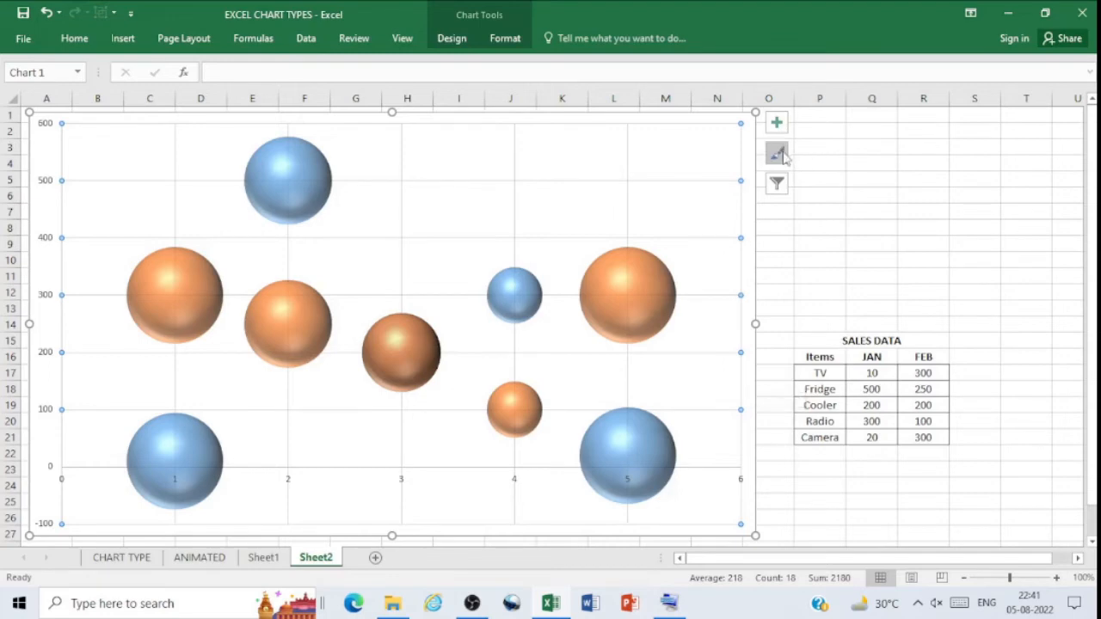
Remove the gridlines and the axes from the bubble chart
{"action": "left_click", "coordinate": [778, 124]}
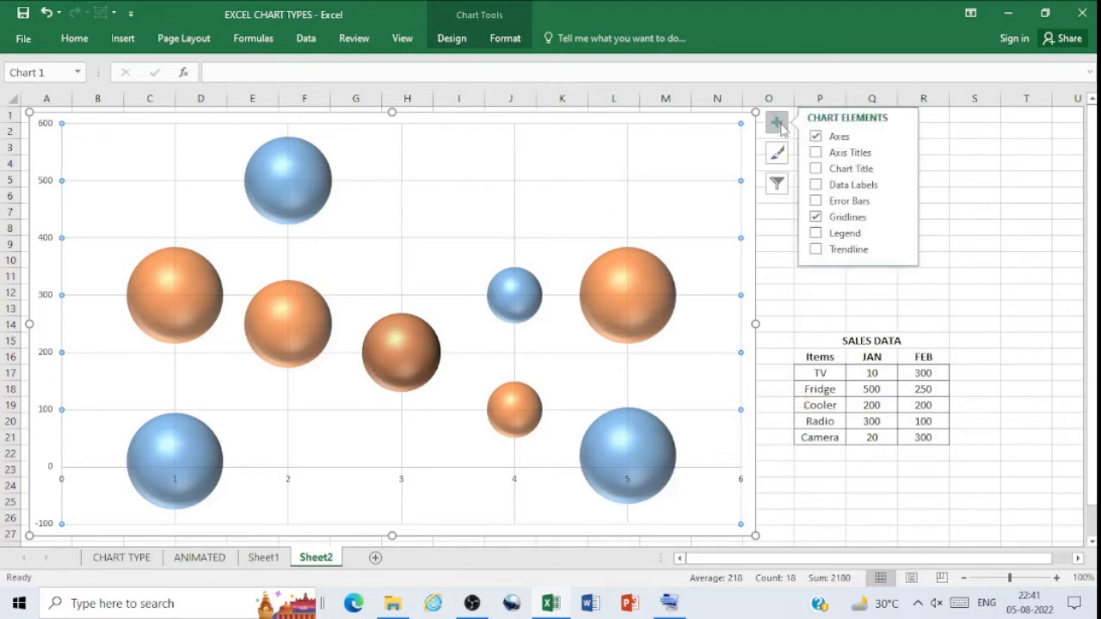
{"action": "left_click", "coordinate": [816, 218]}
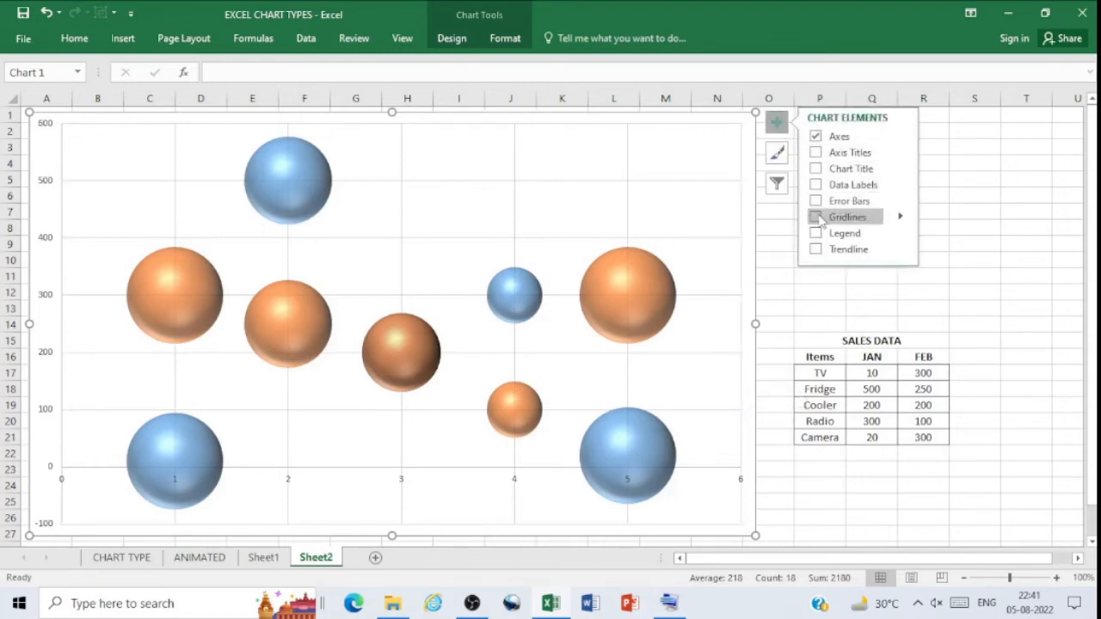
{"action": "left_click", "coordinate": [817, 137]}
{"action": "left_click", "coordinate": [977, 181]}
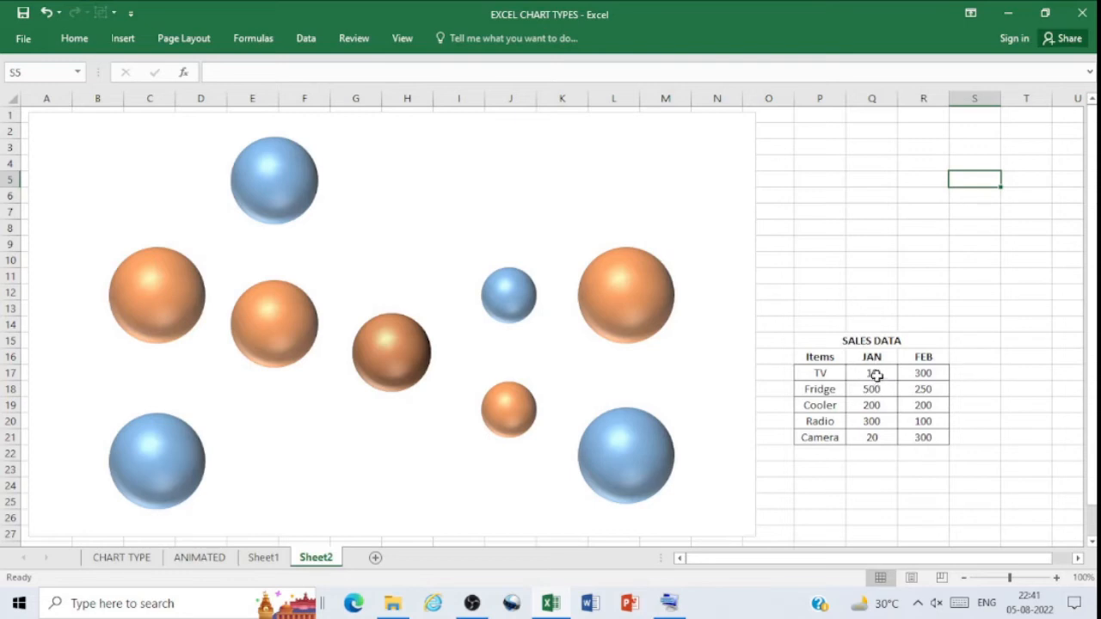
Replace the JAN value in Q17 with =RANDBETWEEN(10,500) and fill the formula down to Q21
{"action": "left_click", "coordinate": [876, 375]}
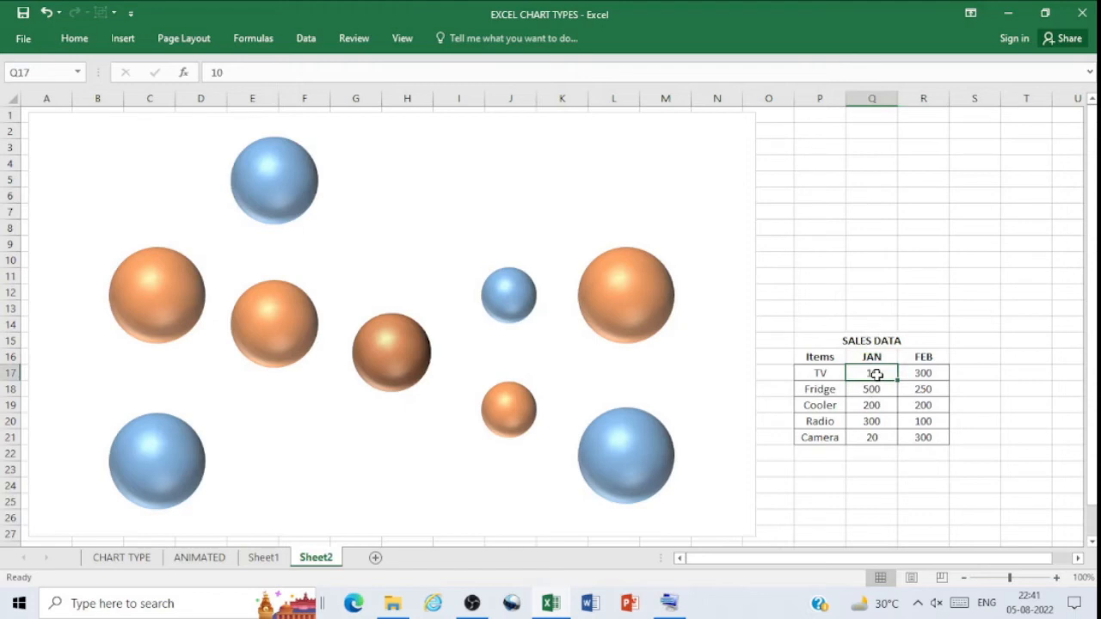
{"action": "left_click", "coordinate": [210, 71]}
{"action": "type", "text": "=RAN"}
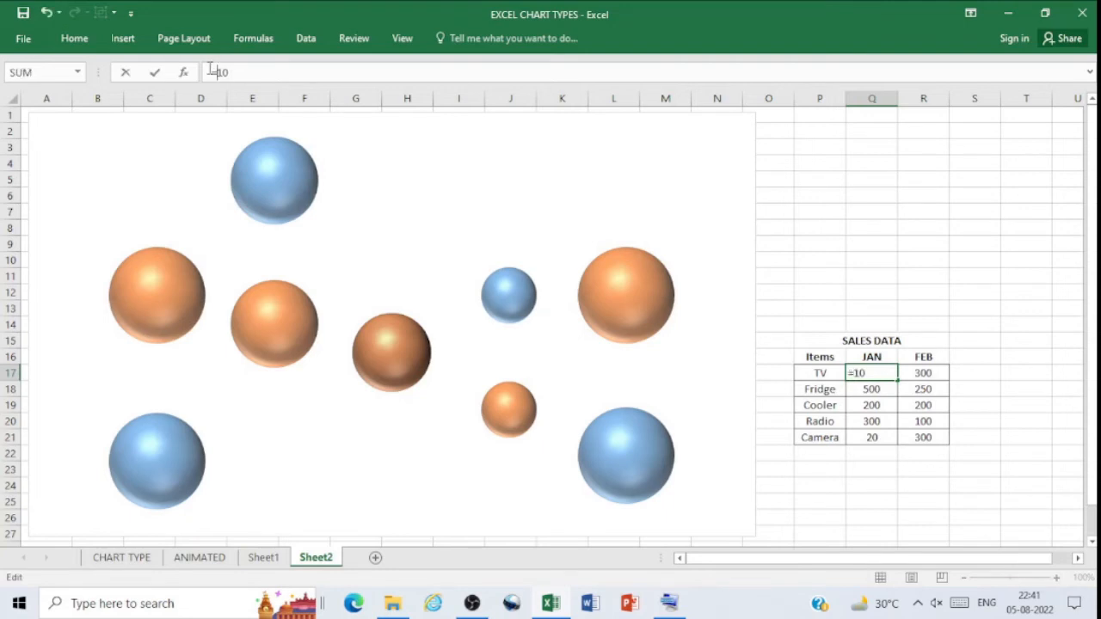
{"action": "type", "text": "D"}
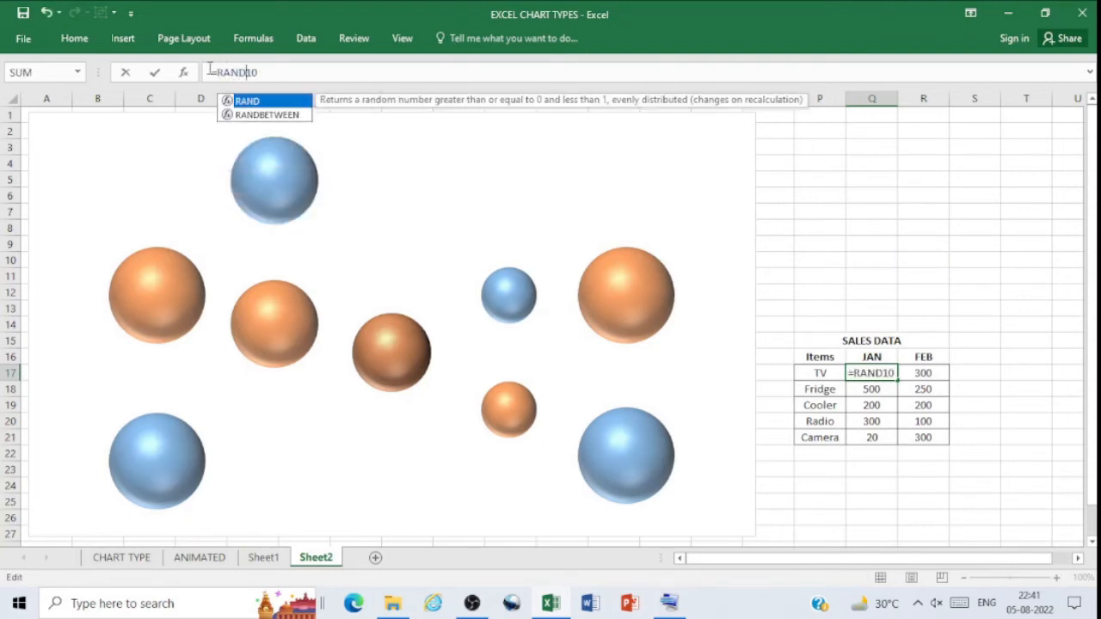
{"action": "double_click", "coordinate": [261, 114]}
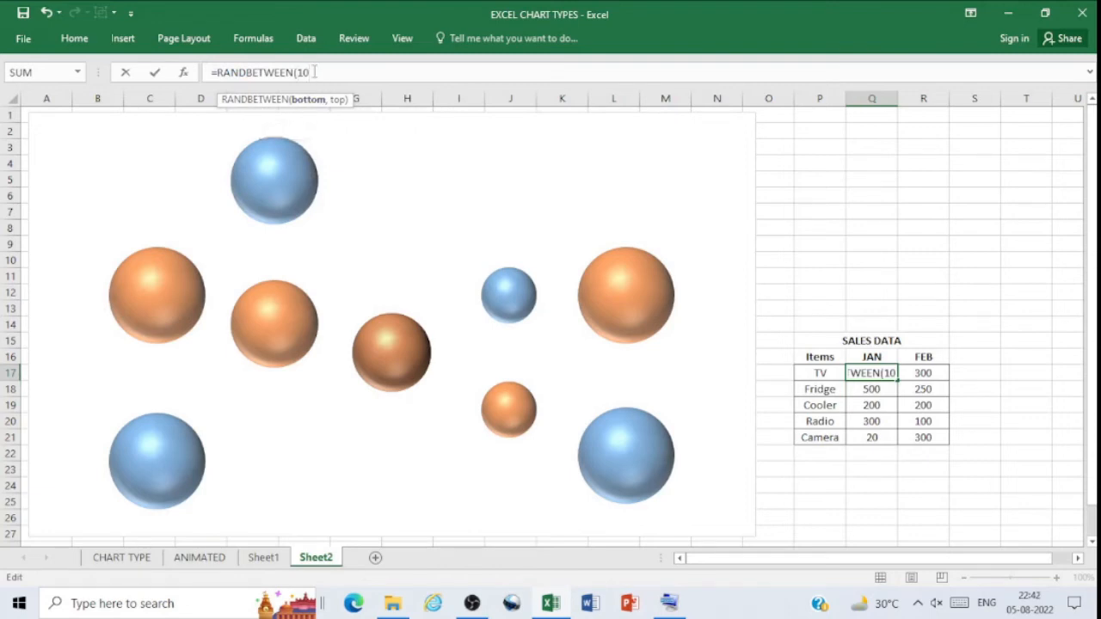
{"action": "type", "text": ","}
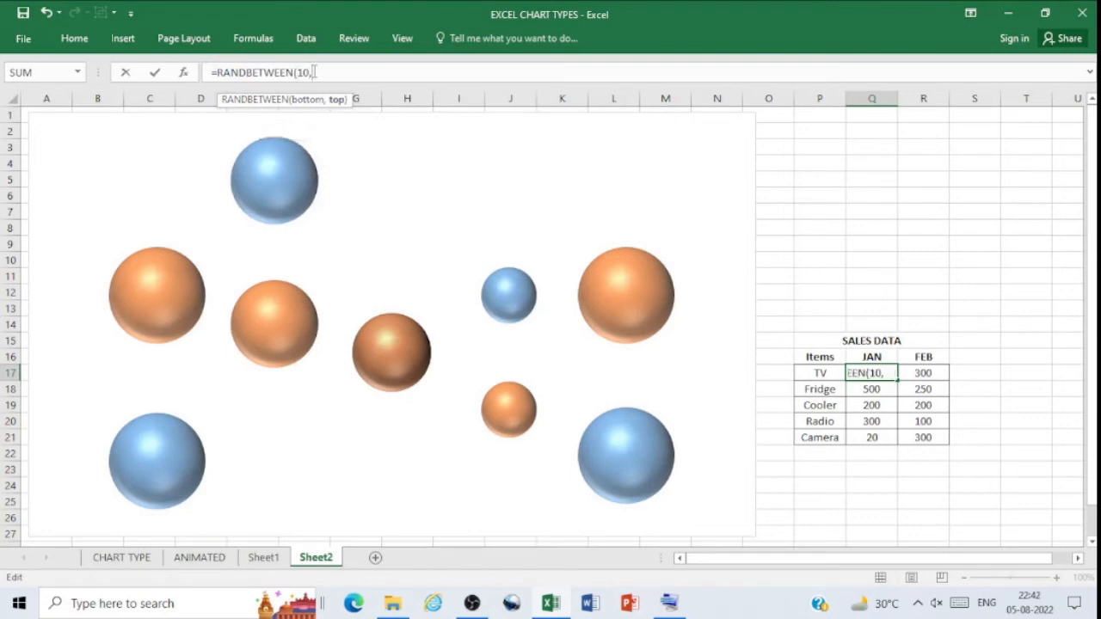
{"action": "type", "text": "500)"}
{"action": "key", "text": "Return"}
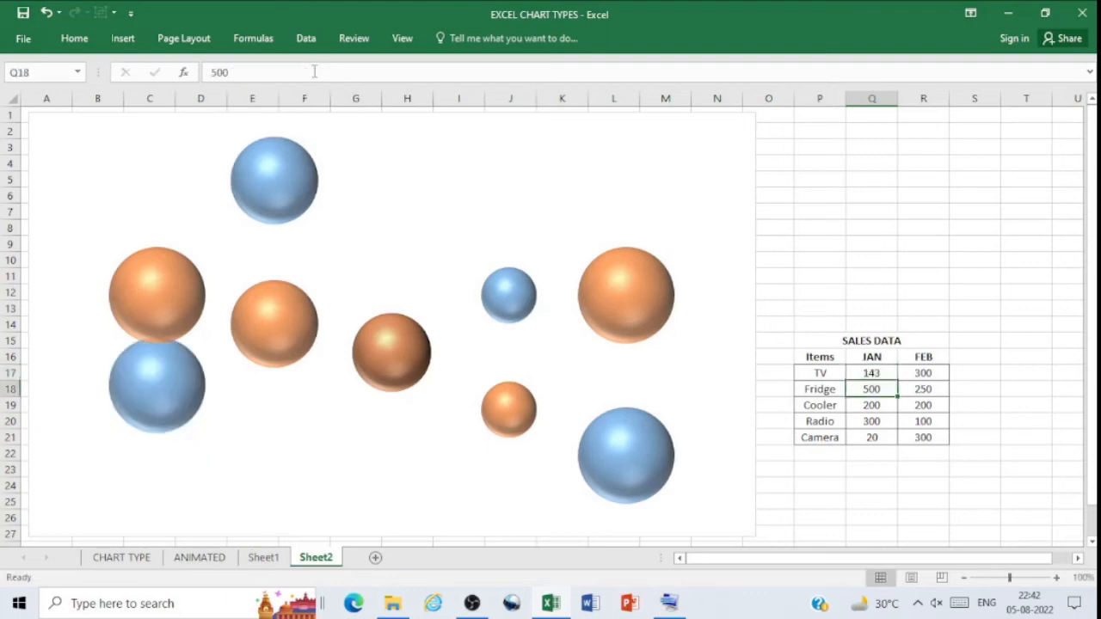
{"action": "left_click", "coordinate": [874, 372]}
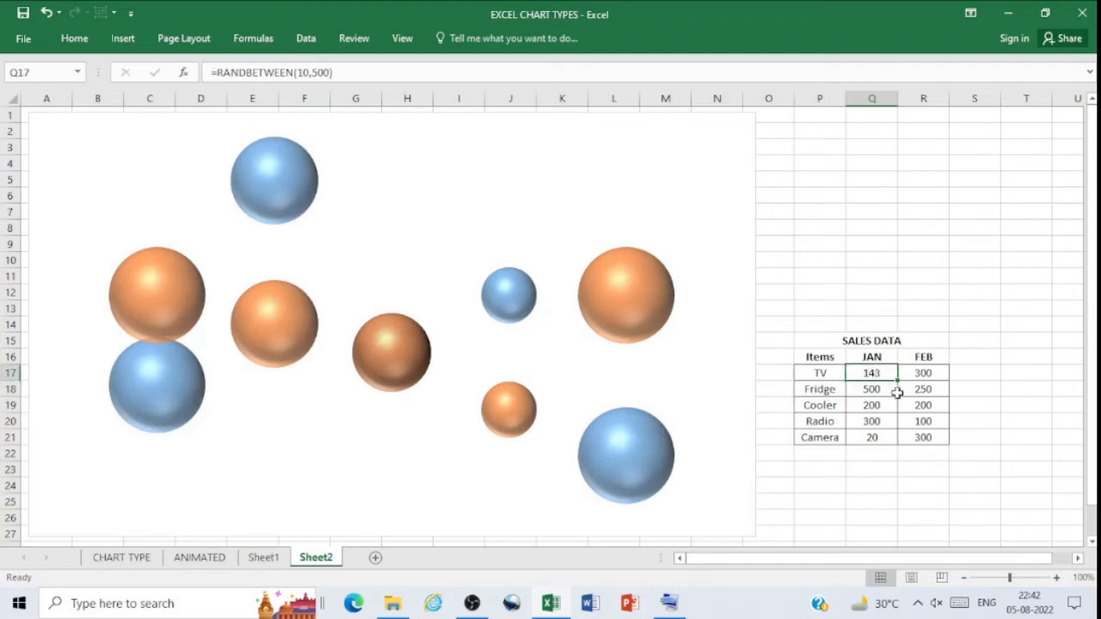
{"action": "left_click_drag", "start_coordinate": [897, 382], "coordinate": [898, 441]}
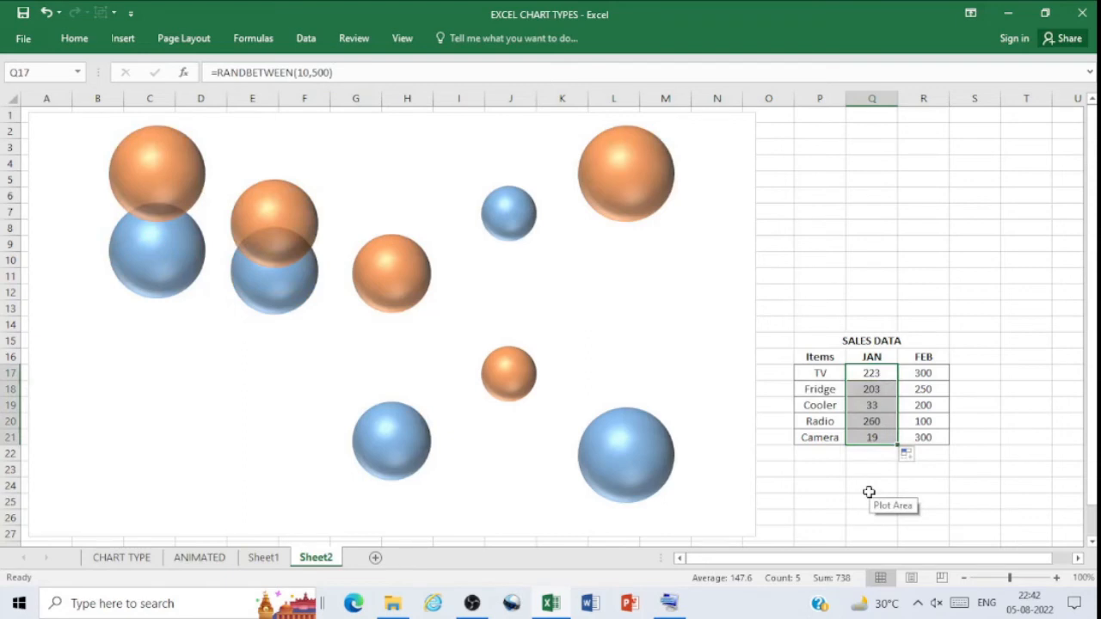
Replace the FEB value in R17 with =RANDBETWEEN(300,900) and fill the formula down to R21
{"action": "left_click", "coordinate": [931, 373]}
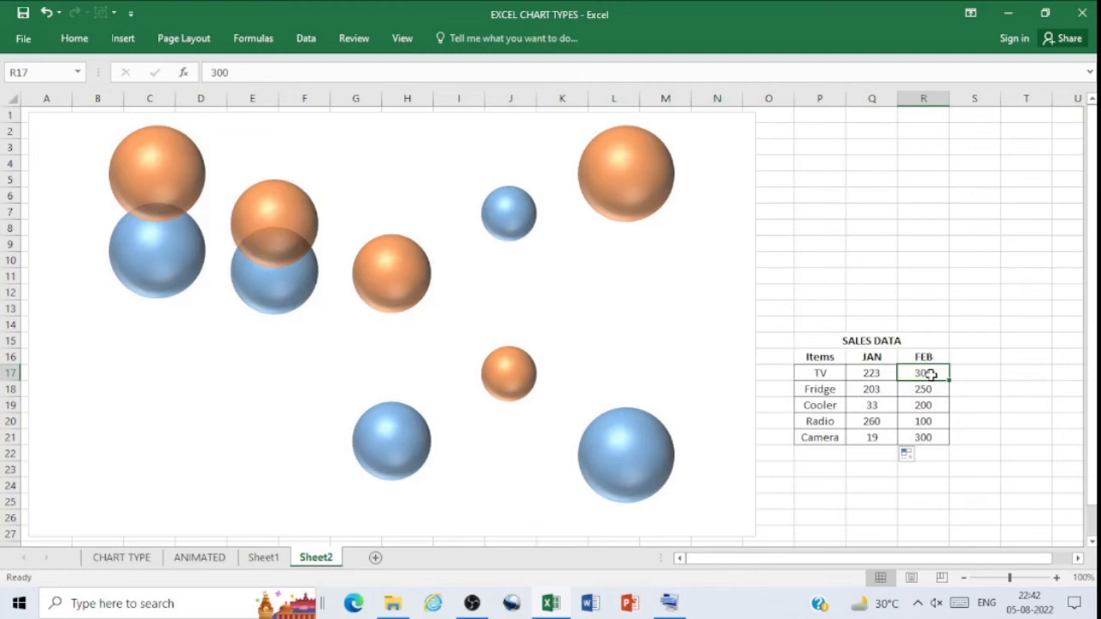
{"action": "left_click", "coordinate": [211, 73]}
{"action": "type", "text": "="}
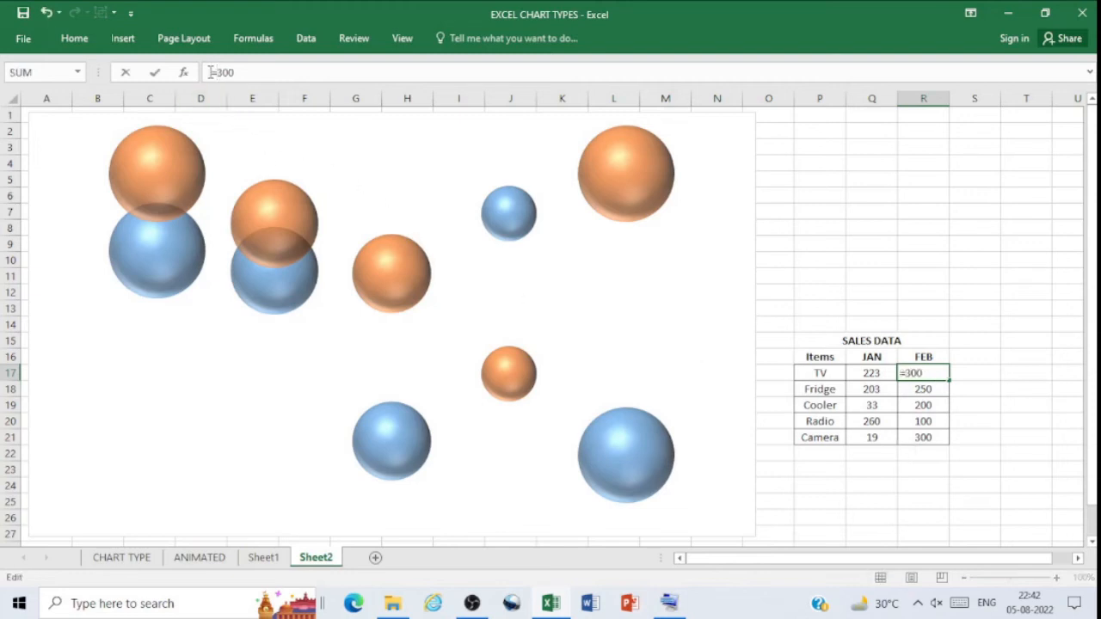
{"action": "type", "text": "RAND"}
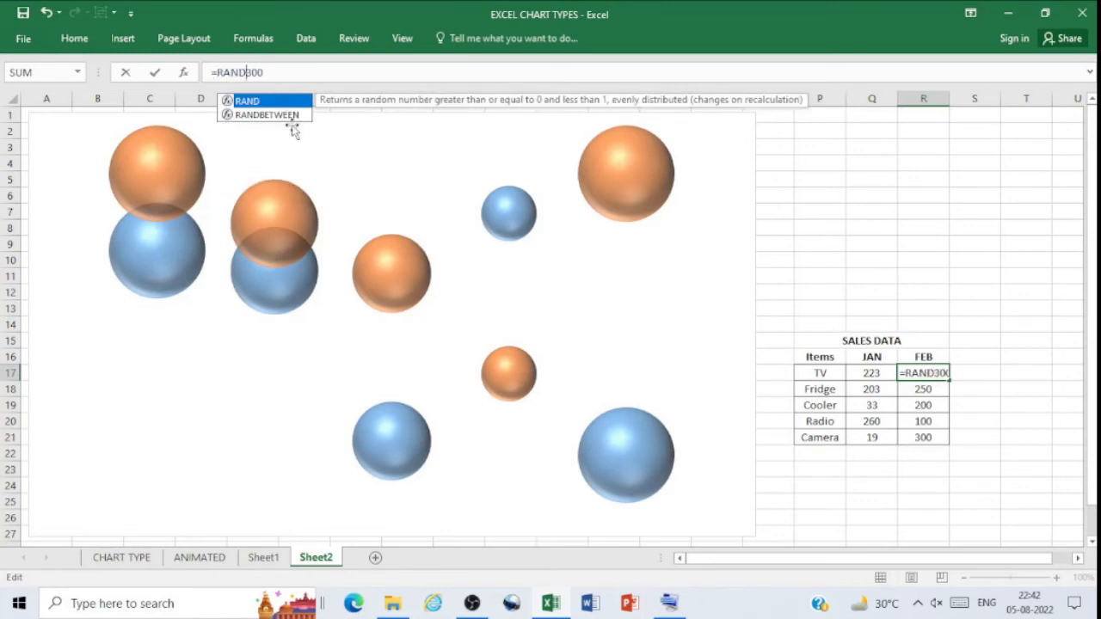
{"action": "left_click", "coordinate": [283, 116]}
{"action": "double_click", "coordinate": [282, 117]}
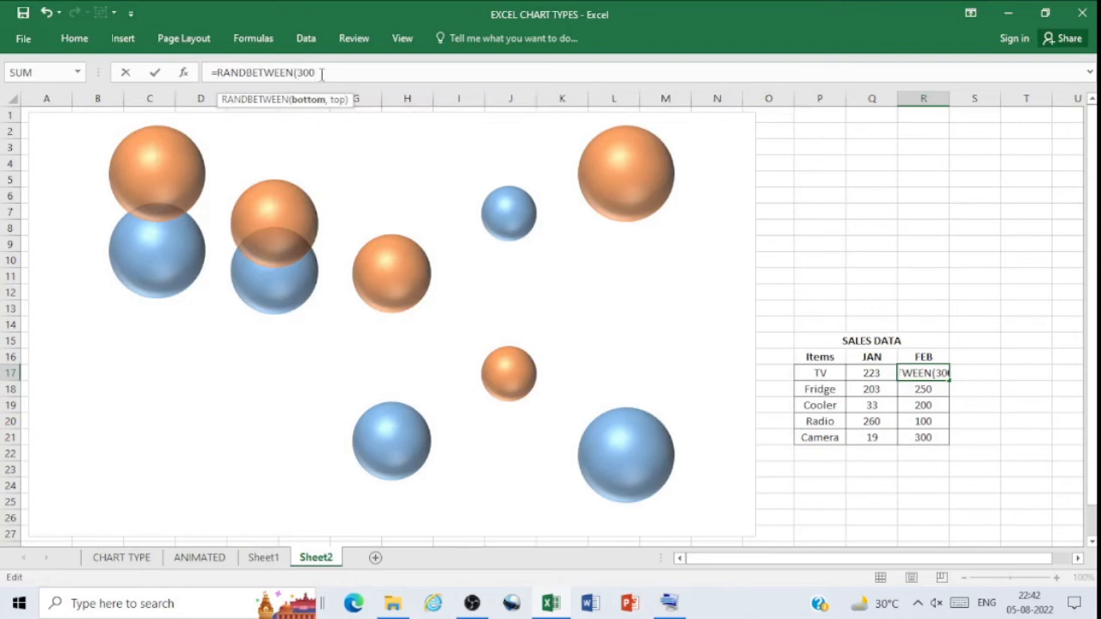
{"action": "type", "text": ","}
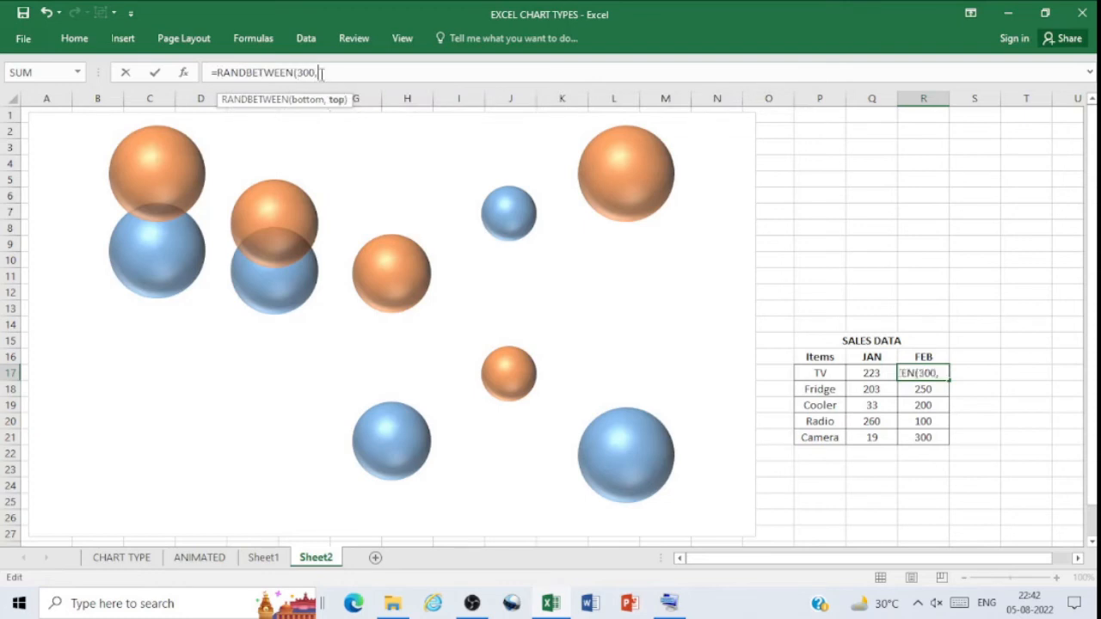
{"action": "type", "text": "900)"}
{"action": "key", "text": "Return"}
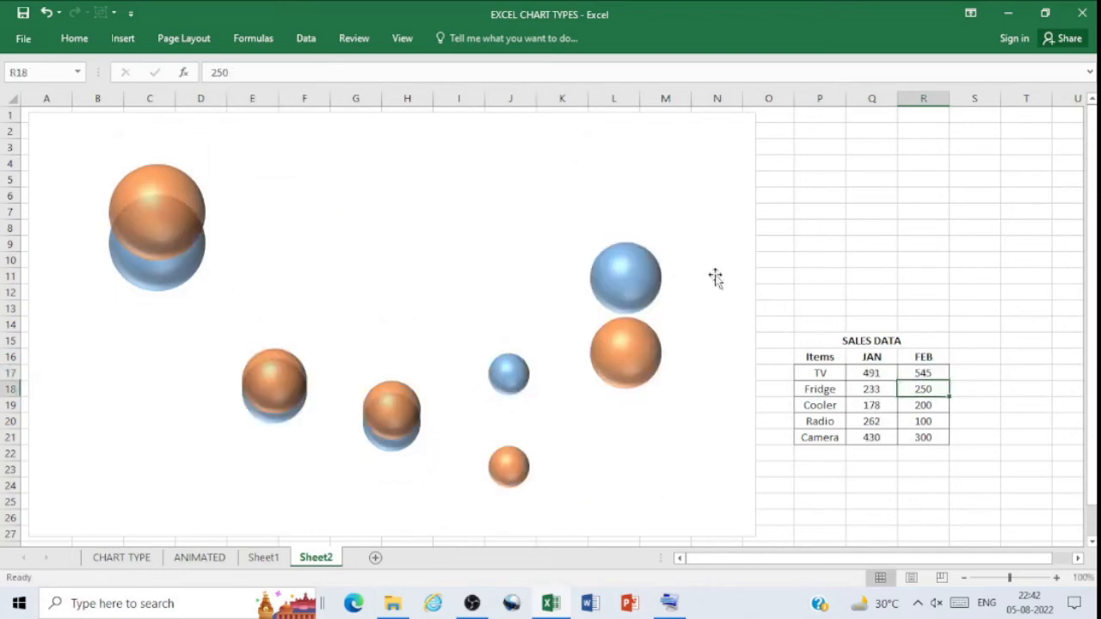
{"action": "left_click", "coordinate": [933, 373]}
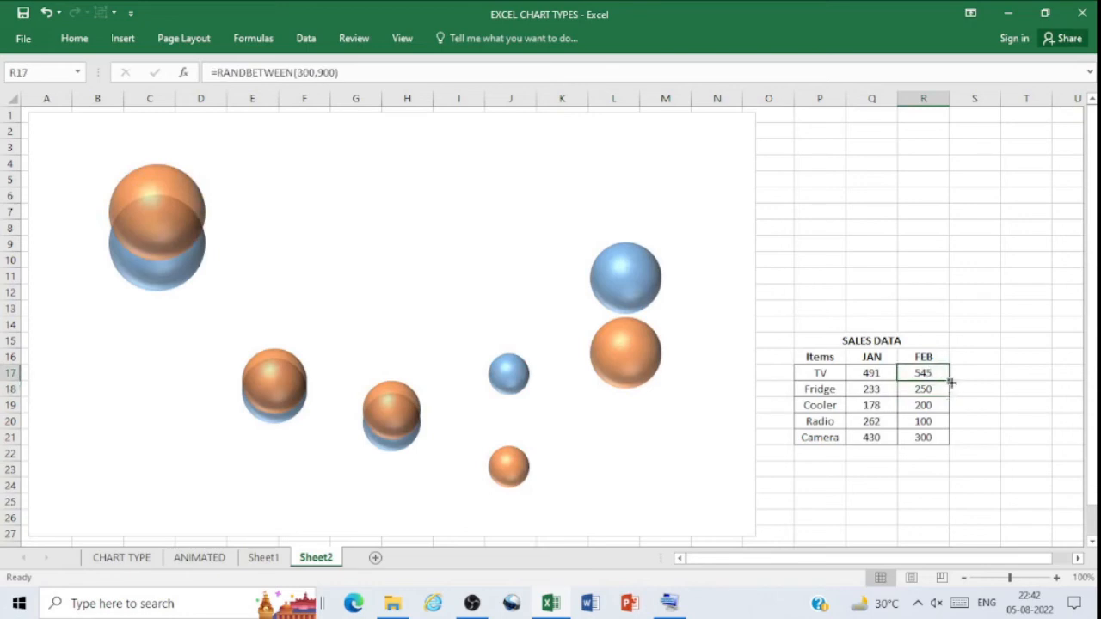
{"action": "left_click_drag", "start_coordinate": [950, 382], "coordinate": [949, 443]}
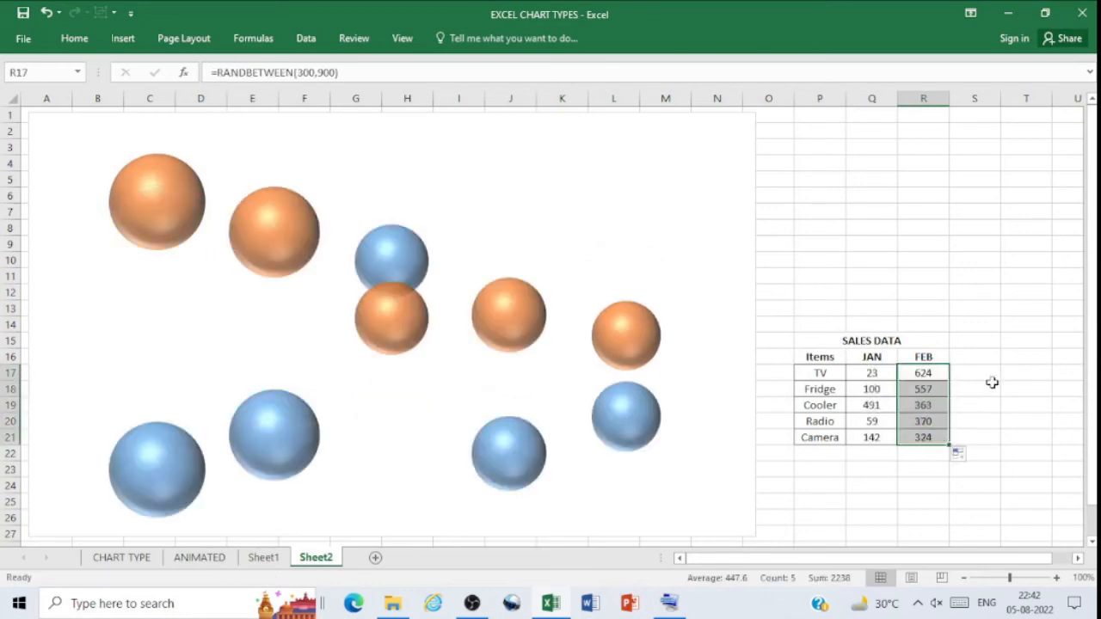
{"action": "left_click", "coordinate": [990, 387]}
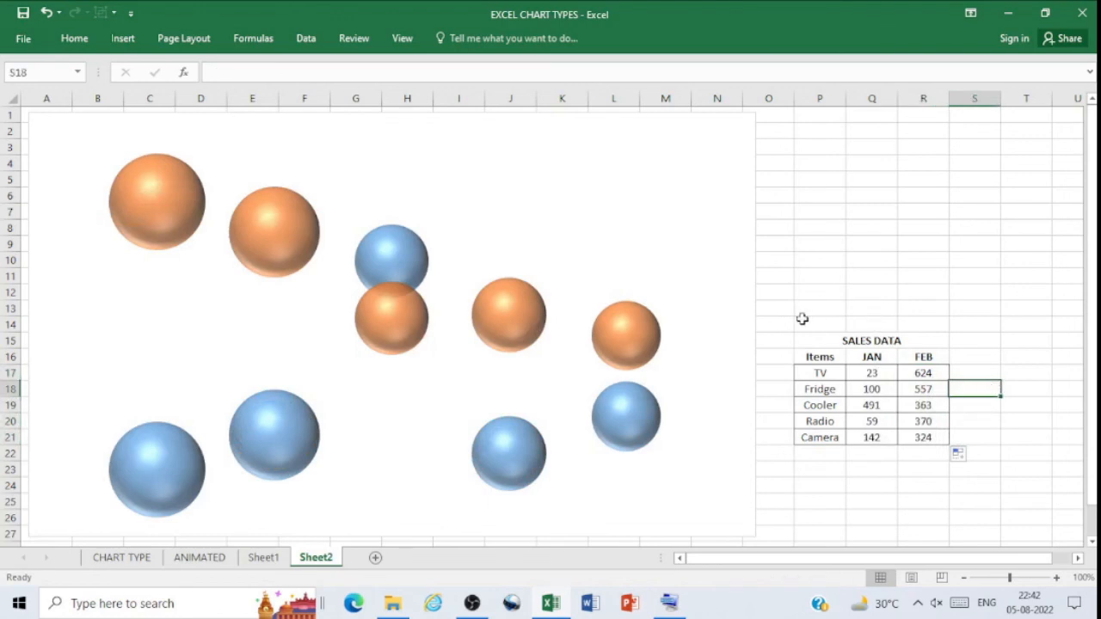
Hide the sales table by giving the range O13:S23 a white font colour and no borders
{"action": "left_click_drag", "start_coordinate": [781, 310], "coordinate": [969, 472]}
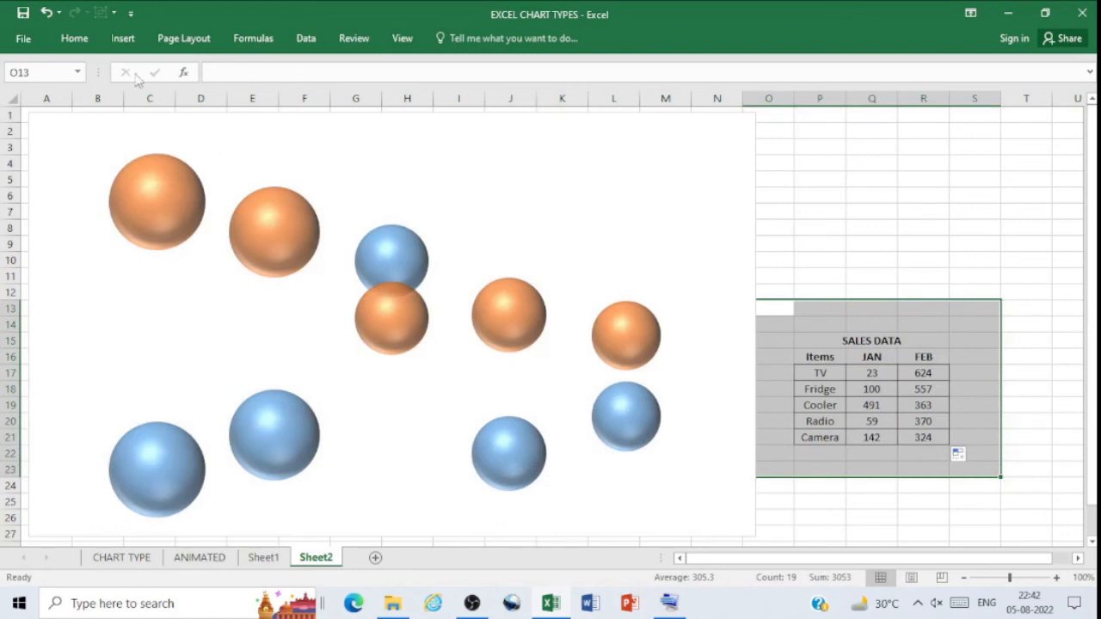
{"action": "left_click", "coordinate": [76, 41]}
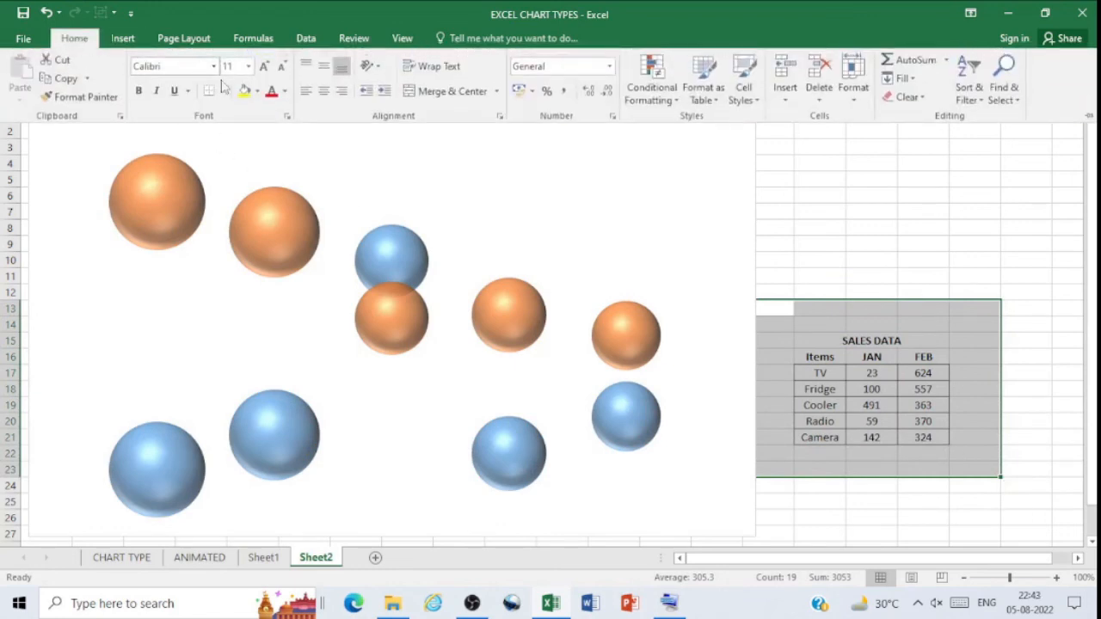
{"action": "left_click", "coordinate": [286, 92]}
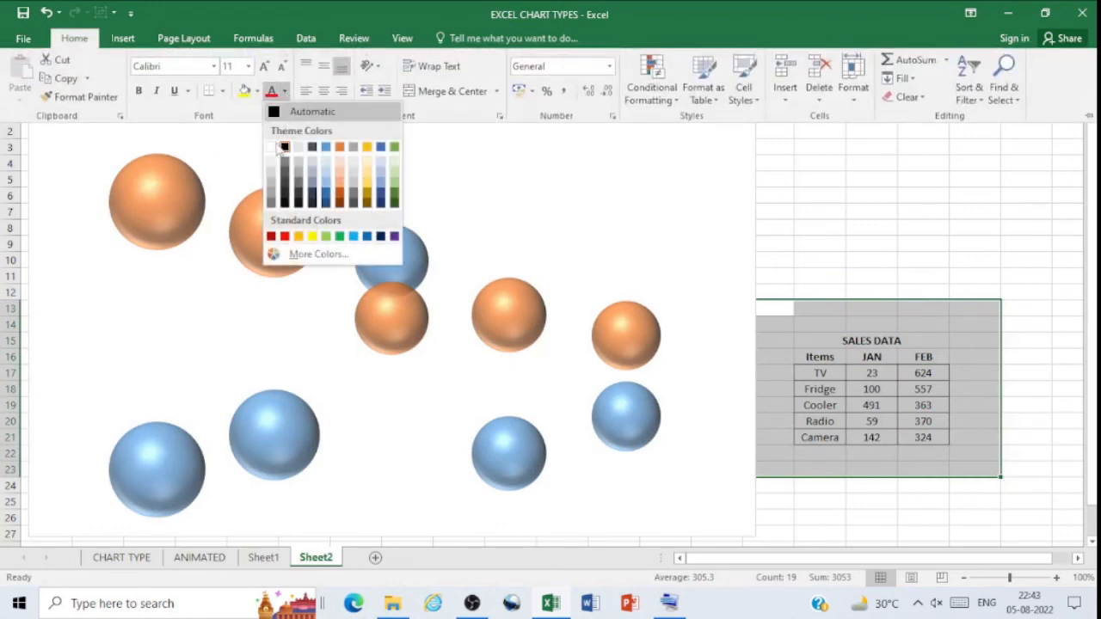
{"action": "left_click", "coordinate": [273, 147]}
{"action": "left_click", "coordinate": [221, 91]}
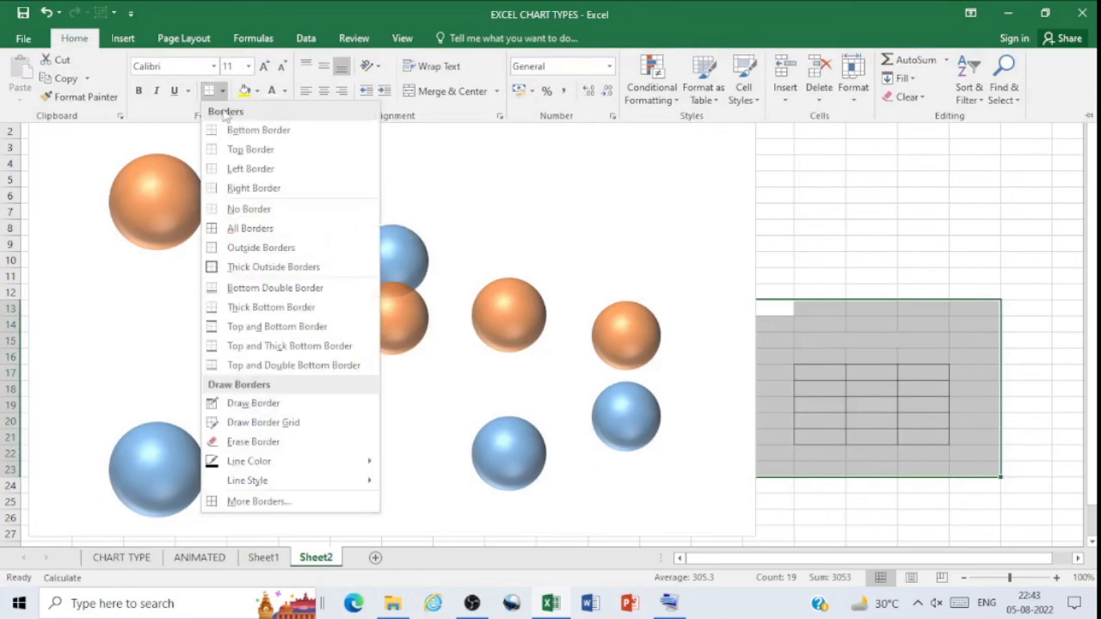
{"action": "left_click", "coordinate": [251, 209]}
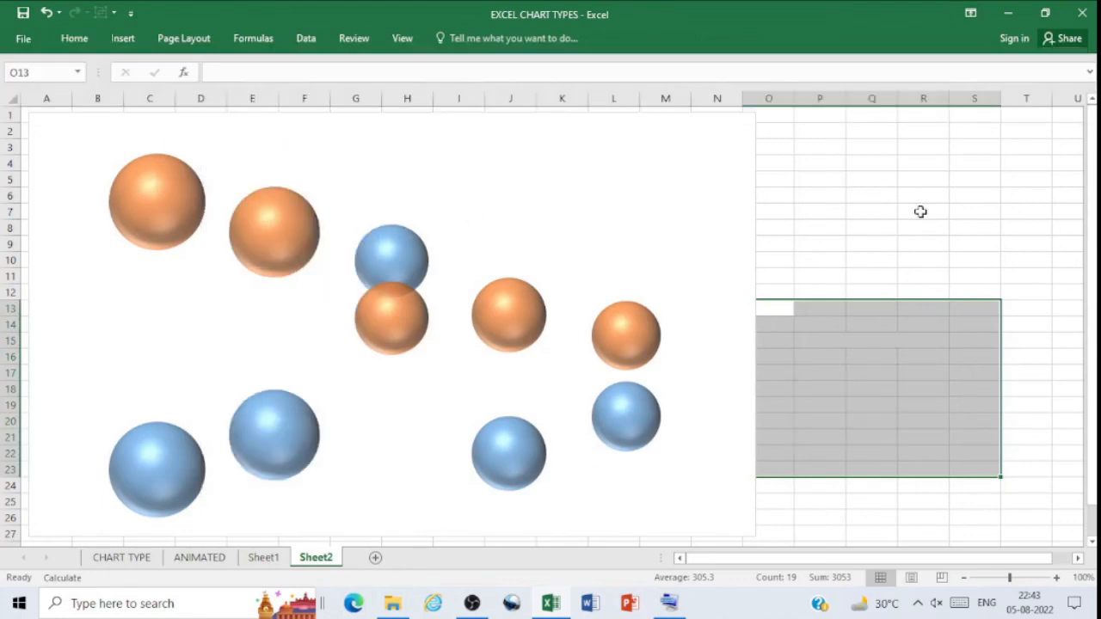
{"action": "left_click", "coordinate": [985, 211]}
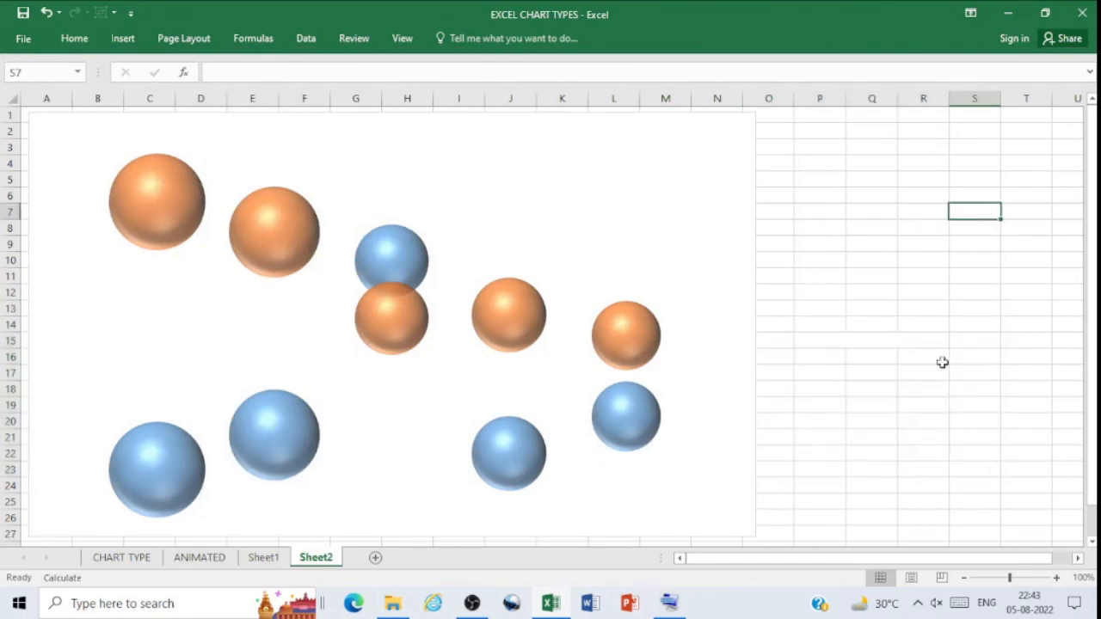
{"action": "left_click", "coordinate": [823, 453]}
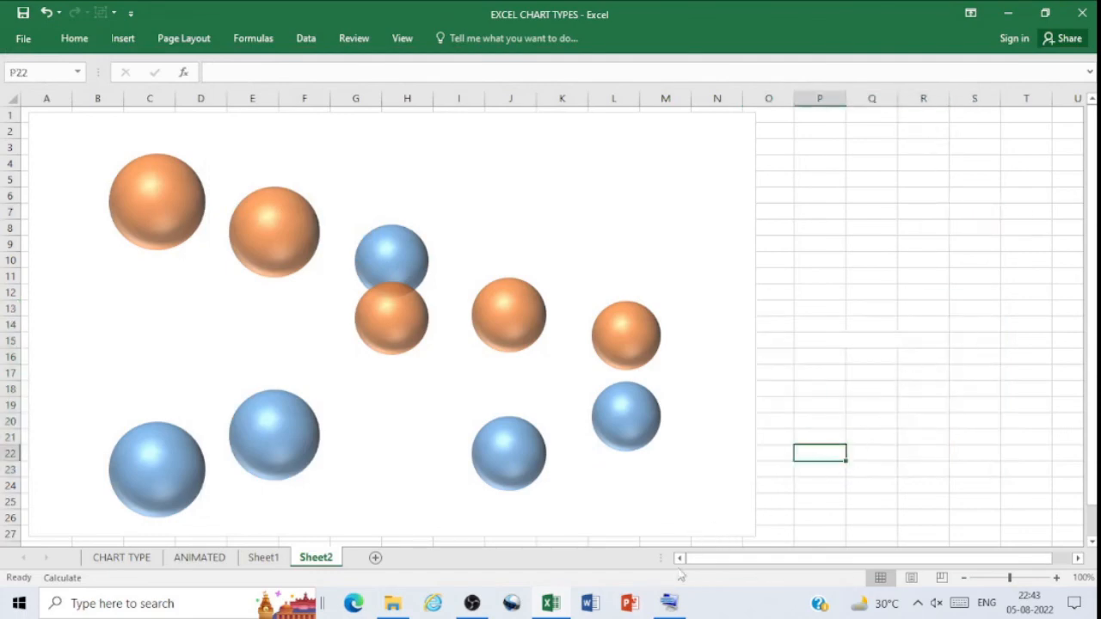
Open the On-Screen Keyboard and repeatedly clear cell P17 to recalculate the random data and animate the bubbles
{"action": "left_click", "coordinate": [671, 608]}
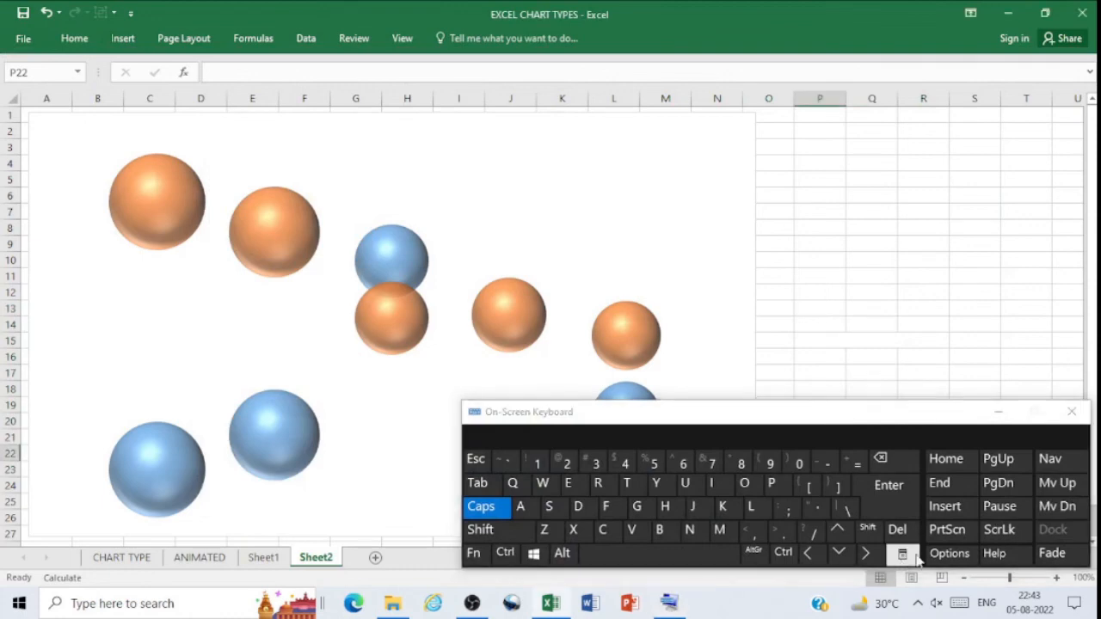
{"action": "left_click", "coordinate": [823, 372]}
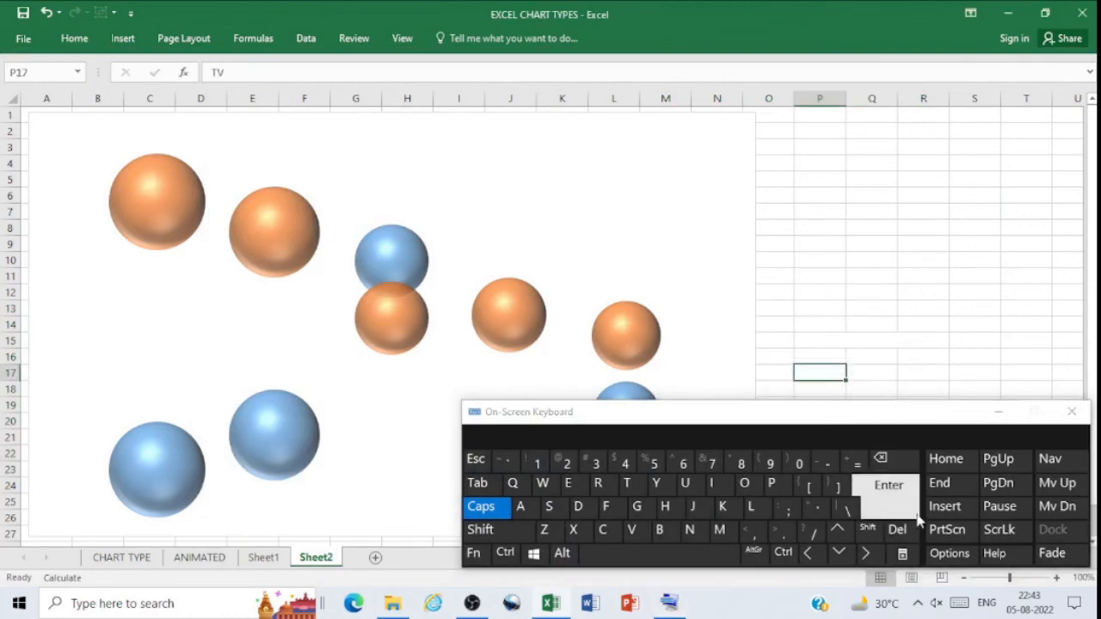
{"action": "left_click", "coordinate": [899, 530]}
{"action": "left_click", "coordinate": [903, 532]}
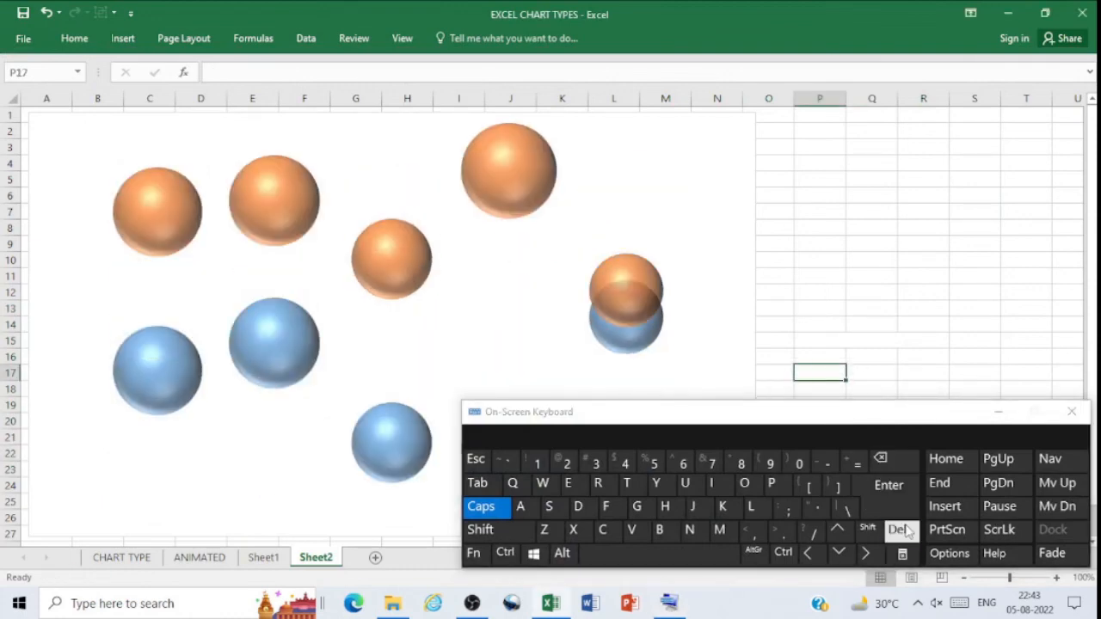
{"action": "left_click", "coordinate": [905, 534]}
{"action": "left_click", "coordinate": [904, 532]}
{"action": "left_click", "coordinate": [903, 531]}
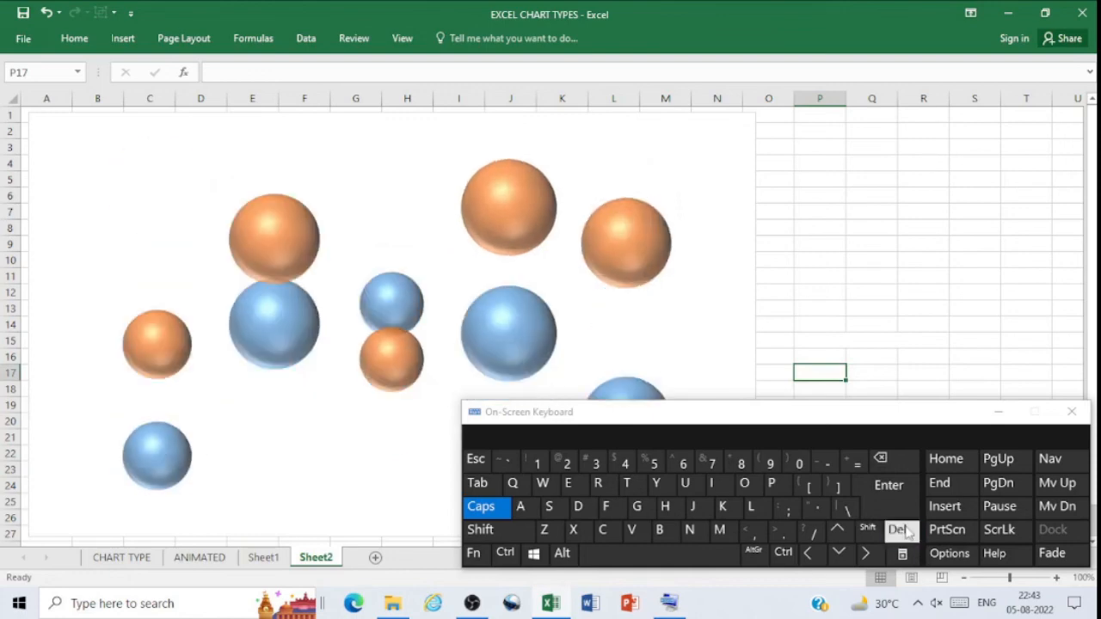
{"action": "left_click", "coordinate": [904, 532]}
{"action": "left_click", "coordinate": [904, 532]}
{"action": "left_click", "coordinate": [902, 531]}
{"action": "left_click", "coordinate": [901, 531]}
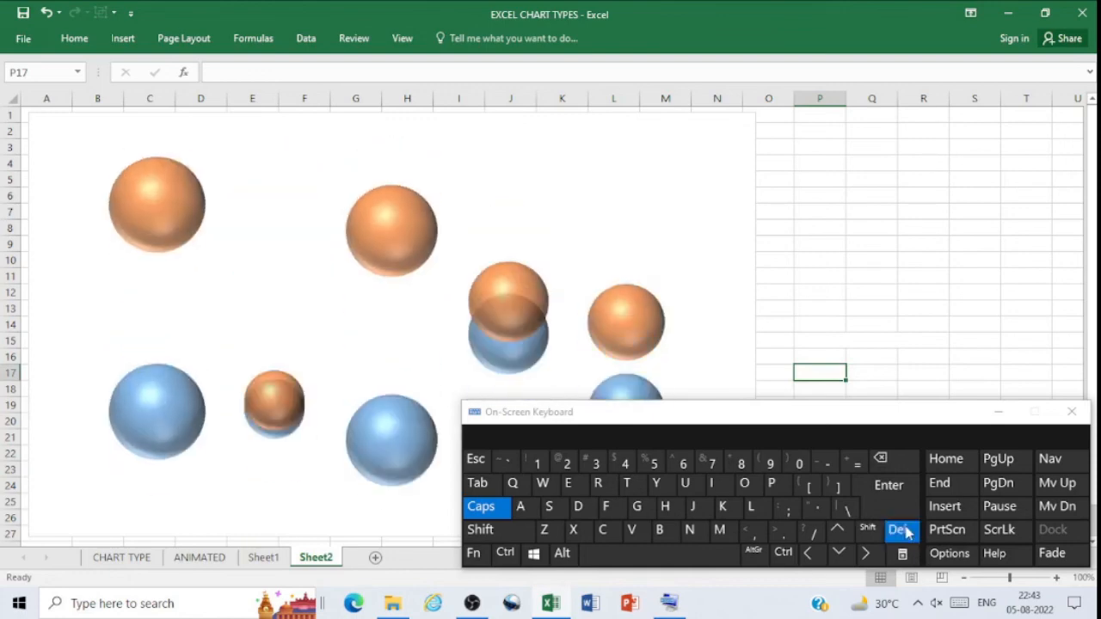
{"action": "left_click", "coordinate": [902, 530]}
{"action": "left_click", "coordinate": [902, 531]}
{"action": "left_click", "coordinate": [902, 531]}
{"action": "left_click", "coordinate": [902, 531]}
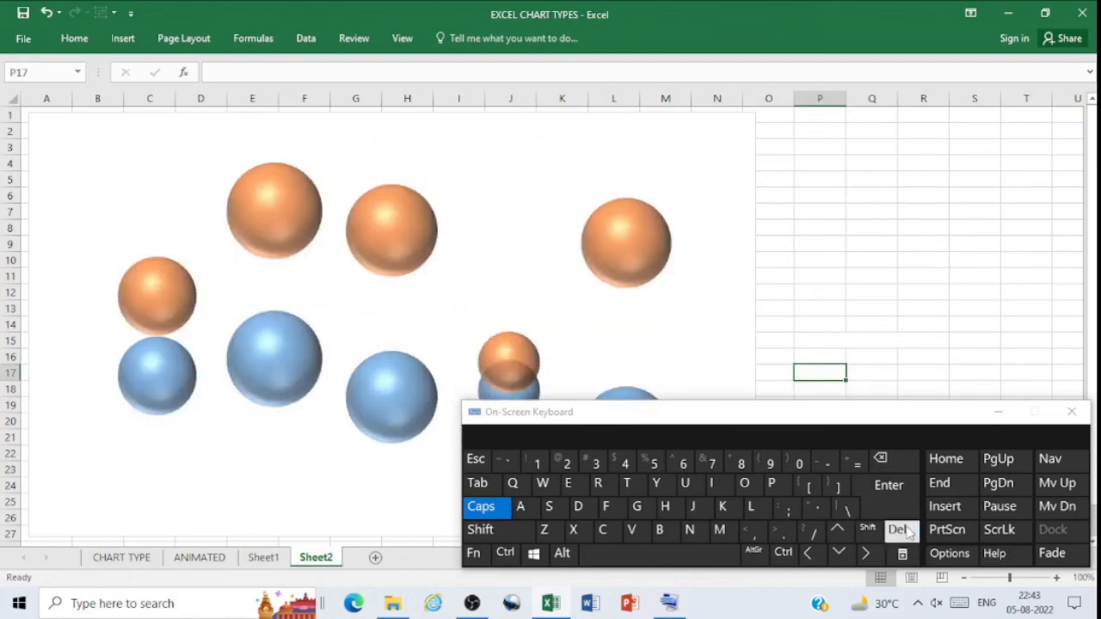
{"action": "left_click", "coordinate": [902, 530]}
{"action": "left_click", "coordinate": [902, 531]}
{"action": "left_click", "coordinate": [903, 530]}
{"action": "left_click", "coordinate": [903, 531]}
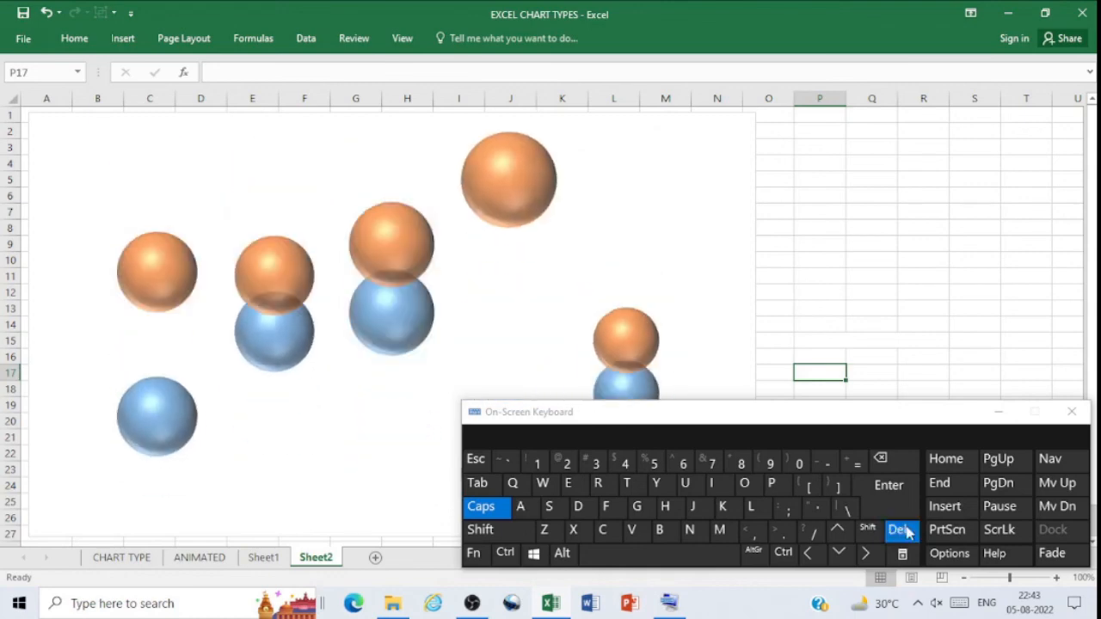
{"action": "left_click", "coordinate": [903, 531]}
{"action": "left_click", "coordinate": [903, 531]}
{"action": "left_click", "coordinate": [903, 530]}
{"action": "left_click", "coordinate": [904, 531]}
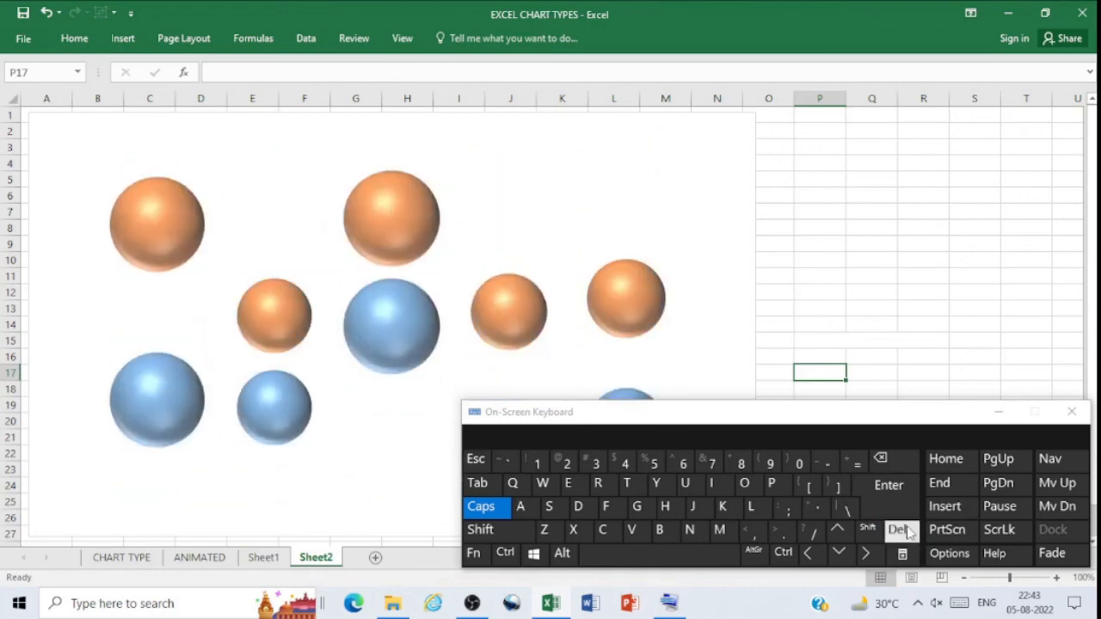
{"action": "left_click", "coordinate": [904, 531]}
{"action": "left_click", "coordinate": [903, 531]}
{"action": "left_click", "coordinate": [904, 531]}
{"action": "left_click", "coordinate": [903, 531]}
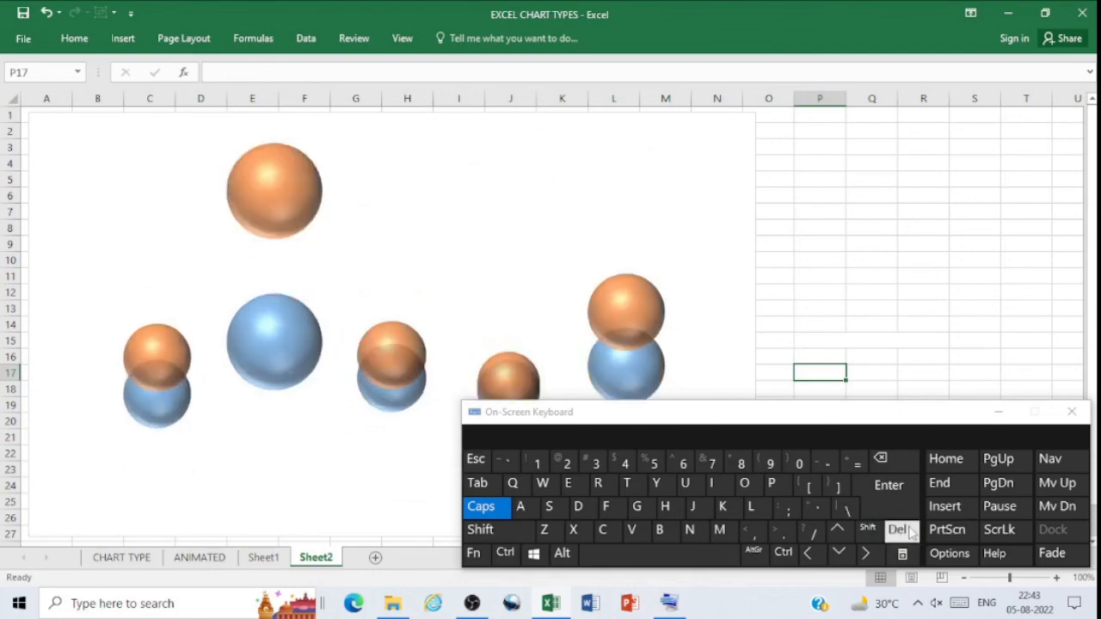
{"action": "left_click", "coordinate": [903, 531]}
{"action": "left_click", "coordinate": [907, 531]}
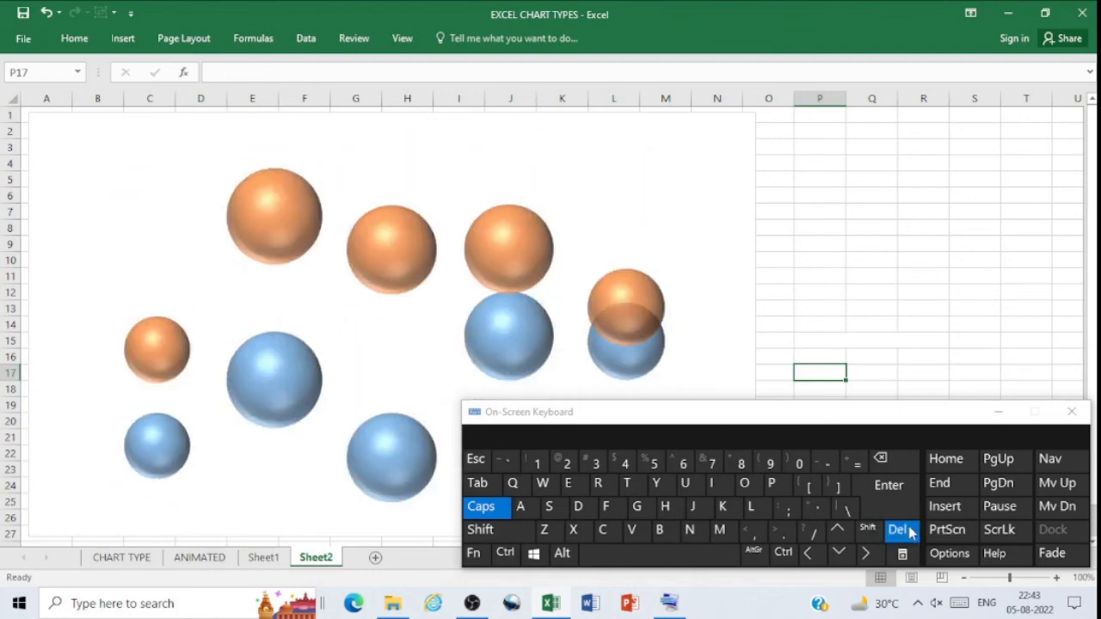
{"action": "left_click", "coordinate": [908, 531]}
{"action": "left_click", "coordinate": [908, 531]}
{"action": "left_click", "coordinate": [908, 531]}
{"action": "left_click", "coordinate": [910, 531]}
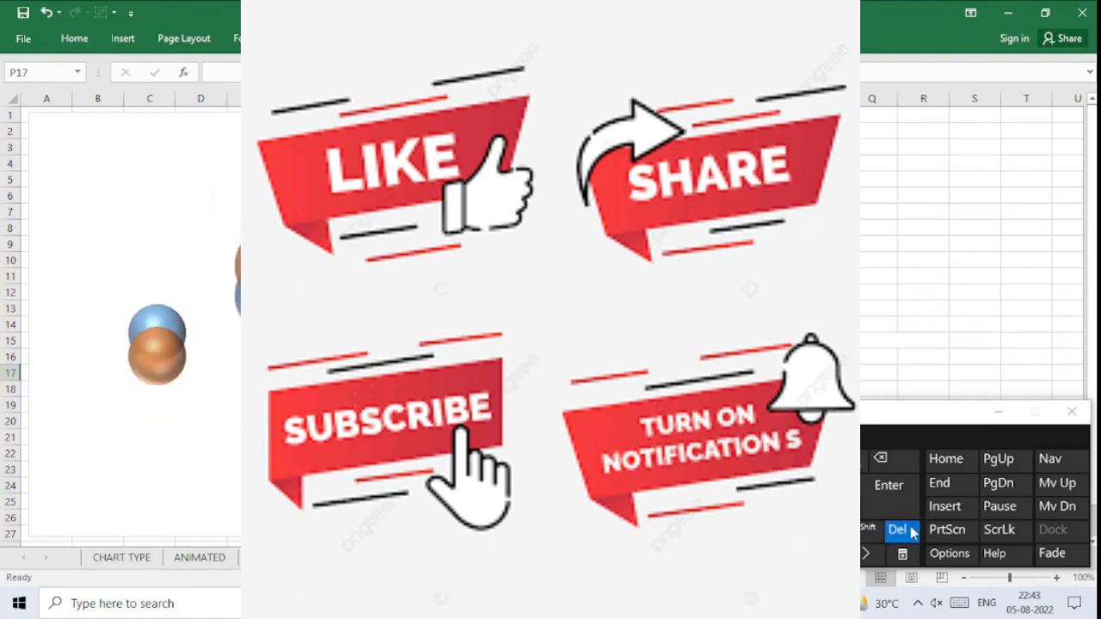
{"action": "left_click", "coordinate": [910, 532]}
{"action": "left_click", "coordinate": [910, 532]}
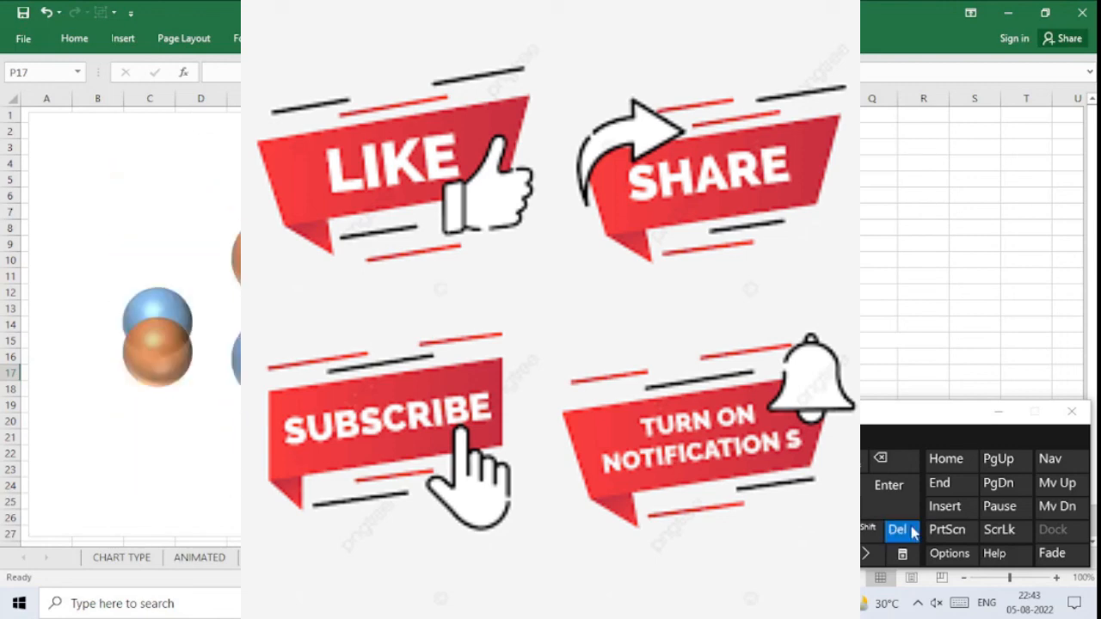
{"action": "left_click", "coordinate": [910, 532]}
{"action": "left_click", "coordinate": [911, 532]}
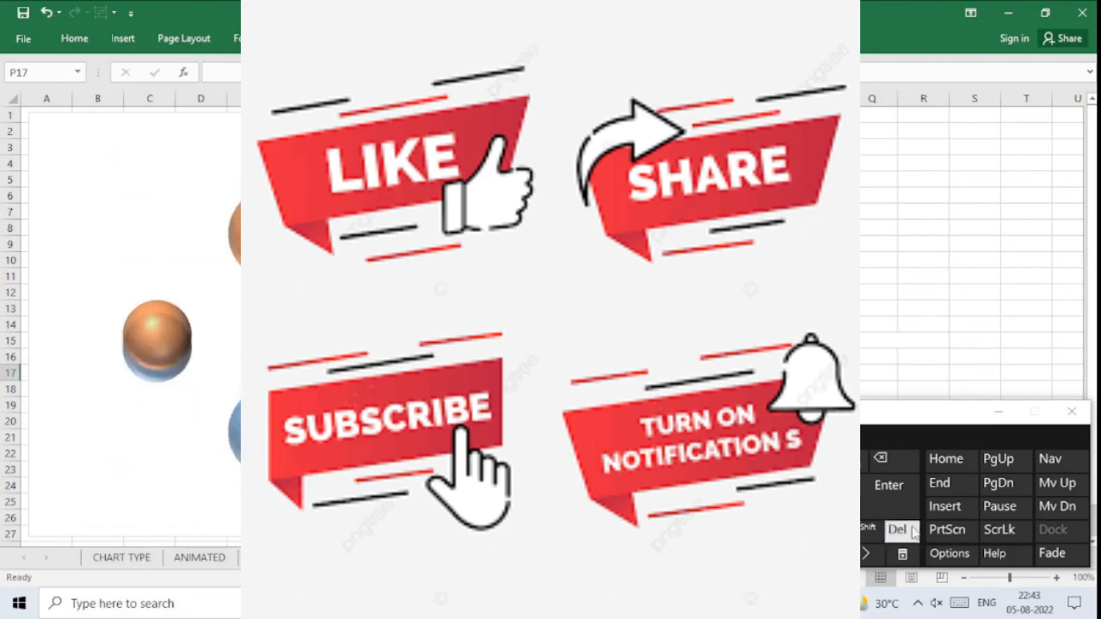